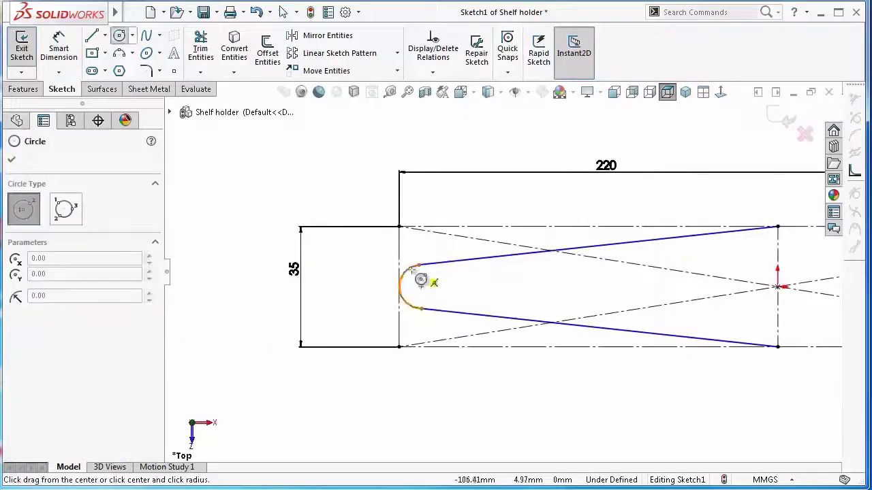
Dimension the left end arc of the profile with a 6 mm radius
click(411, 269)
key(Escape)
right_drag(363, 302, 371, 255)
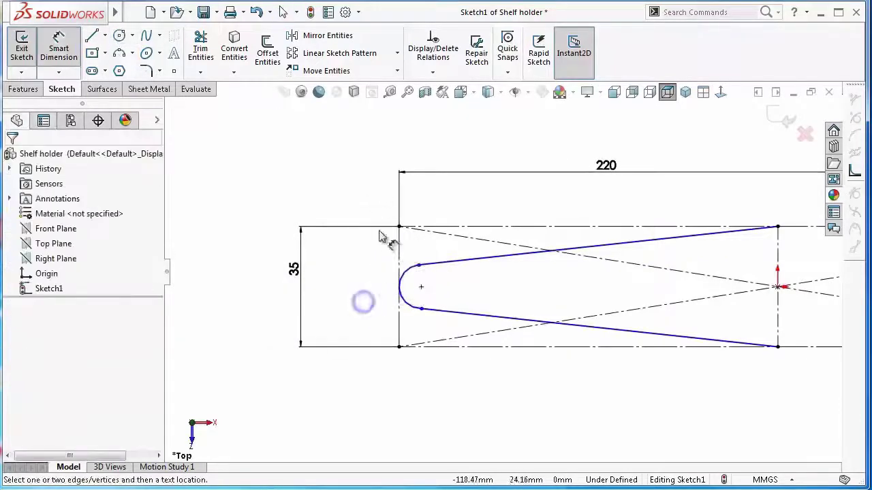
click(411, 271)
click(357, 285)
text(6.00mm)
key(Return)
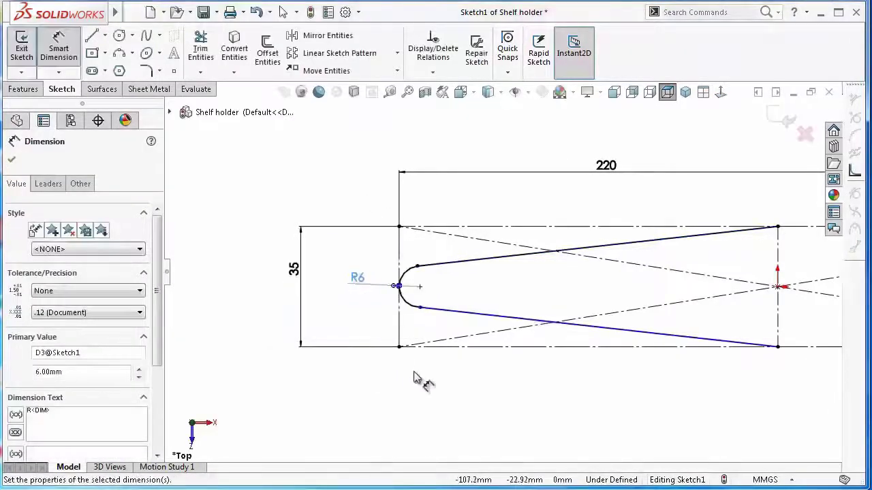
Add a Vertical relation between the left arc's lower endpoint and its centre point
key(Escape)
scroll(418, 341, down, 3)
click(451, 306)
ctrl+click(452, 262)
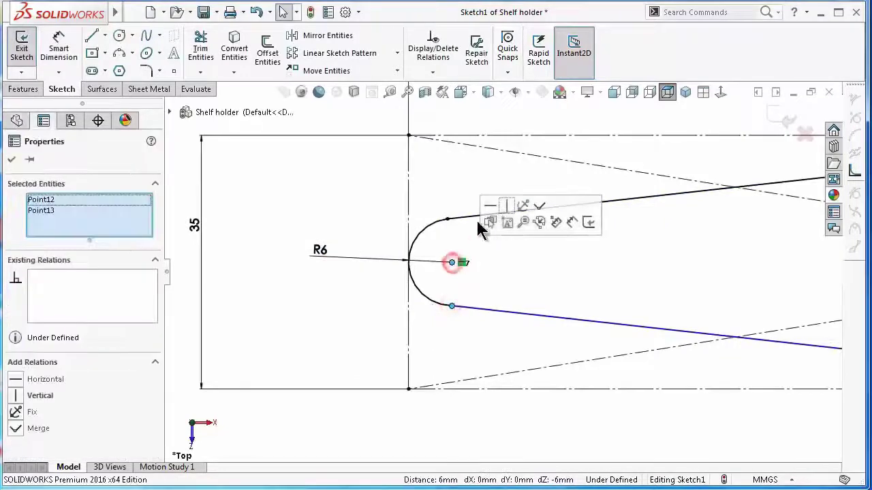
click(508, 204)
click(352, 190)
scroll(735, 238, up, 3)
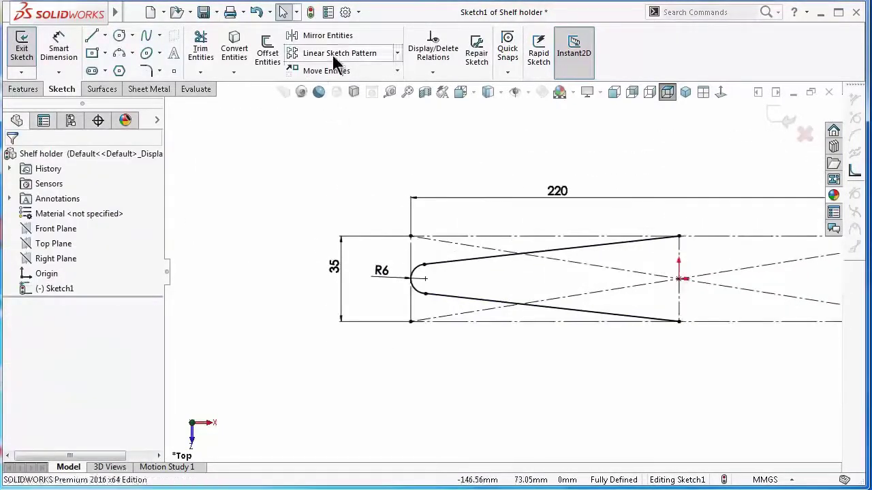
Mirror the left arc and both sloped lines about the vertical centreline, keeping the originals
click(328, 36)
click(443, 262)
click(413, 278)
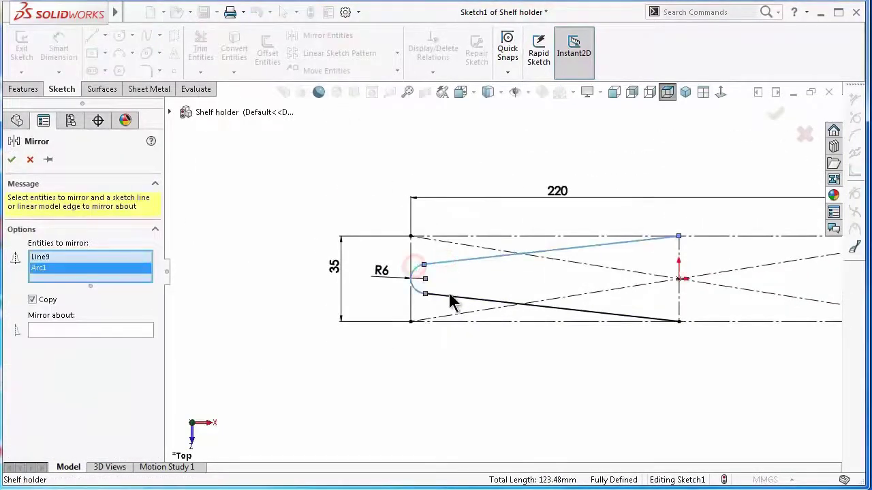
click(451, 295)
click(679, 248)
right_click(679, 248)
Sketch a circle of about 2.9 mm radius concentric with the left end arc
scroll(658, 252, up, 3)
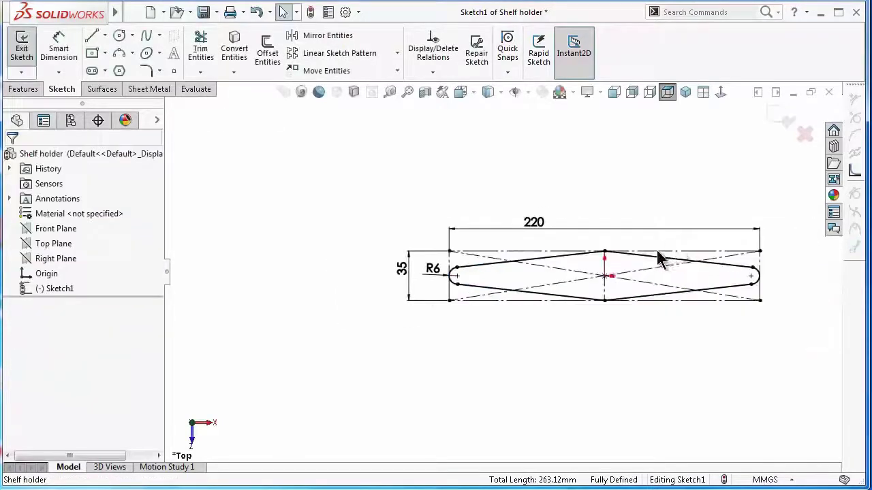
scroll(658, 253, down, 4)
scroll(411, 274, up, 4)
scroll(422, 306, down, 3)
scroll(531, 300, up, 2)
scroll(491, 218, down, 2)
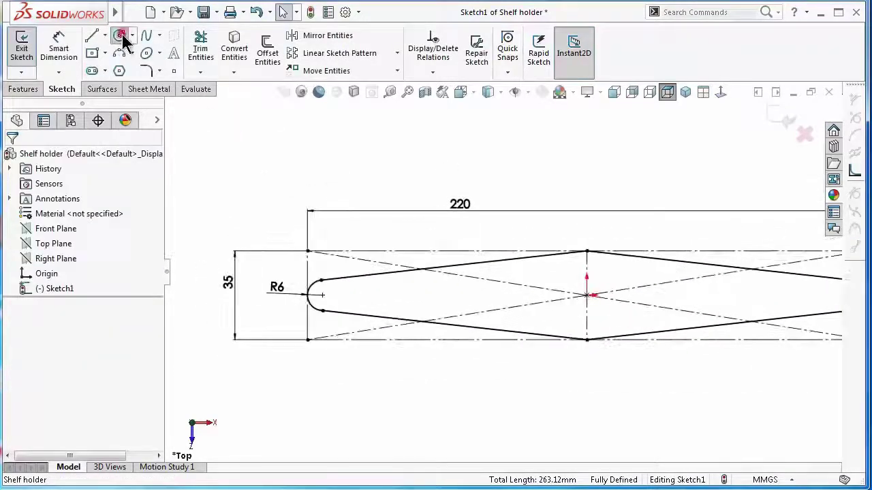
click(121, 37)
click(321, 295)
scroll(327, 294, down, 2)
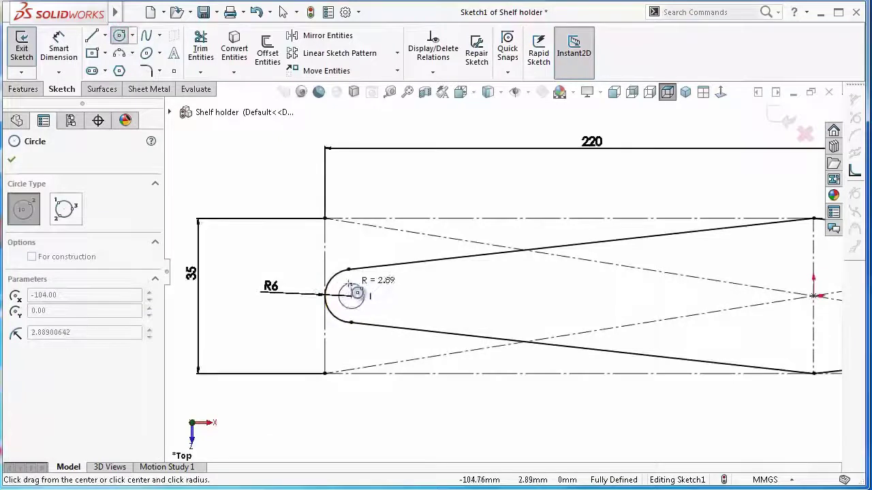
click(353, 289)
Sketch four circles of about 2 to 3 mm radius around the origin, two above and two below, on both sides of the vertical centreline
scroll(538, 273, up, 2)
click(690, 255)
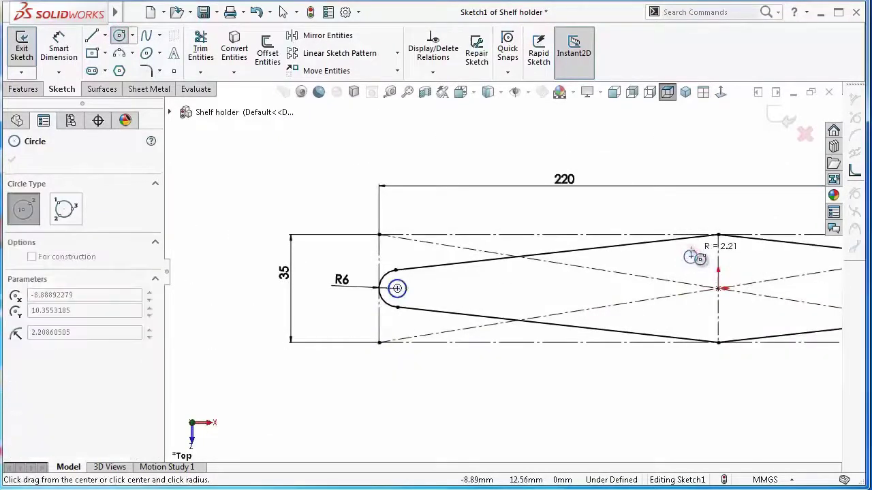
click(699, 258)
click(663, 320)
click(672, 314)
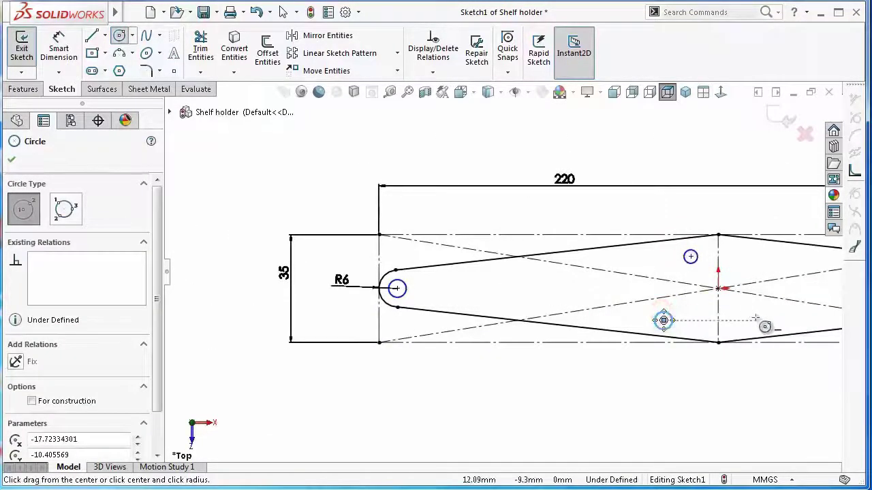
click(754, 318)
click(761, 315)
click(746, 256)
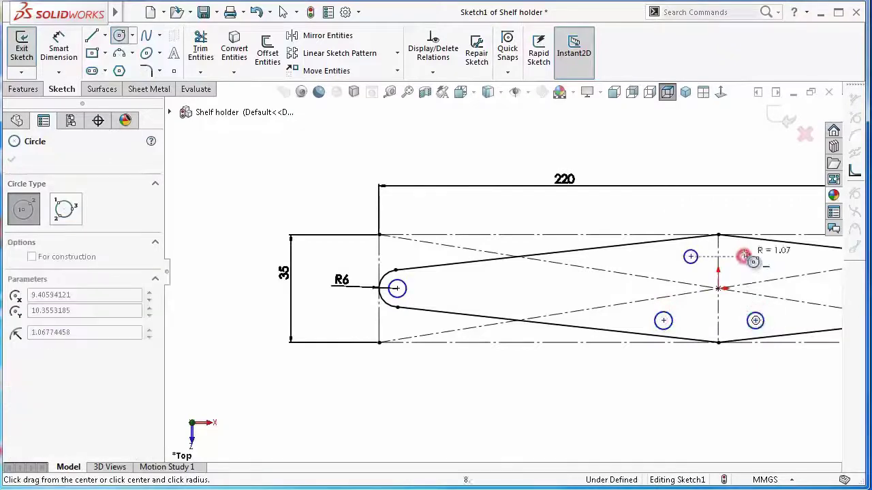
click(754, 259)
Sketch a circle of about 2.9 mm radius at the right end arc's centre
key(f)
click(723, 268)
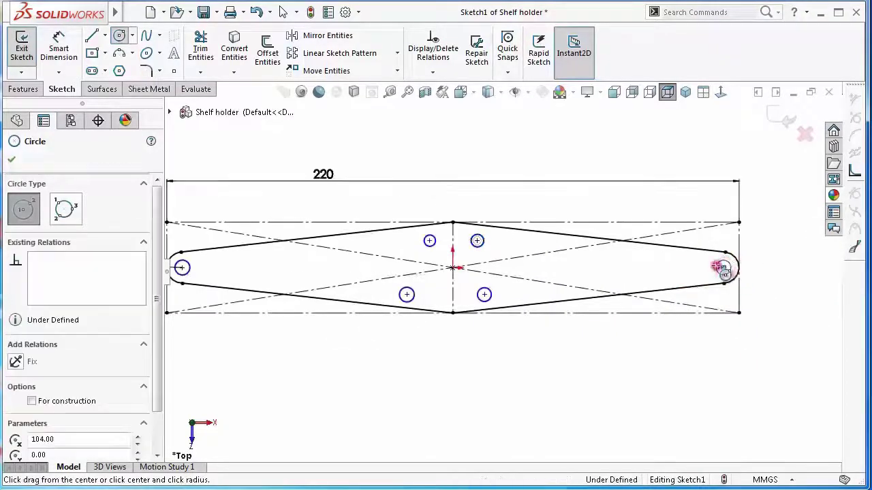
key(Escape)
Add an Equal relation to all six circles in the sketch
click(718, 274)
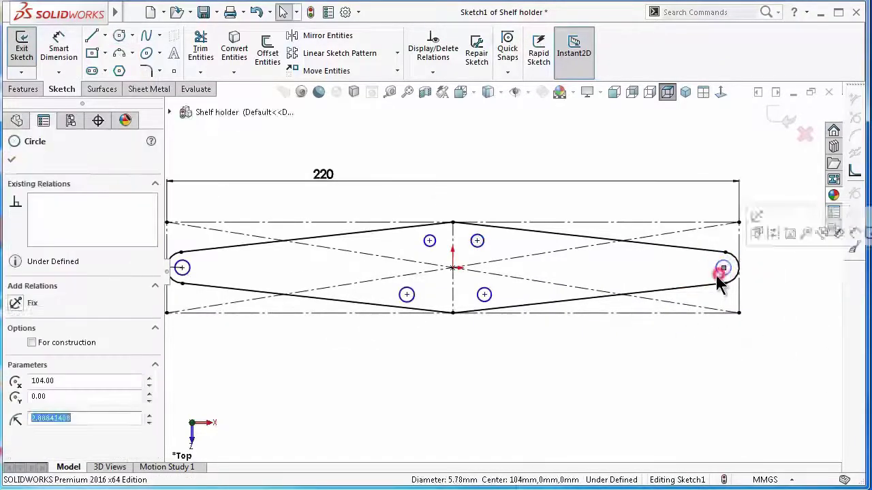
ctrl+click(489, 295)
ctrl+click(481, 244)
ctrl+click(429, 240)
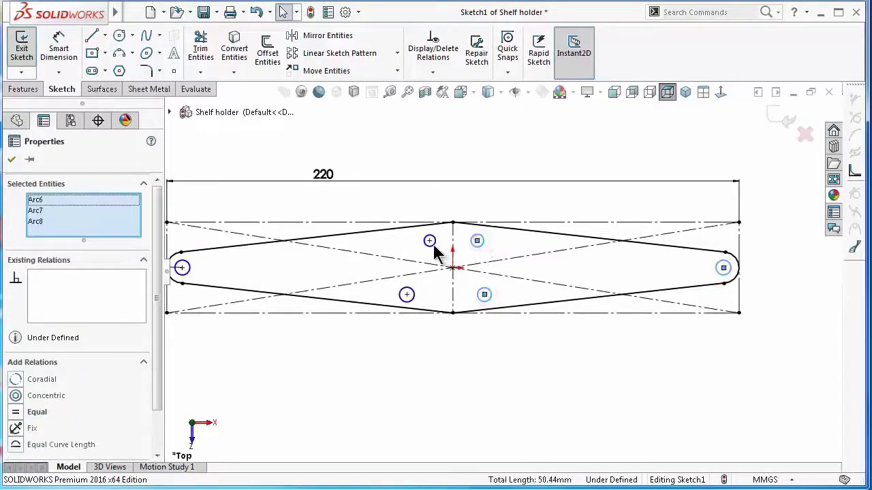
ctrl+click(430, 241)
ctrl+click(433, 242)
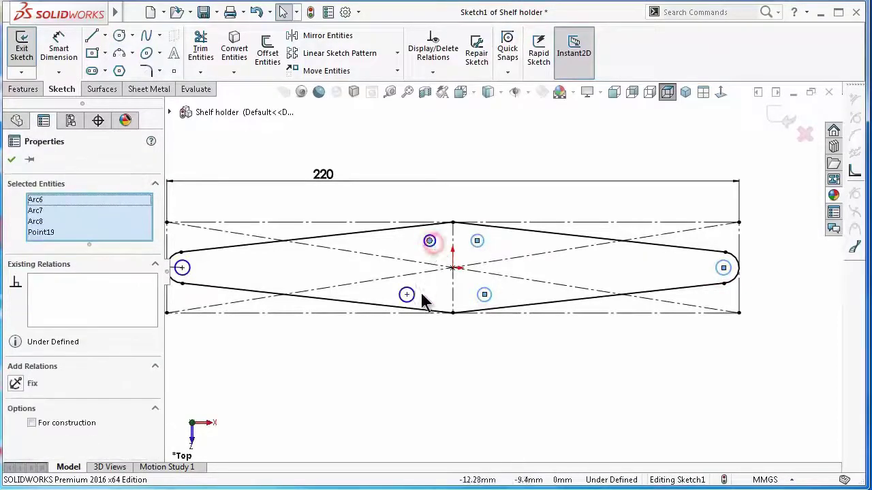
ctrl+click(431, 242)
scroll(429, 245, down, 5)
ctrl+click(474, 241)
ctrl+click(430, 368)
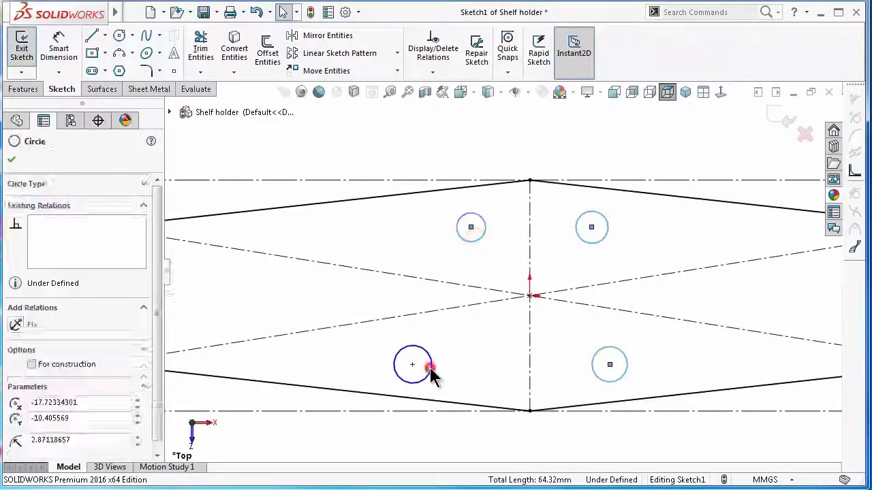
scroll(409, 354, up, 5)
scroll(229, 284, down, 3)
ctrl+click(276, 286)
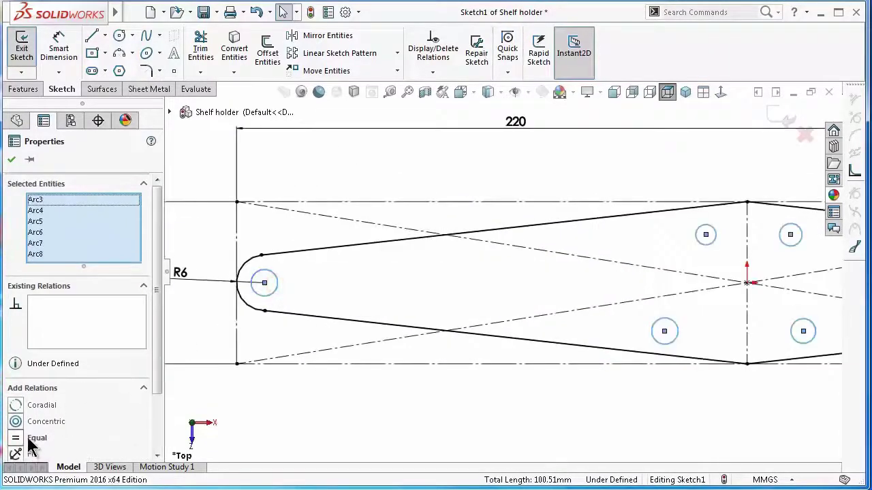
click(15, 158)
scroll(366, 272, up, 1)
Dimension the circle inside the left end arc with a 3.5 mm diameter
right_drag(363, 421, 360, 361)
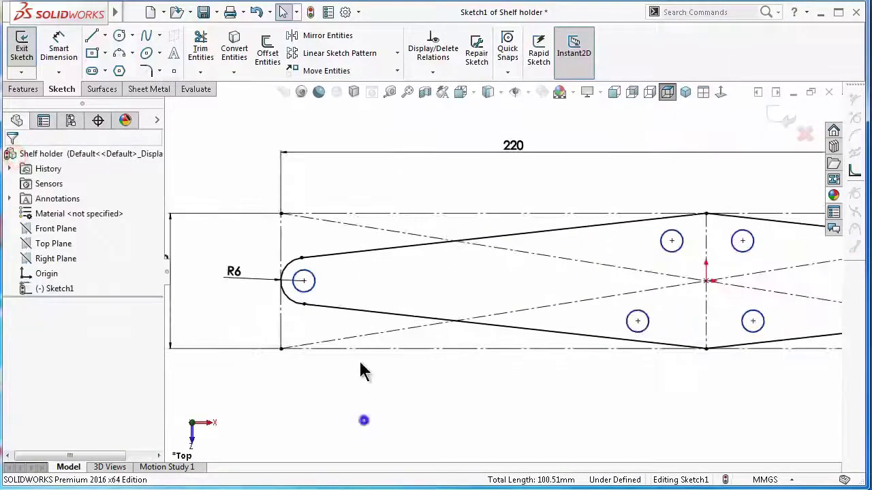
click(314, 276)
click(248, 239)
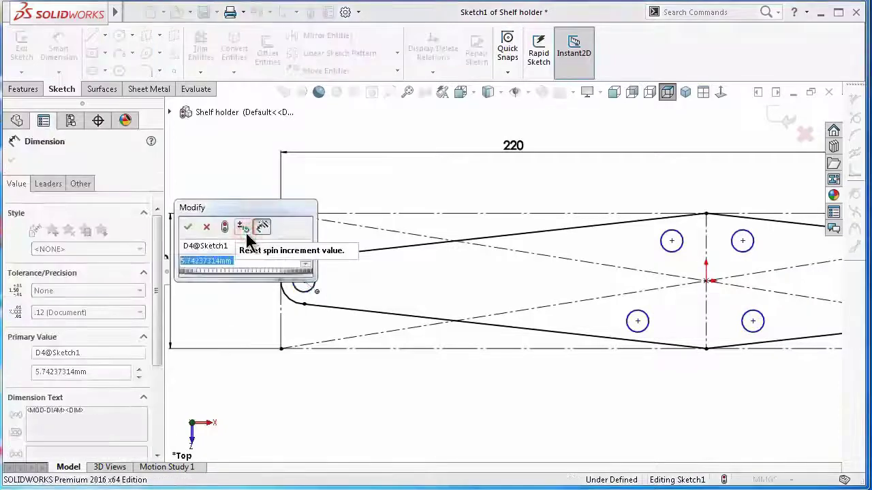
text(3.5)
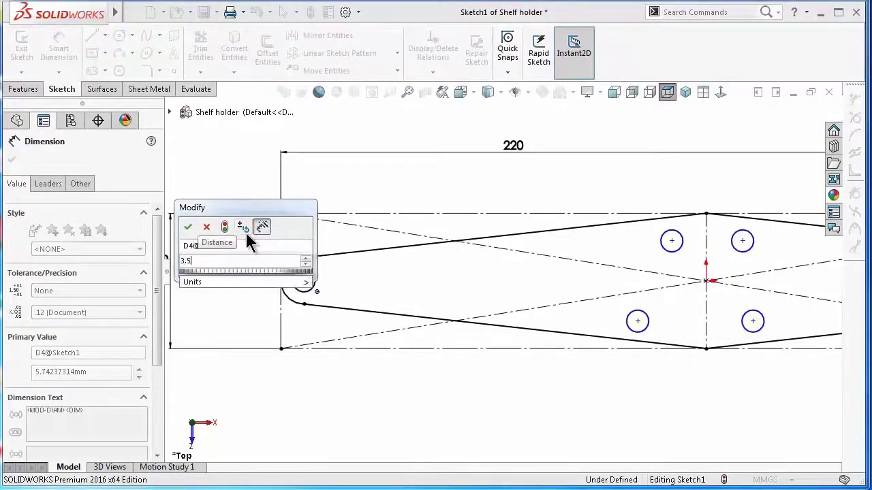
key(Return)
key(Escape)
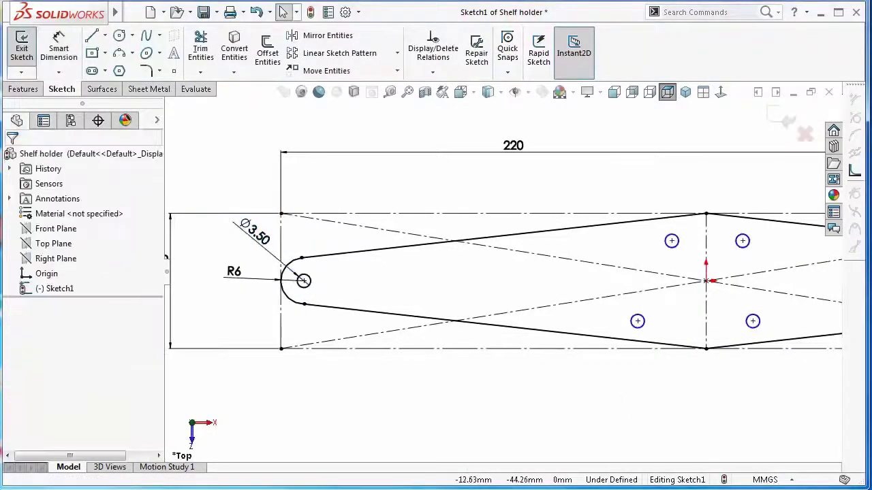
Dimension the horizontal spacing between the two lower middle circles as 41 mm
scroll(476, 410, down, 1)
right_drag(467, 423, 467, 364)
click(540, 345)
click(681, 346)
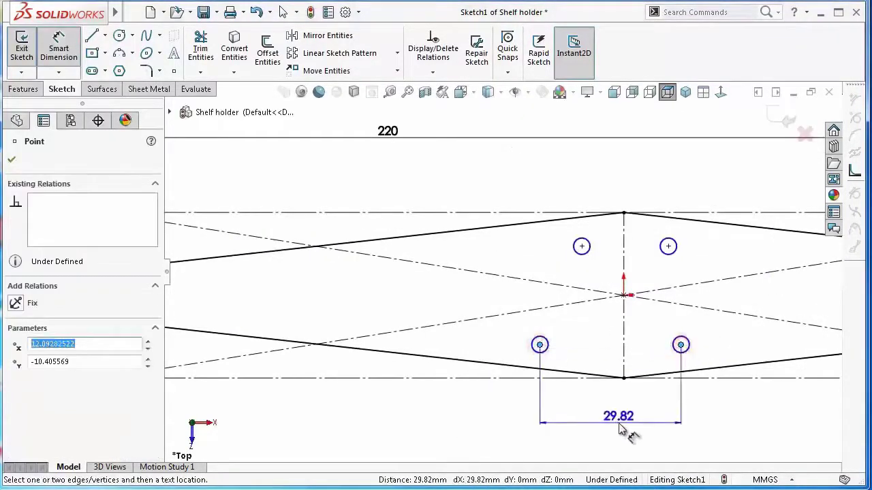
click(620, 428)
text(41)
key(Return)
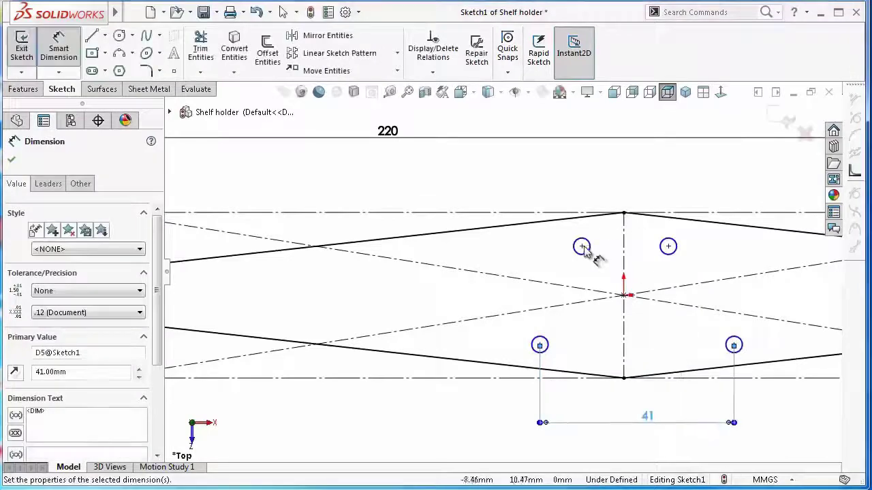
Dimension the horizontal spacing between the two upper middle circles as 41 mm
click(581, 247)
click(668, 246)
click(623, 171)
text(41)
key(Return)
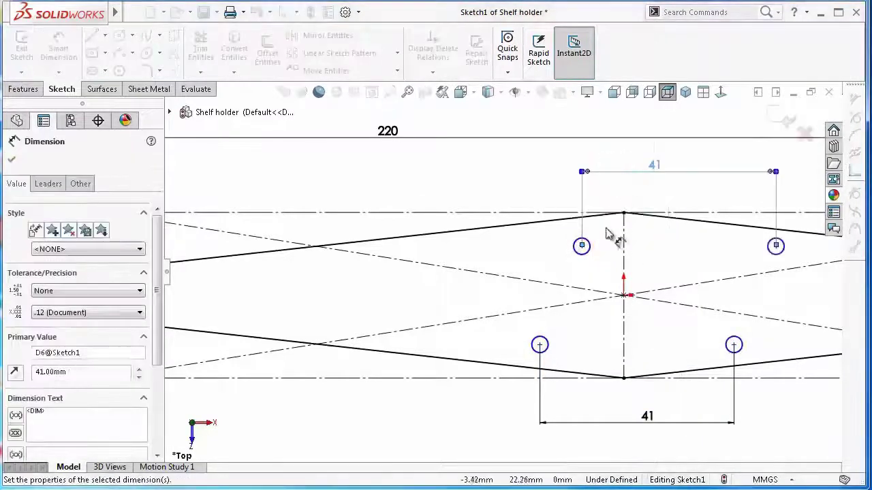
drag(582, 246, 615, 250)
click(536, 195)
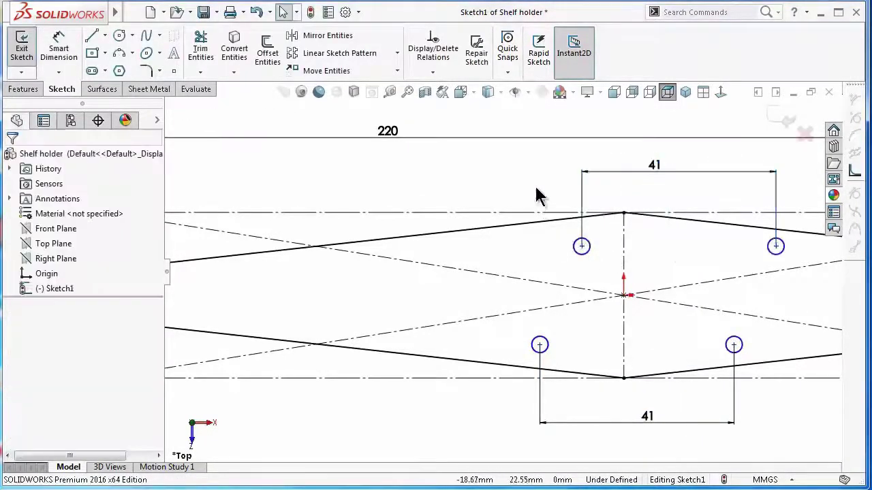
Dimension the upper-left middle circle 16.5 mm from the vertical centreline
right_drag(457, 181, 454, 120)
click(590, 248)
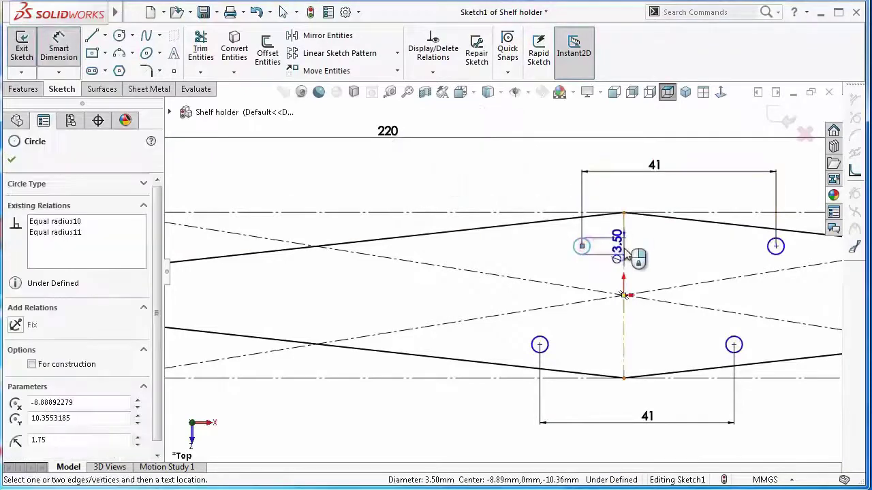
click(623, 242)
click(604, 236)
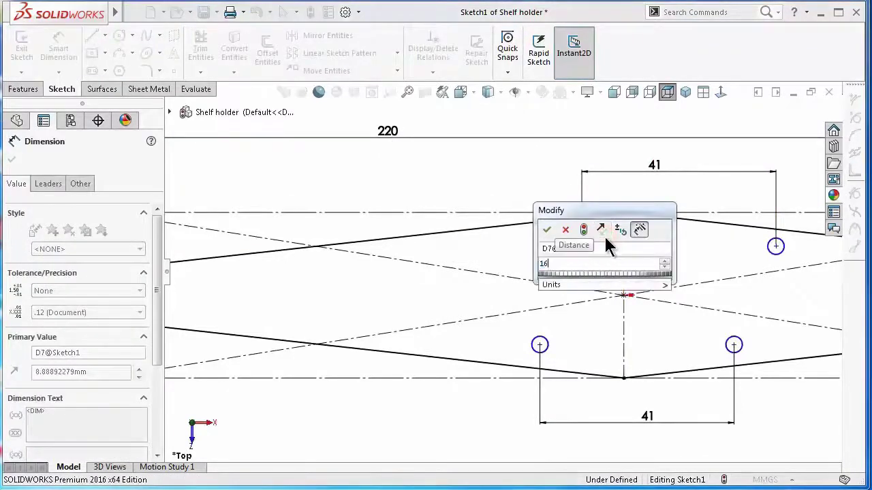
key(Return)
Dimension the lower-left middle circle 24.5 mm from the vertical centreline
click(539, 345)
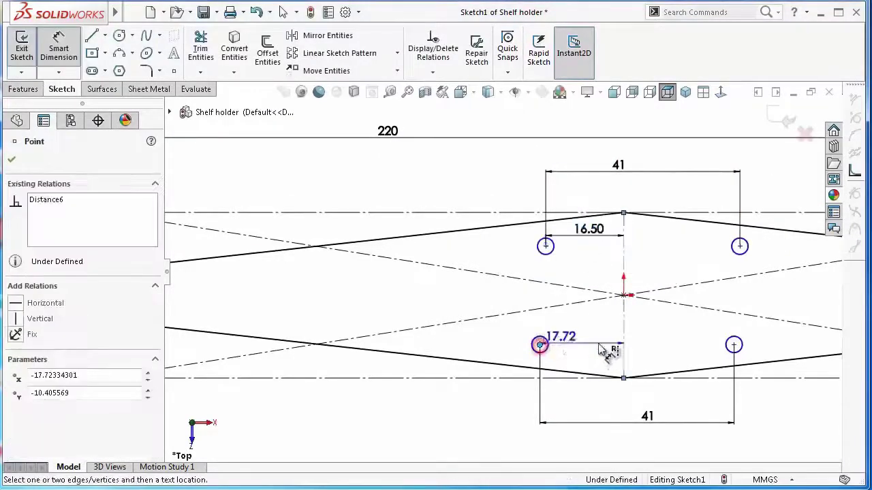
click(608, 349)
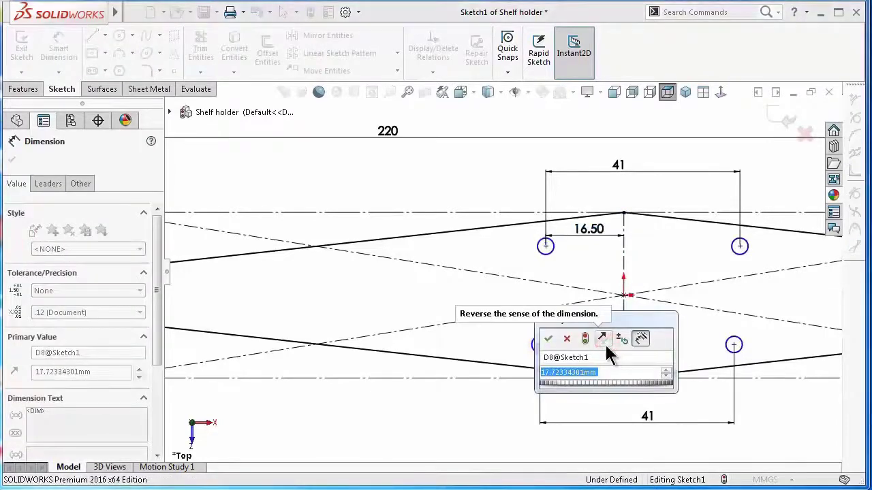
text(24.5)
key(Return)
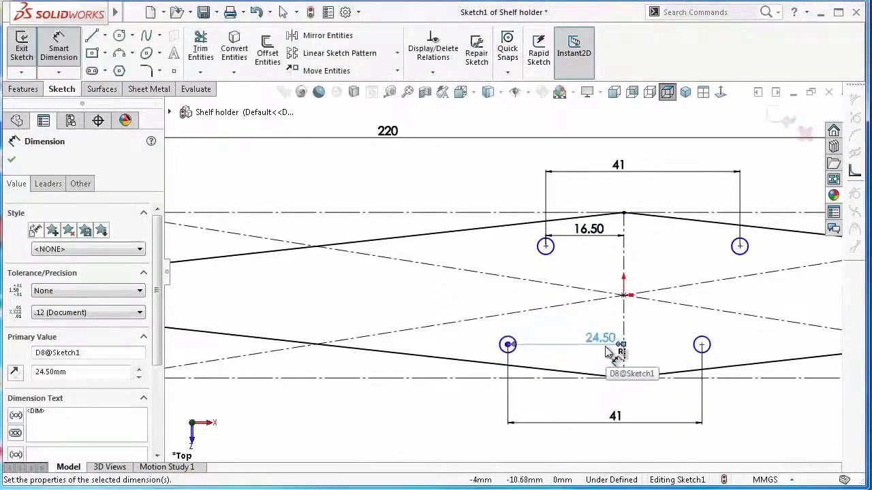
key(Escape)
Dimension the vertical distance from the lower-left middle circle's centre to the origin as 9.5 mm
right_drag(443, 424, 430, 290)
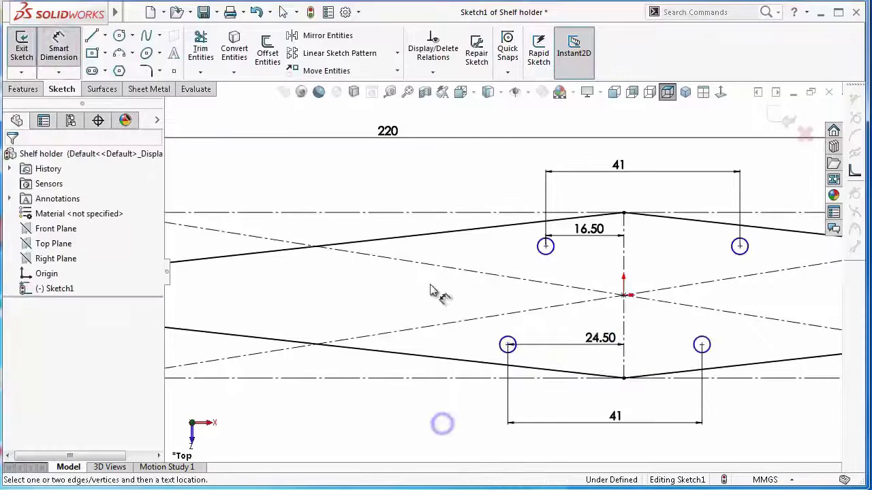
click(507, 346)
click(623, 296)
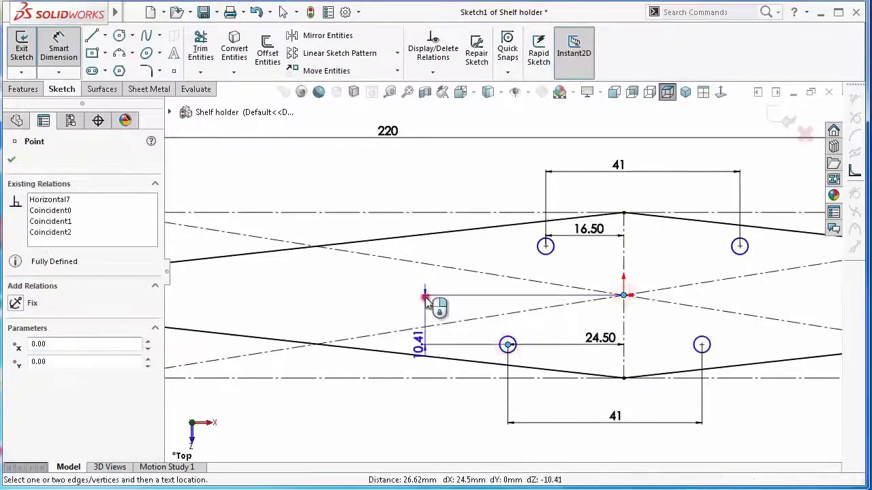
click(425, 304)
text(9.5)
key(Return)
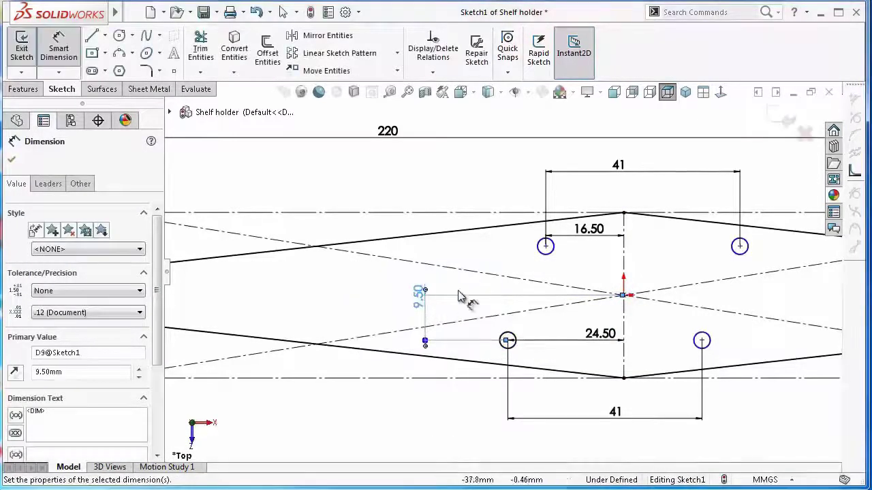
Dimension the vertical distance from the upper-left middle circle to the origin, linking it to the lower-left circle's 9.50 mm dimension
click(545, 246)
click(623, 295)
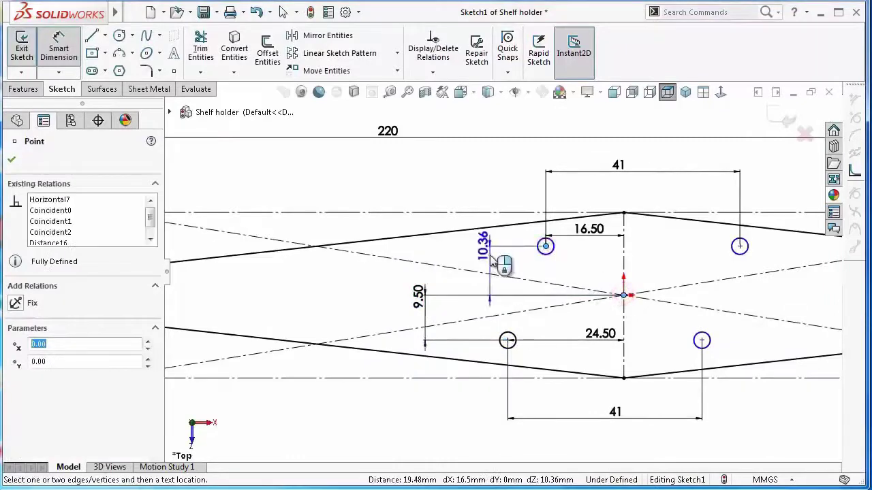
click(491, 264)
text(=)
click(417, 305)
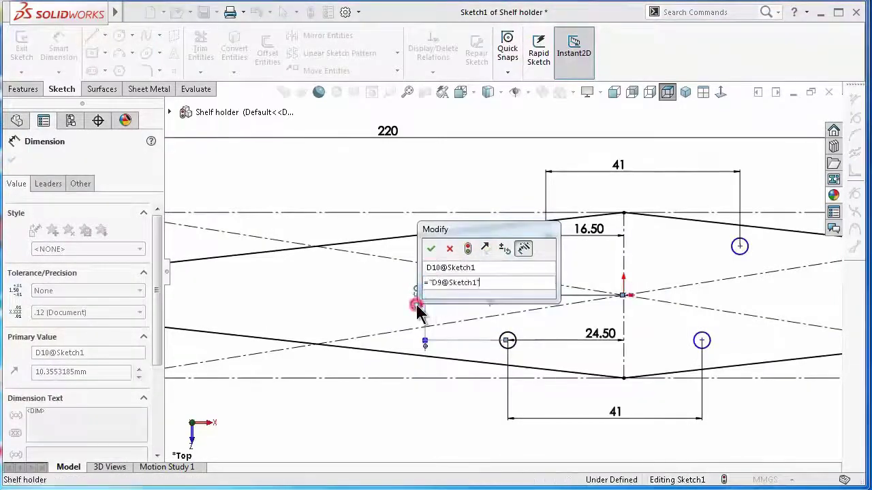
click(431, 249)
click(441, 179)
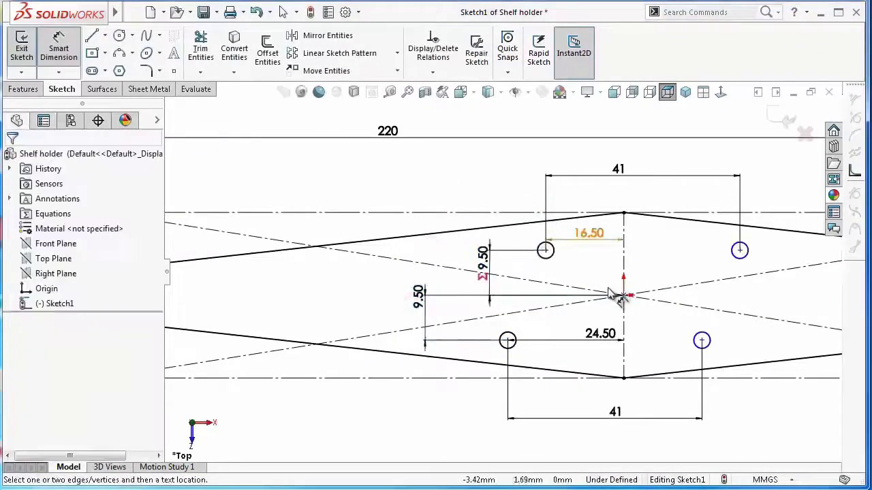
key(Escape)
Align the centres of the two lower middle circles horizontally, and do the same for the two upper middle circles
click(507, 341)
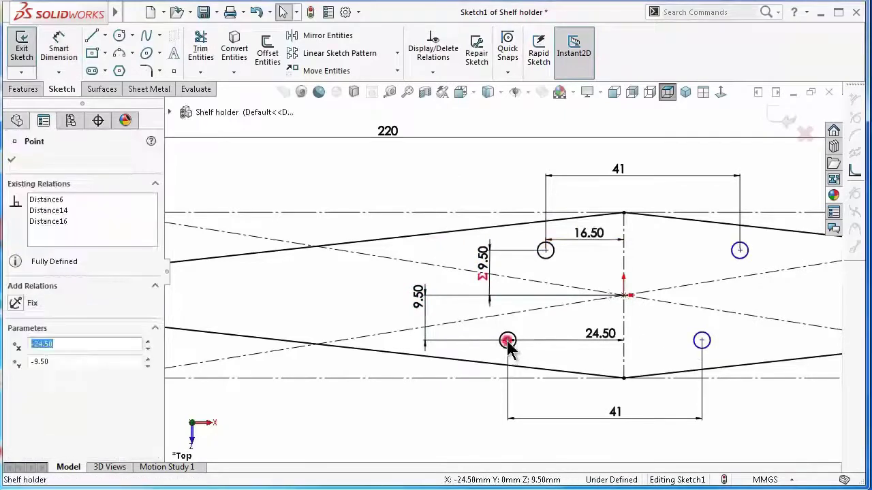
ctrl+click(701, 340)
click(739, 282)
click(740, 249)
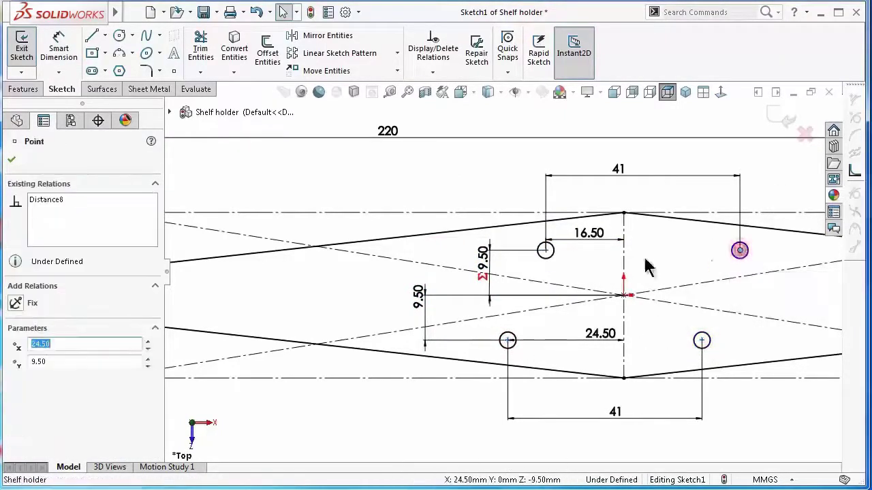
ctrl+click(545, 250)
click(583, 196)
click(491, 175)
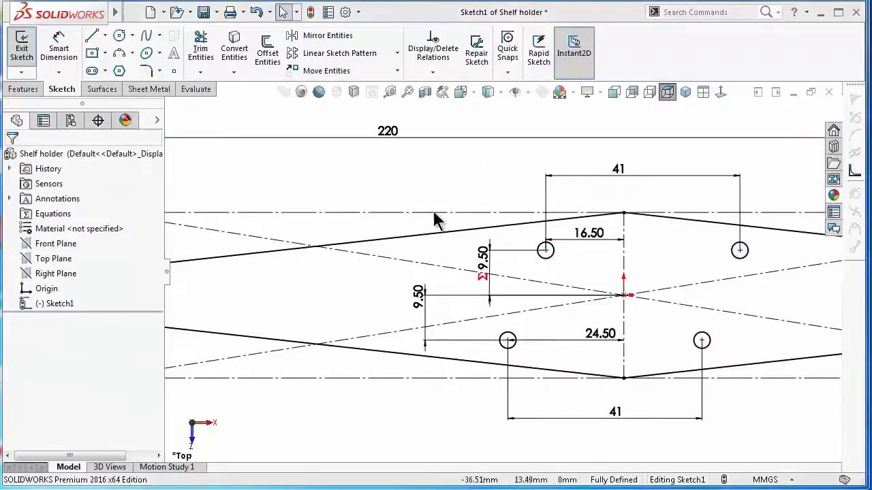
Convert the left end circle and the two upper middle circles to construction geometry
scroll(436, 222, up, 3)
scroll(282, 307, down, 2)
click(279, 299)
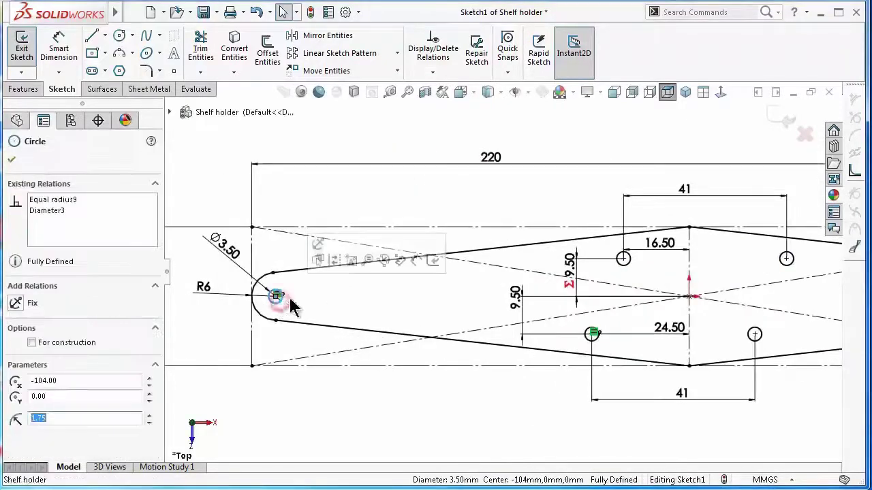
click(334, 262)
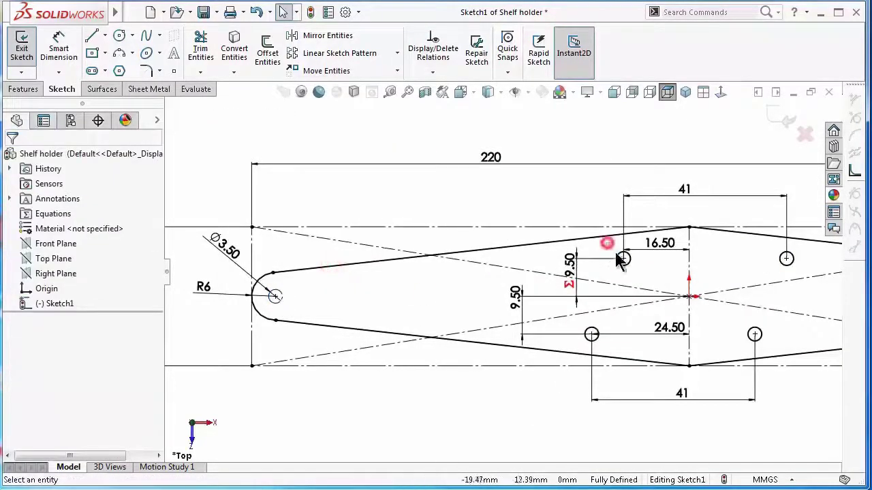
drag(607, 242, 816, 275)
click(853, 233)
Convert the two lower middle circles to construction geometry
drag(580, 314, 745, 336)
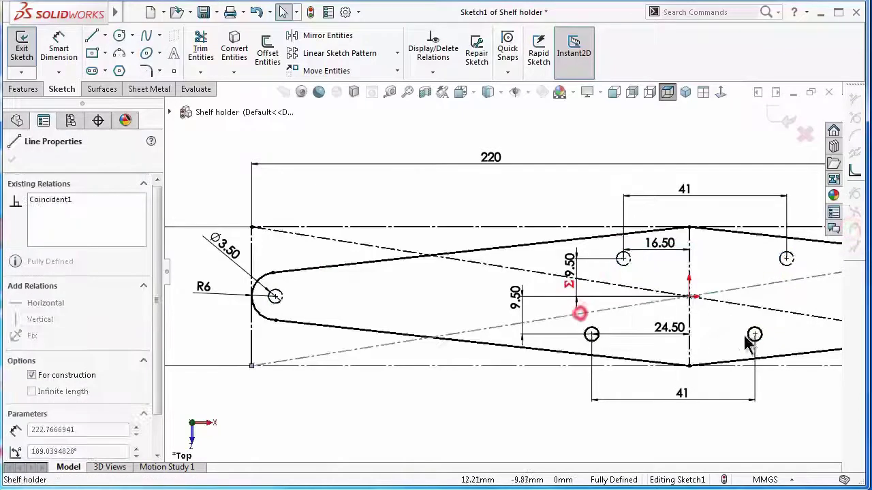
click(778, 331)
click(568, 334)
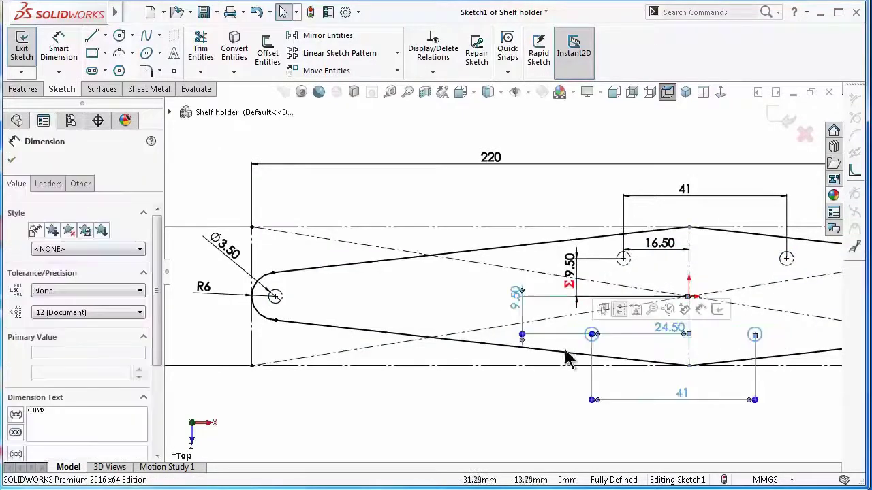
click(535, 395)
scroll(641, 344, down, 2)
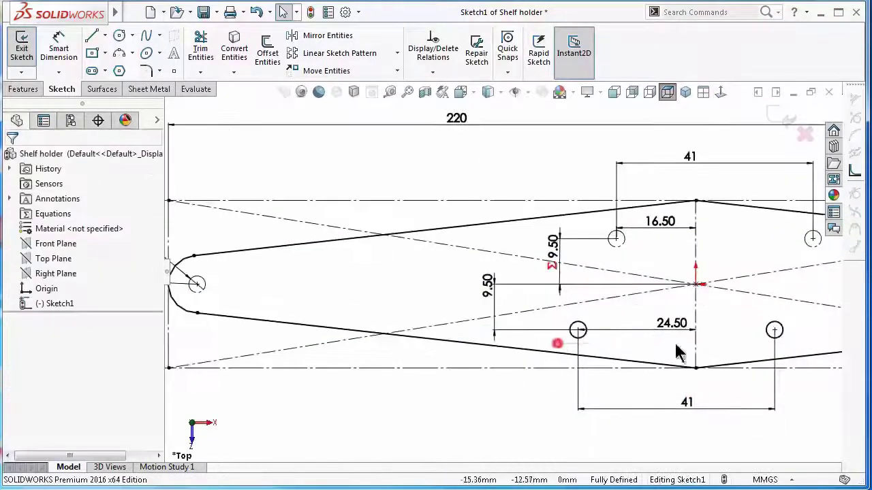
drag(565, 346, 798, 315)
click(850, 276)
Convert the circle at the profile's right end to construction geometry
scroll(744, 291, up, 4)
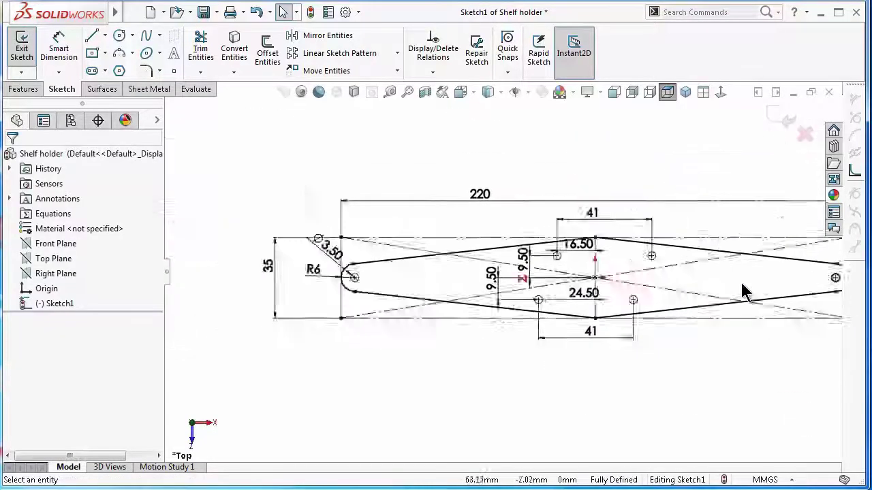
scroll(745, 291, down, 4)
click(712, 269)
click(774, 229)
click(762, 298)
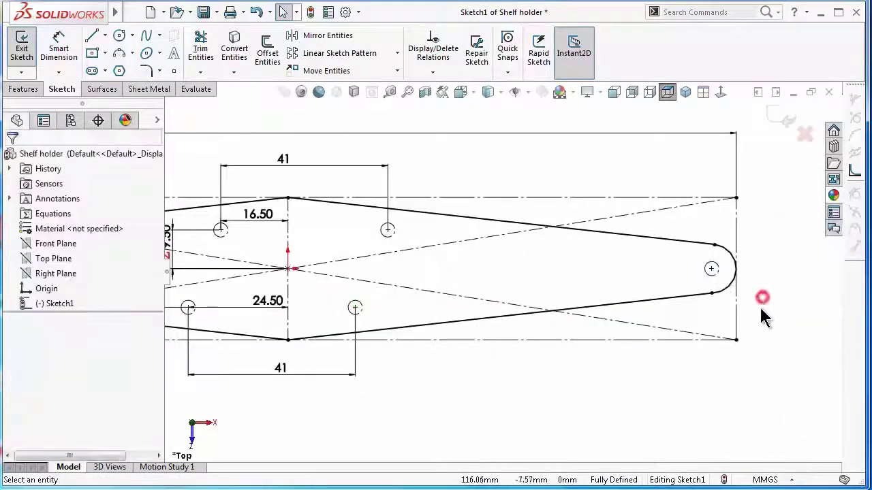
Fillet the upper and lower middle corners of the profile with a 200 mm radius
mouse_move(429, 273)
middle_down()
mouse_move(393, 241)
mouse_move(631, 118)
middle_up()
click(668, 92)
scroll(541, 418, down, 5)
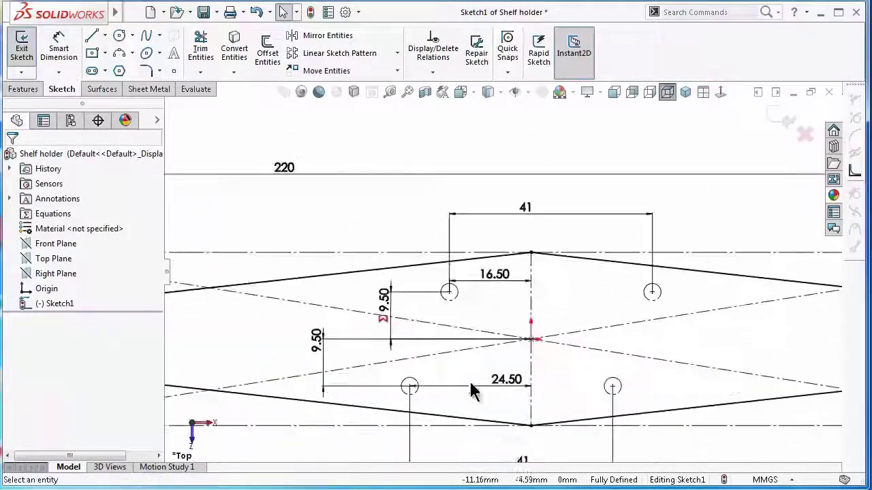
click(146, 70)
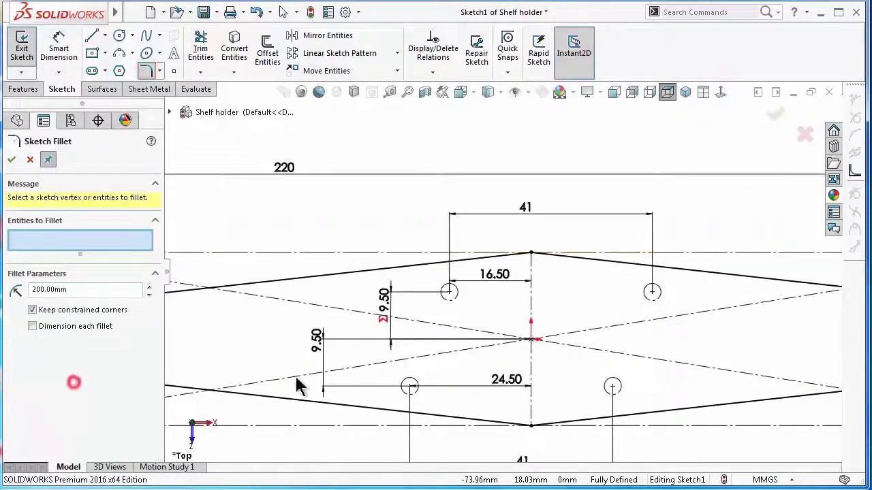
click(532, 256)
click(531, 424)
key(Return)
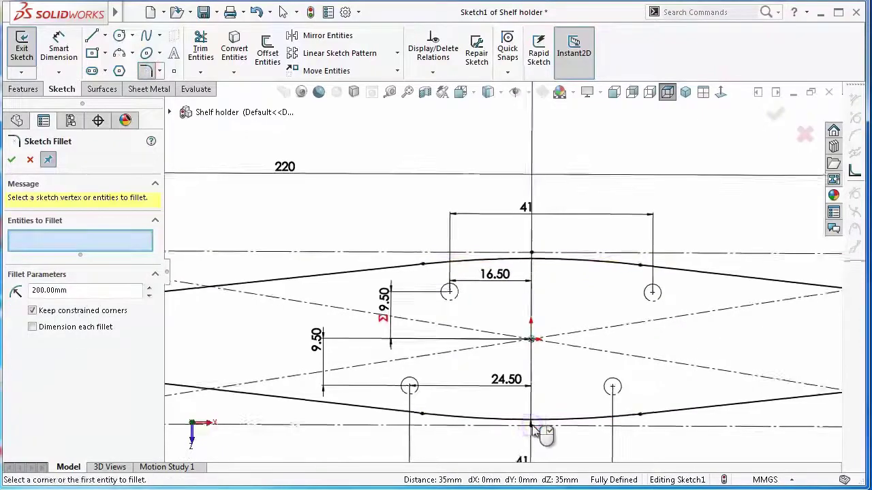
mouse_move(531, 424)
middle_down()
mouse_move(535, 433)
mouse_move(749, 175)
middle_up()
click(775, 114)
Extrude the base profile 1 mm downward from the sketch plane as a blind boss
click(23, 89)
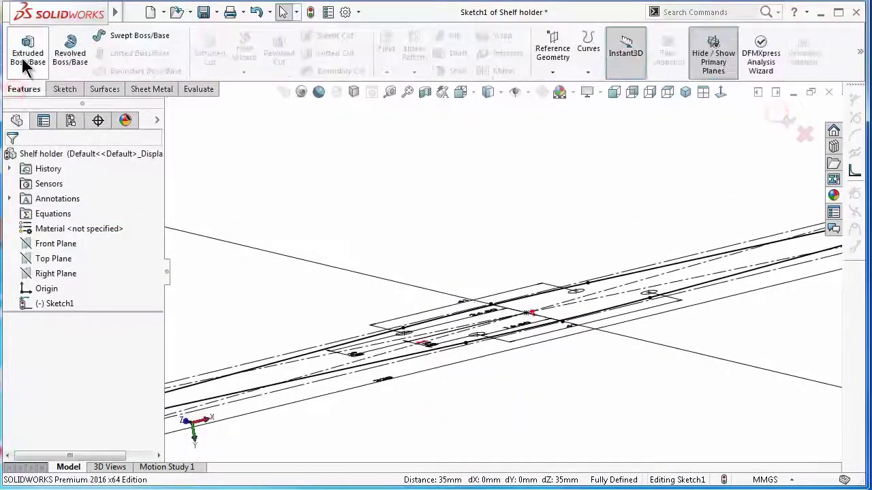
click(27, 51)
text(1)
key(Return)
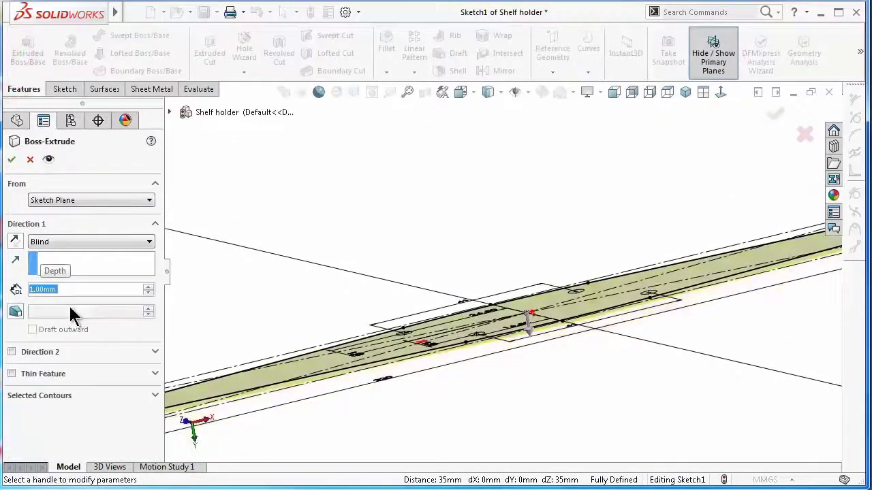
click(686, 92)
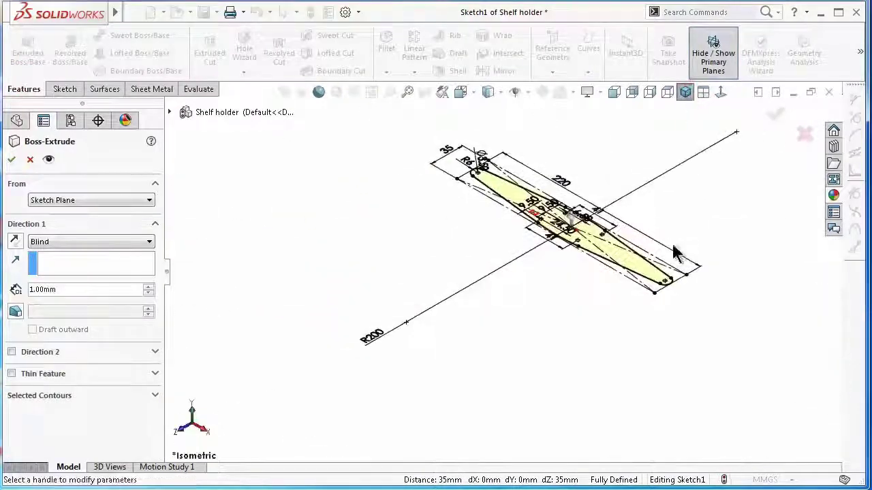
scroll(590, 315, down, 5)
scroll(282, 272, up, 2)
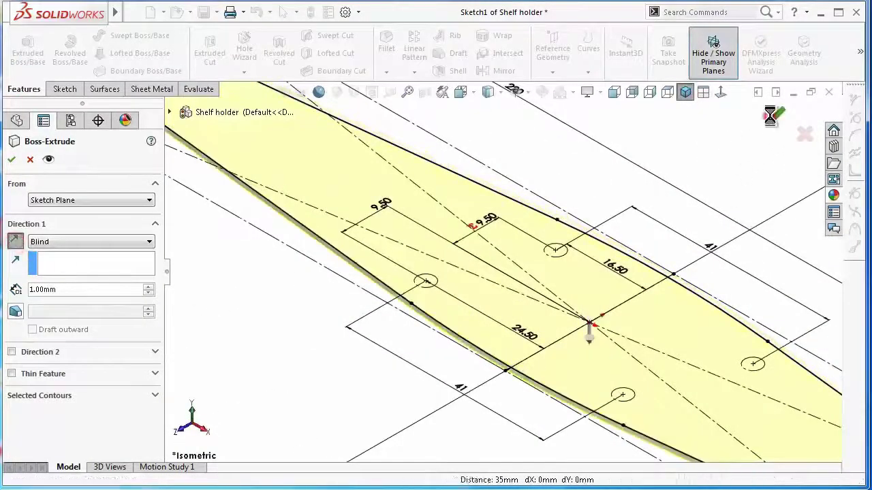
click(775, 115)
middle_drag(759, 126, 625, 195)
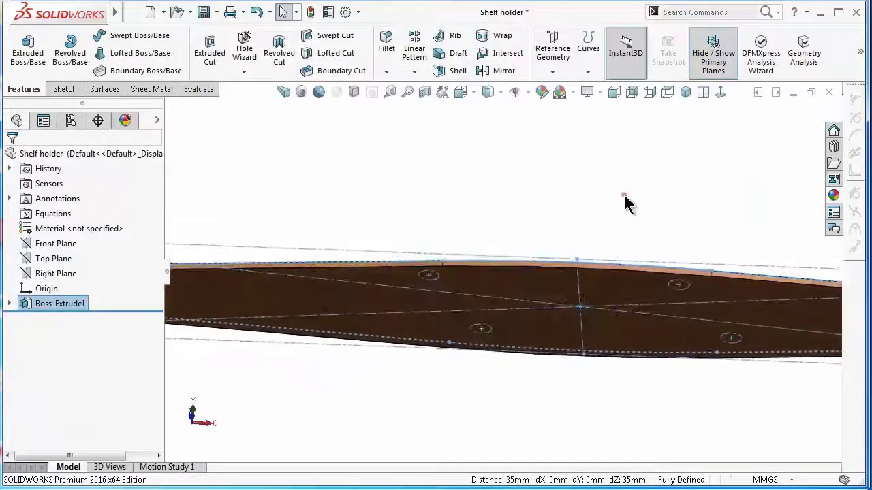
click(625, 196)
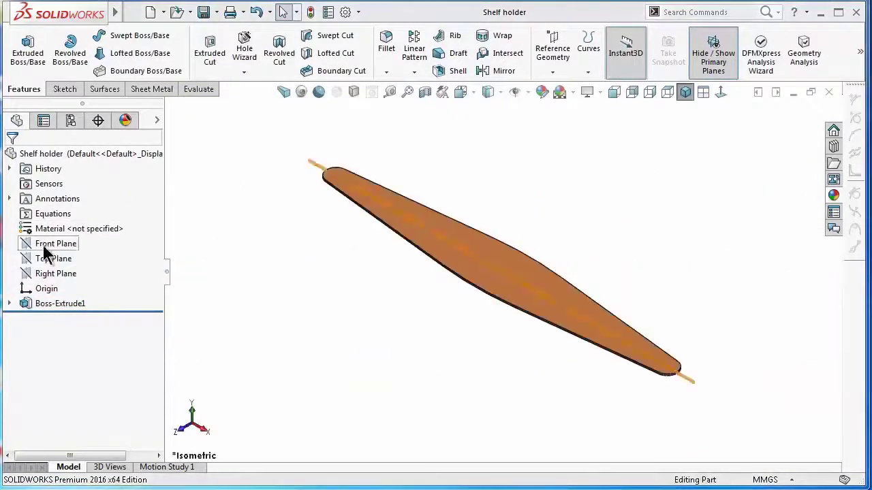
Create a reference plane offset 101 mm from the Right Plane, towards the plate's right end
click(52, 274)
scroll(469, 269, down, 5)
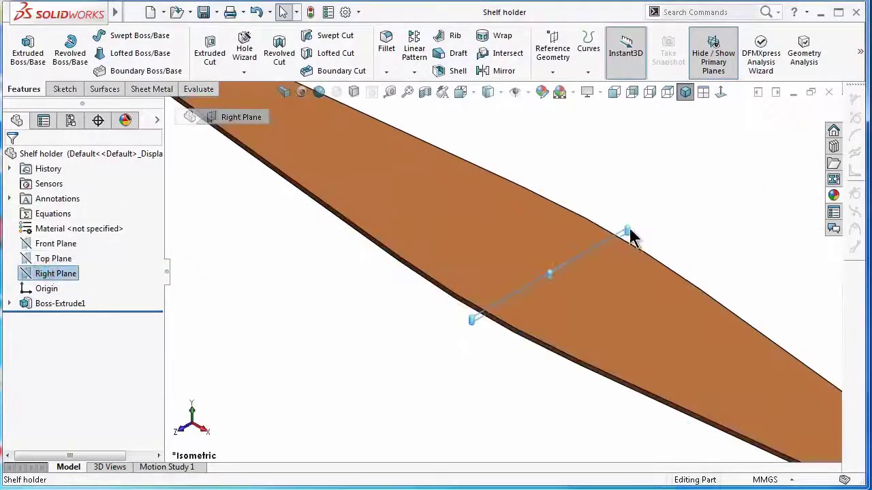
click(552, 55)
click(557, 87)
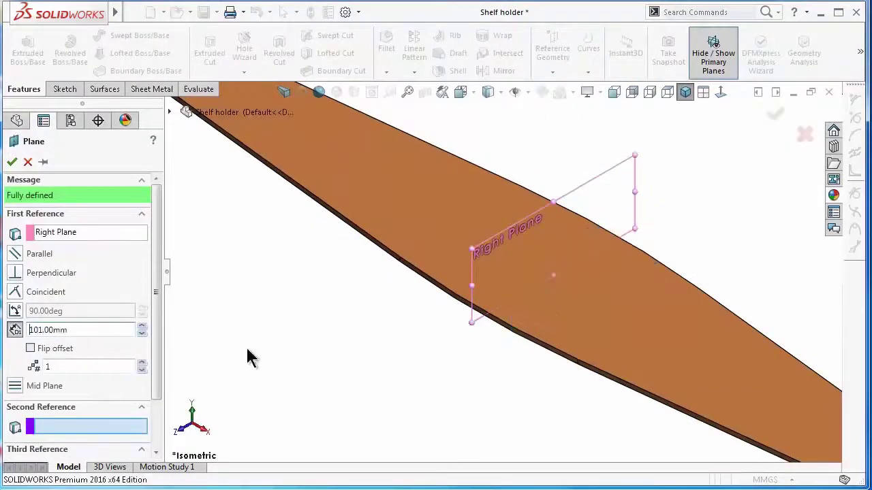
scroll(498, 267, up, 4)
click(775, 115)
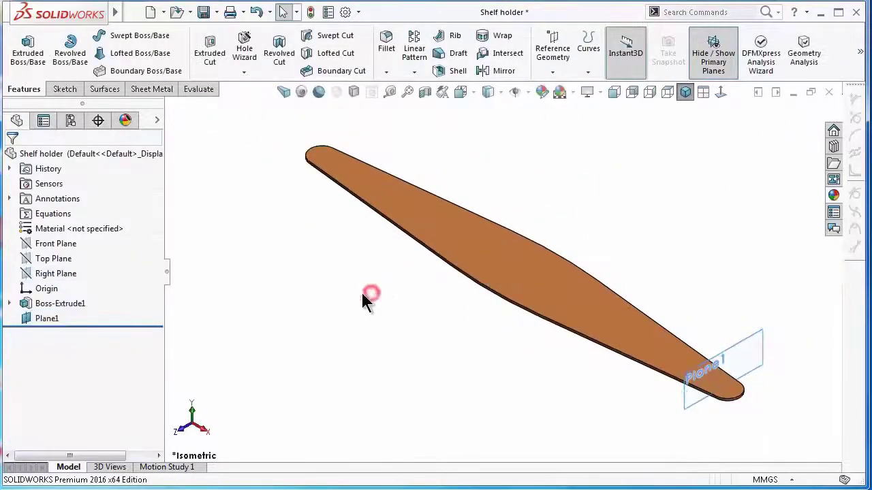
Create a second reference plane 101 mm from the Right Plane with the offset flipped towards the plate's left end
click(55, 275)
click(552, 71)
click(545, 86)
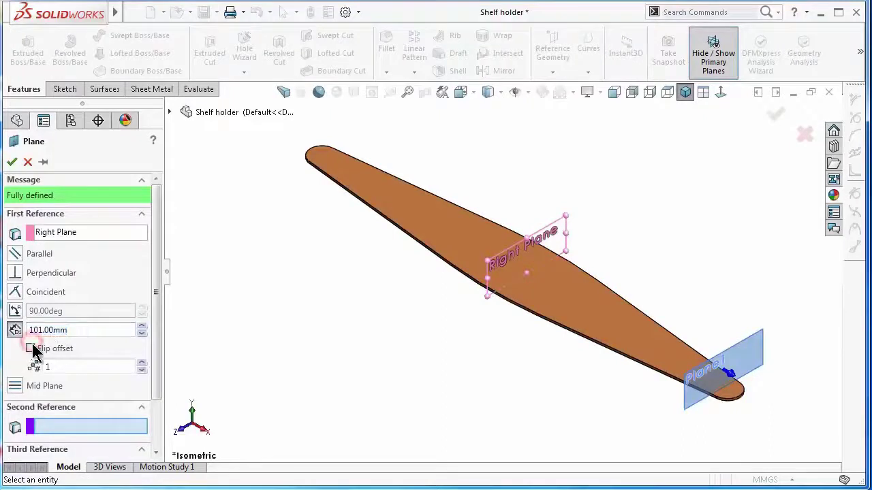
click(31, 350)
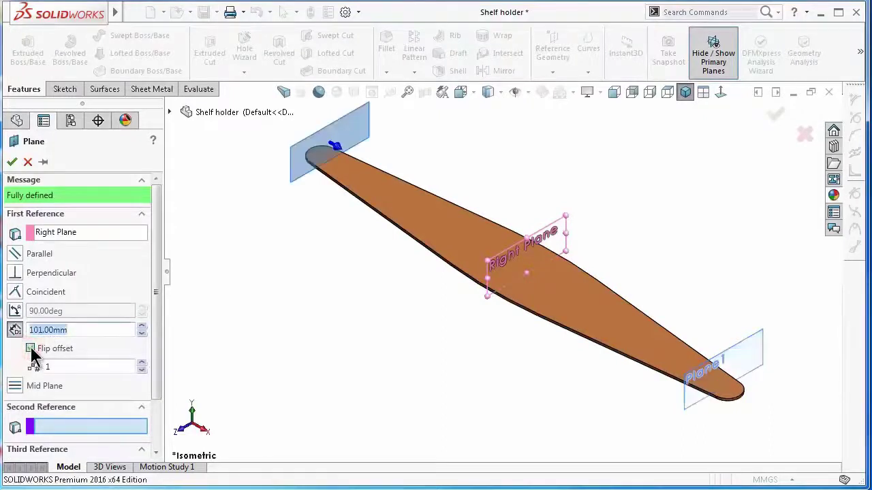
click(12, 162)
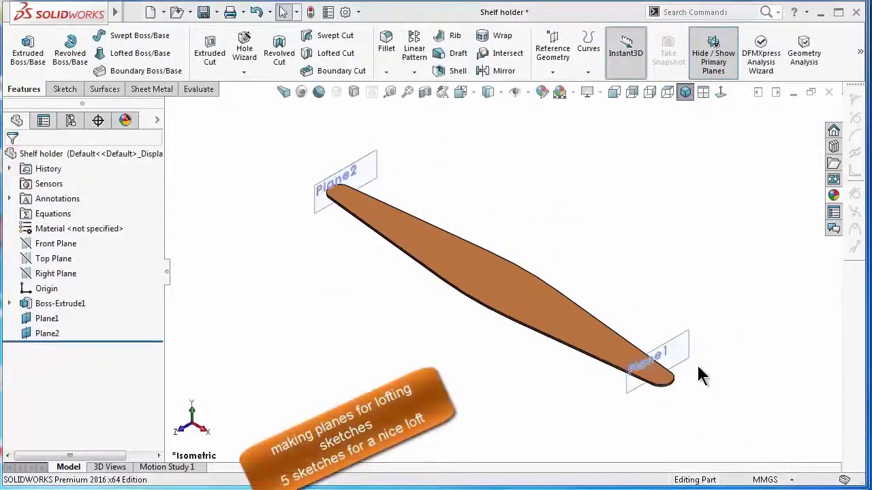
Start a sketch on Plane1 and draw a three-point arc about 7.9 mm wide, with both ends on the plate's upper edge
click(681, 367)
click(738, 312)
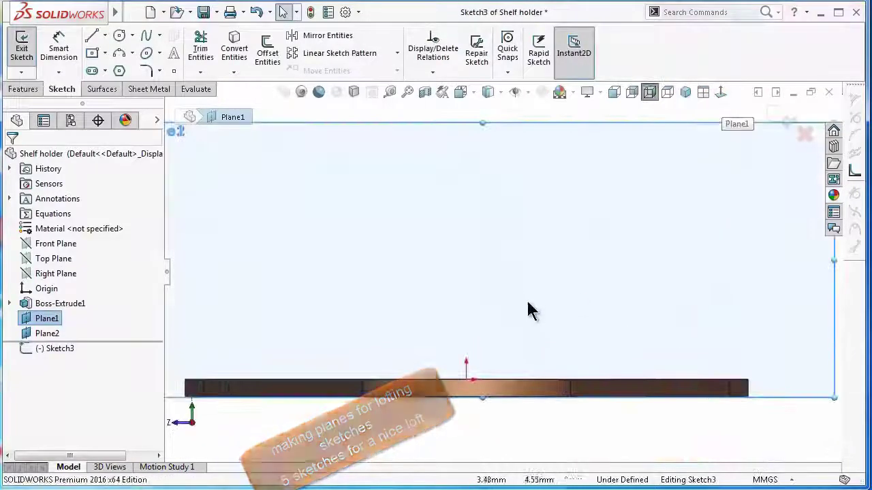
click(119, 53)
click(409, 378)
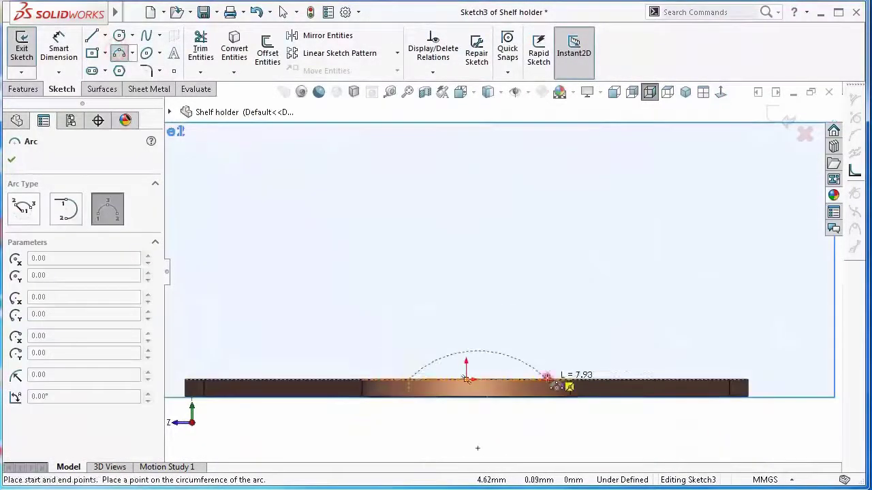
click(547, 379)
click(522, 352)
key(Escape)
Align the arc's centre point vertically with the origin
click(478, 412)
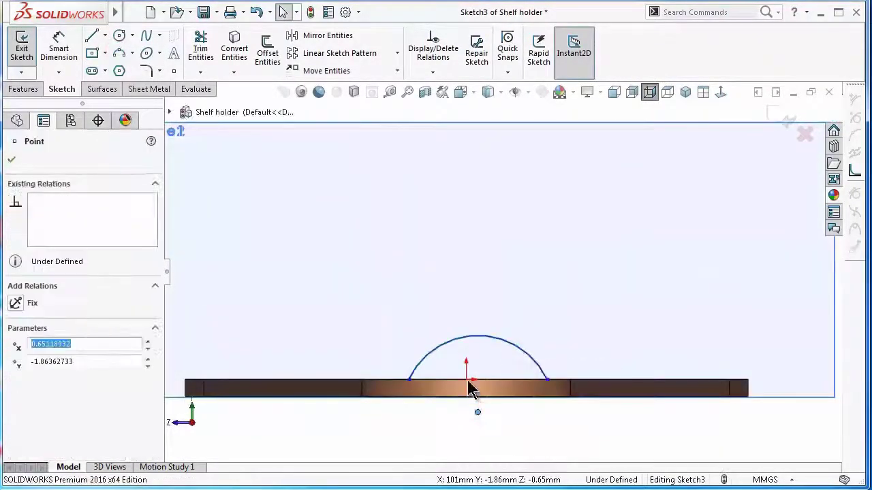
ctrl+click(467, 380)
click(521, 323)
click(473, 274)
Dimension the horizontal distance between the arc's endpoints as 4.5 mm
right_drag(442, 294, 429, 163)
click(409, 380)
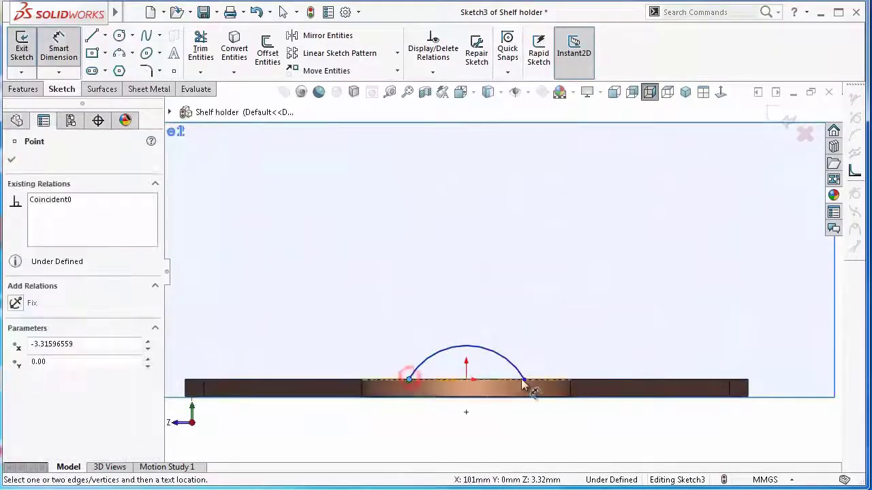
click(522, 380)
click(492, 286)
text(4.5)
key(Return)
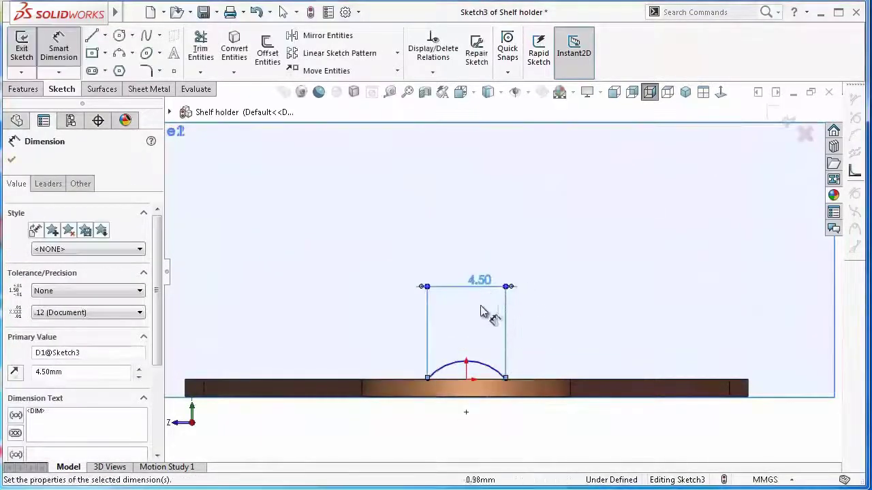
Dimension the arc's radius as 2.65 mm
scroll(436, 406, down, 3)
click(498, 303)
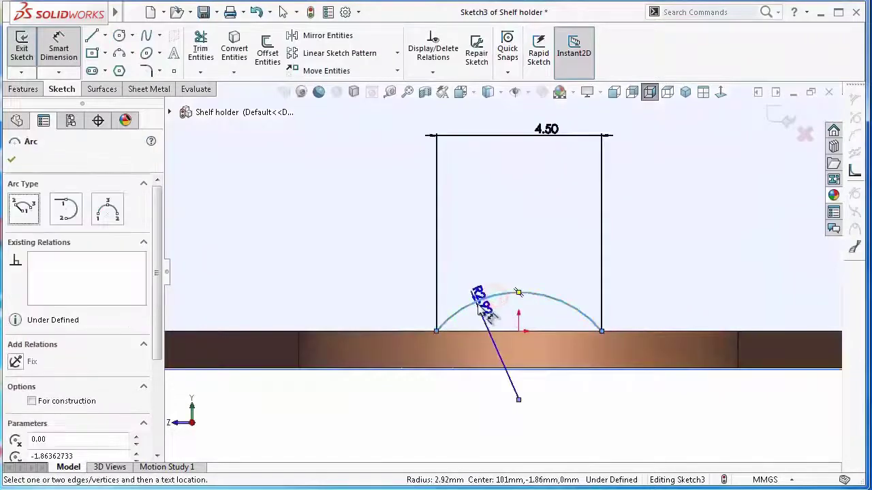
click(518, 400)
text(2.65)
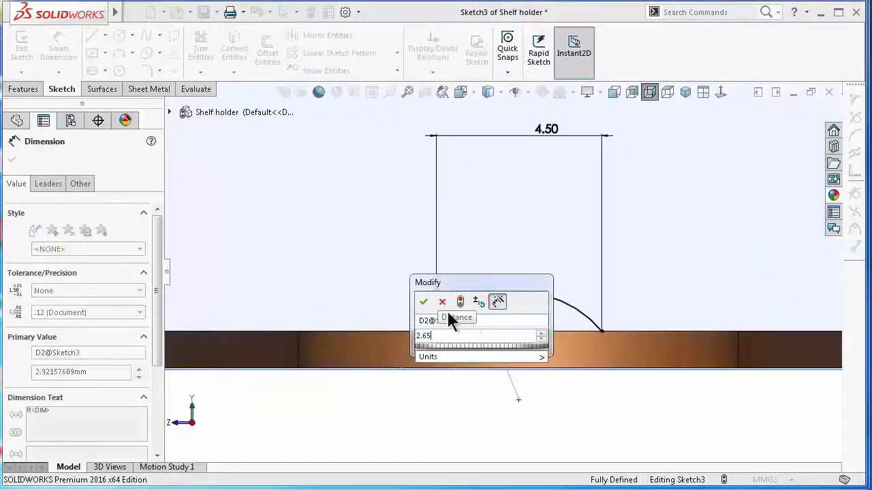
click(424, 300)
Close the arc profile with a horizontal line between its two endpoints and finish the sketch
right_drag(345, 256, 300, 253)
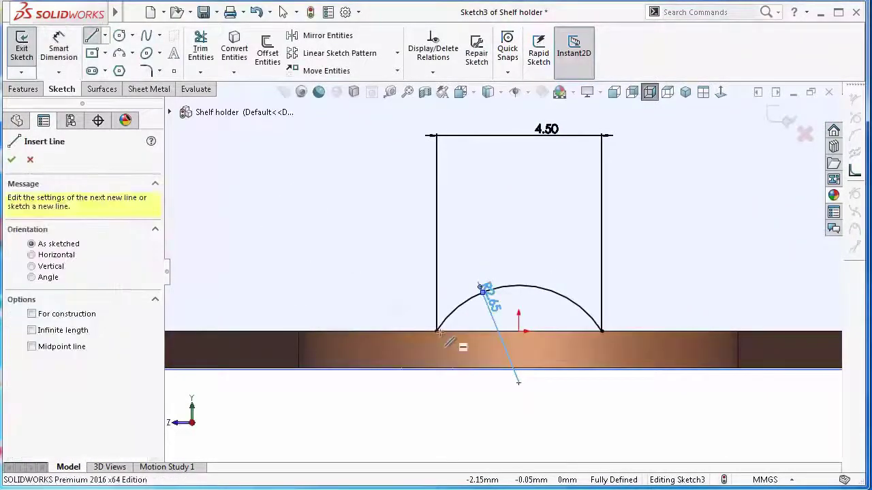
click(439, 332)
click(602, 332)
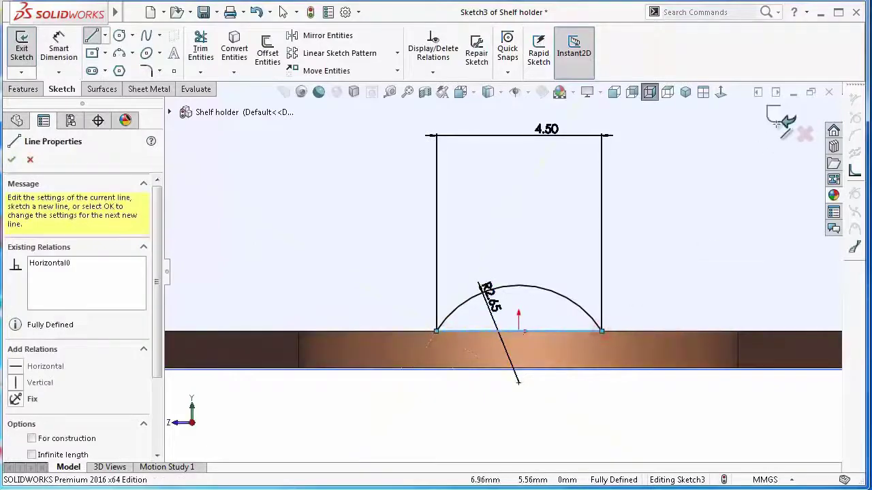
click(780, 121)
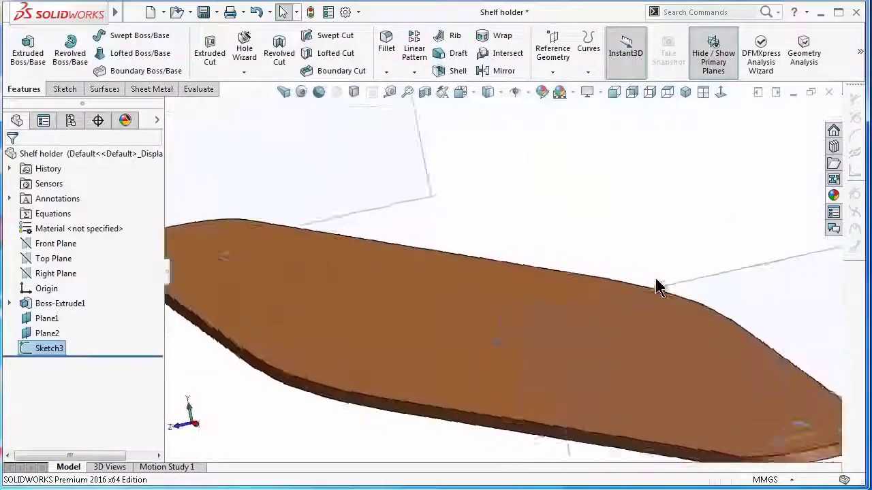
Start a sketch on Plane2, convert the arc profile of Sketch3 into it, and finish the sketch
click(326, 273)
click(384, 230)
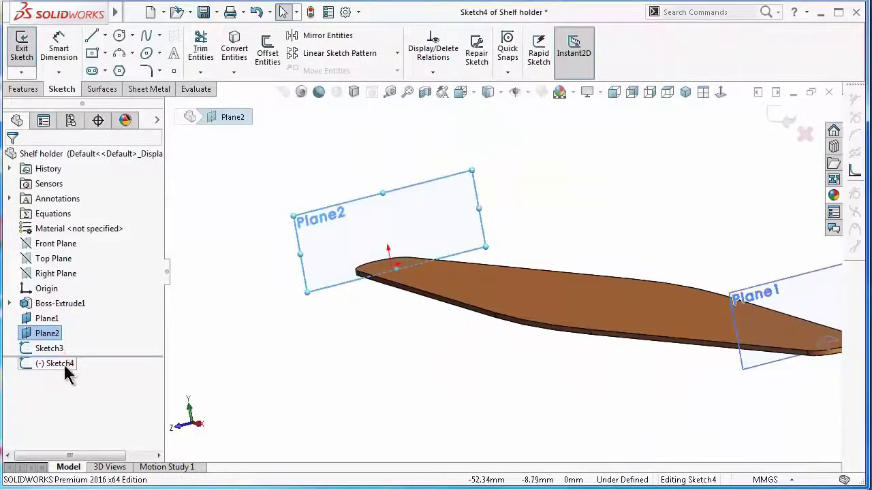
click(49, 348)
click(234, 49)
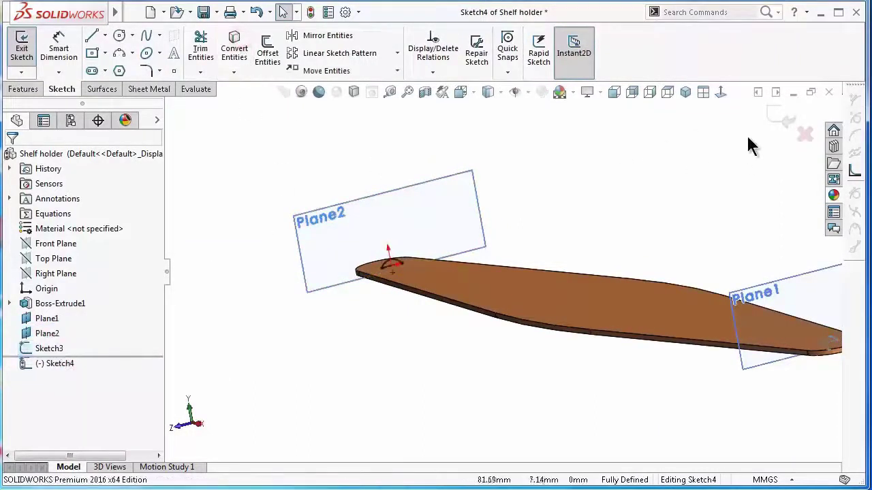
click(784, 119)
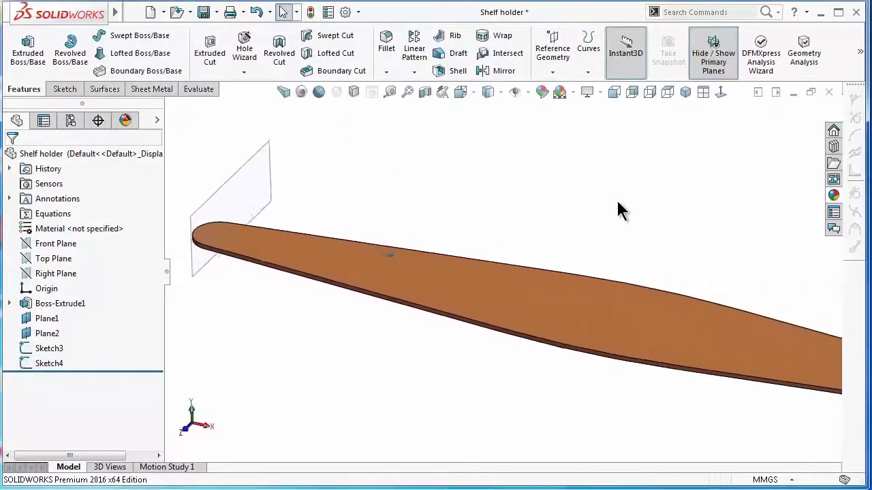
Start a sketch on the Right Plane and draw a triangle about 9.6 mm wide and 13.9 mm high, with its base on the plate's upper edge
click(56, 273)
click(63, 253)
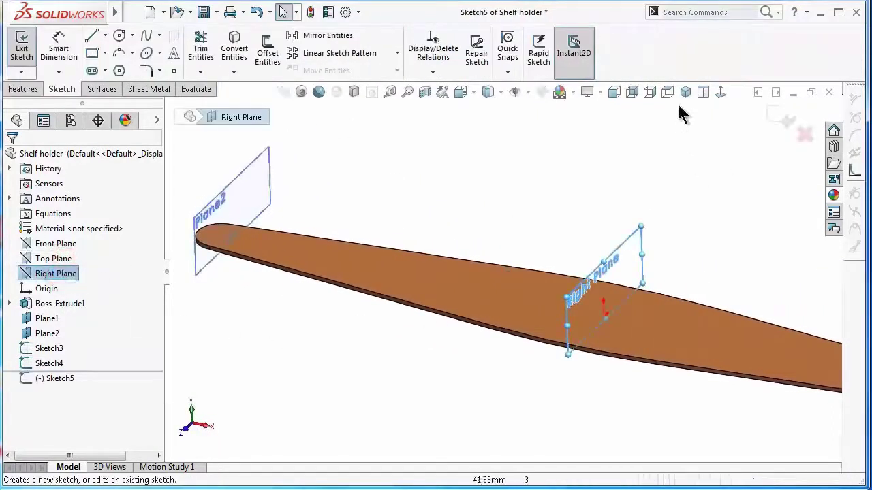
click(722, 93)
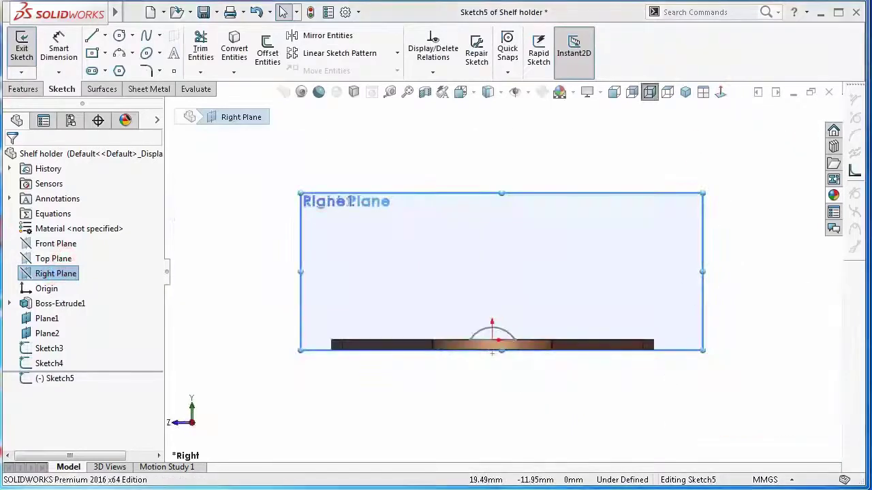
click(93, 38)
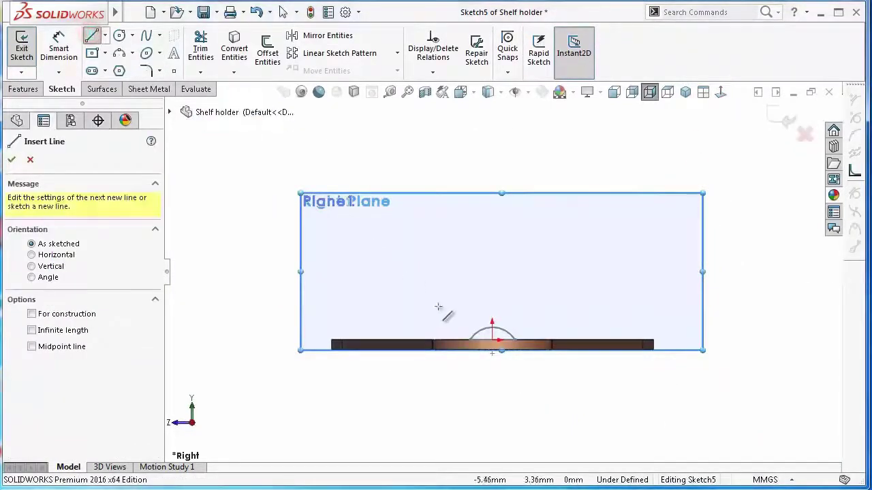
scroll(438, 307, down, 2)
click(455, 352)
click(522, 152)
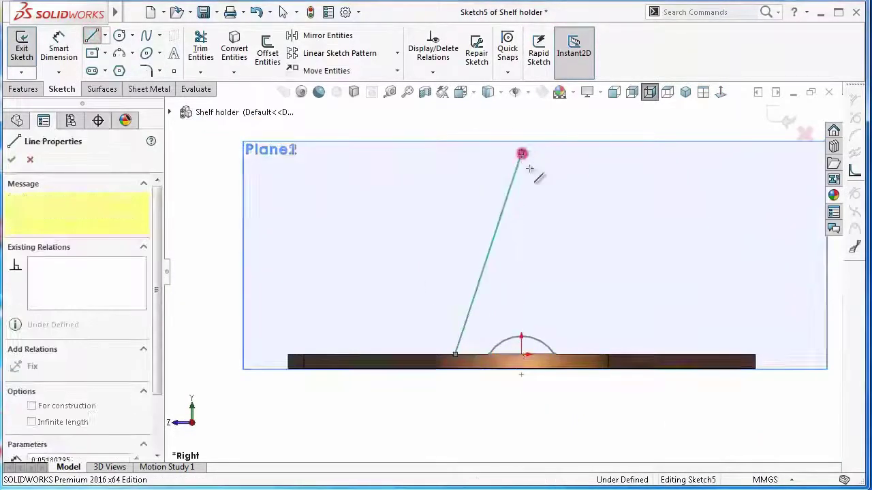
click(594, 355)
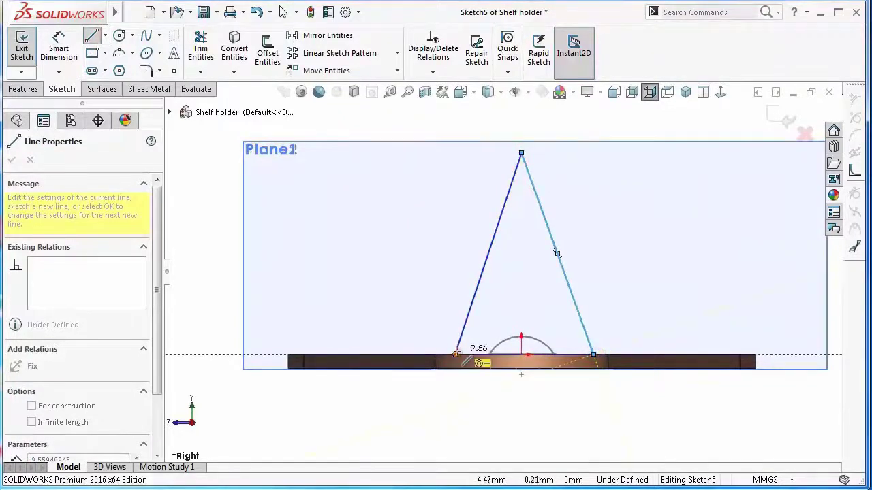
click(455, 354)
key(Escape)
Add a Midpoint relation between the triangle's base line and the origin
scroll(487, 364, down, 2)
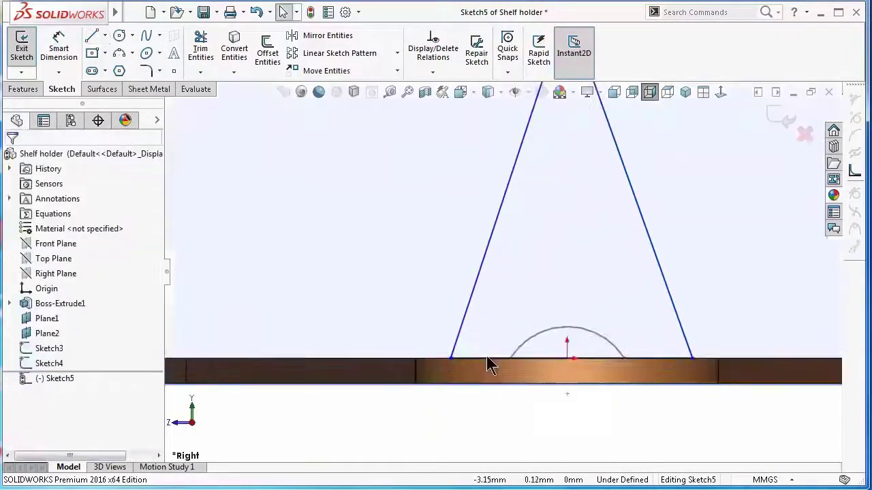
click(557, 368)
ctrl+click(569, 355)
click(604, 302)
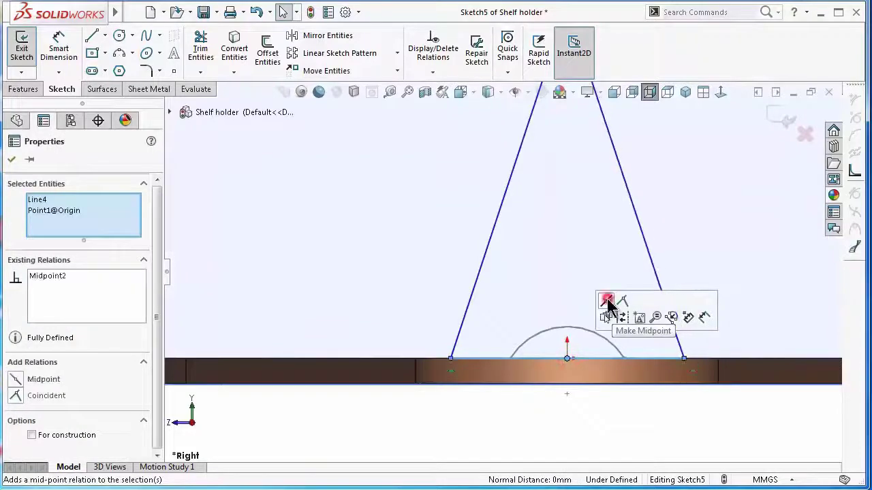
scroll(498, 279, up, 2)
click(426, 254)
Dimension the triangle's base as 10 mm
right_drag(456, 388, 458, 331)
click(497, 322)
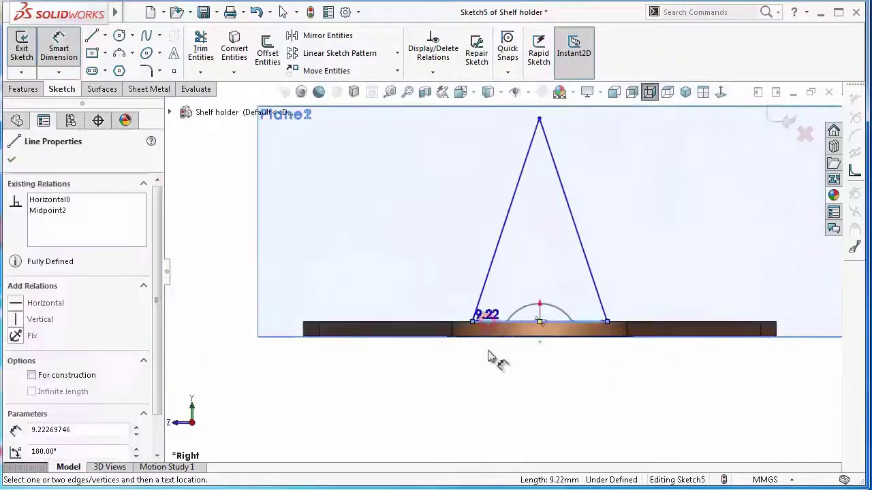
click(492, 361)
text(10)
key(Return)
Dimension the triangle's vertical height as 14 mm
click(506, 205)
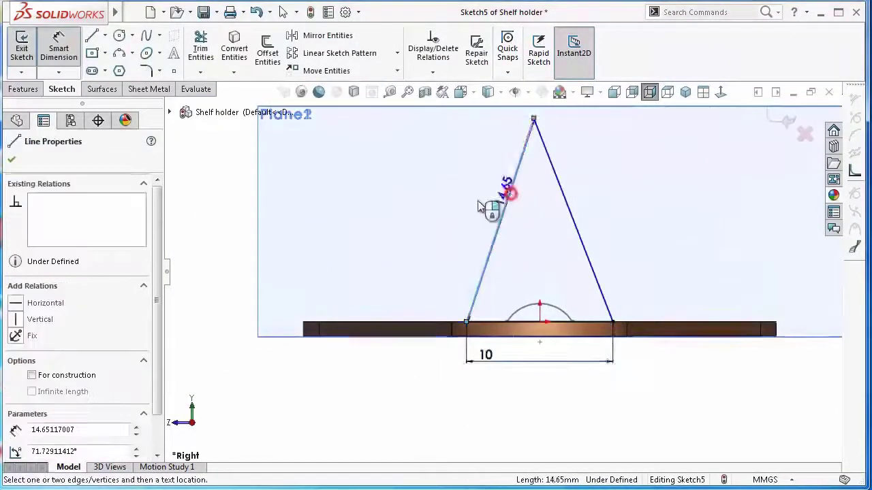
click(394, 235)
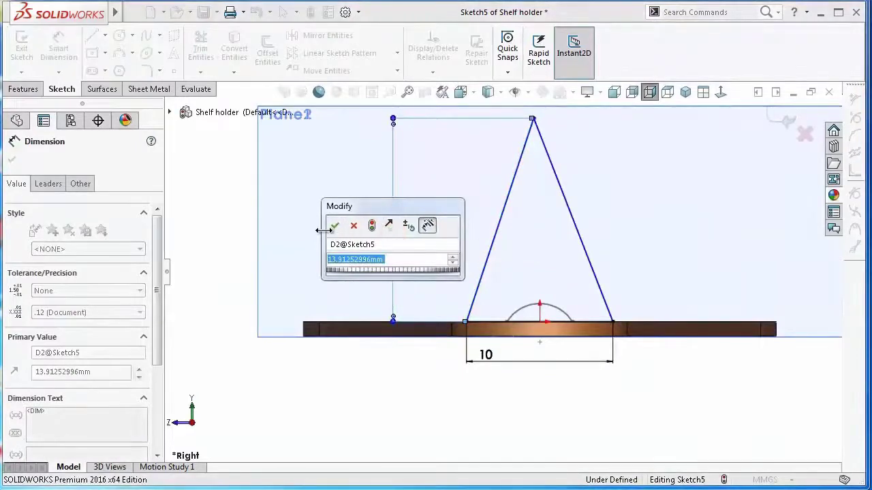
text(14)
key(Return)
key(Escape)
key(f)
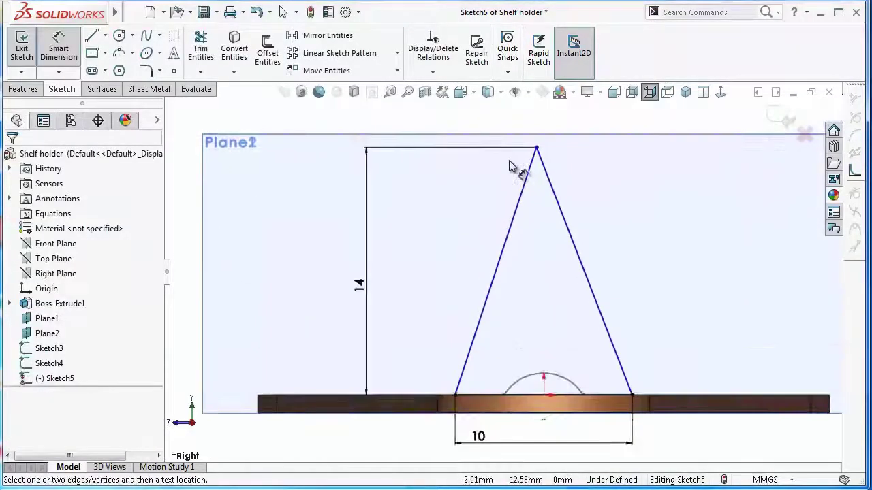
key(Escape)
Align the triangle's apex vertically with the origin
click(537, 148)
ctrl+click(544, 394)
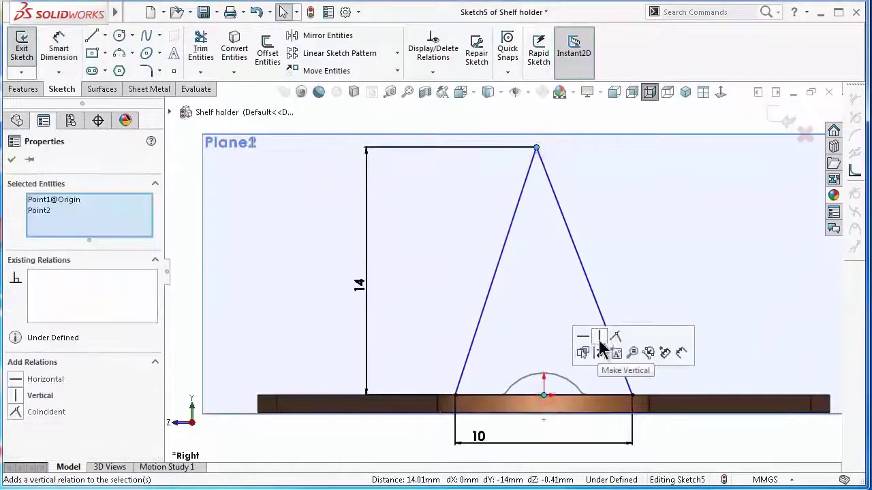
click(600, 338)
Round the triangle's apex with a 2 mm sketch fillet and finish the sketch
click(147, 70)
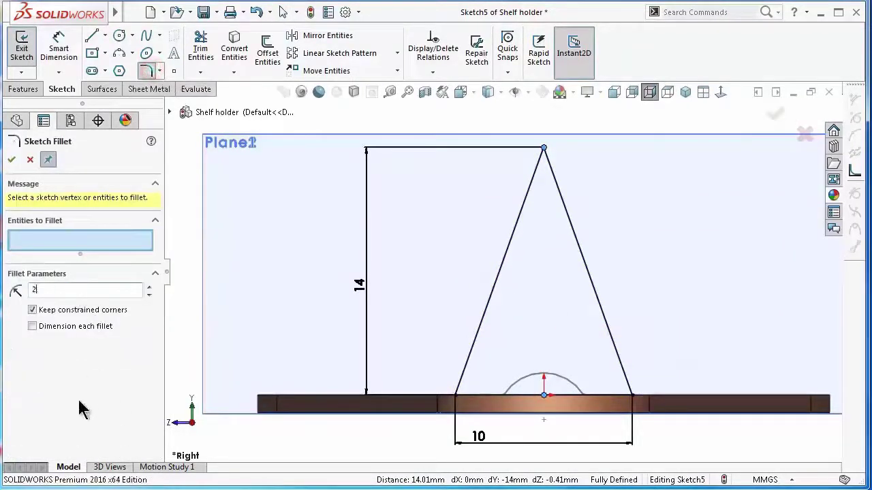
click(541, 163)
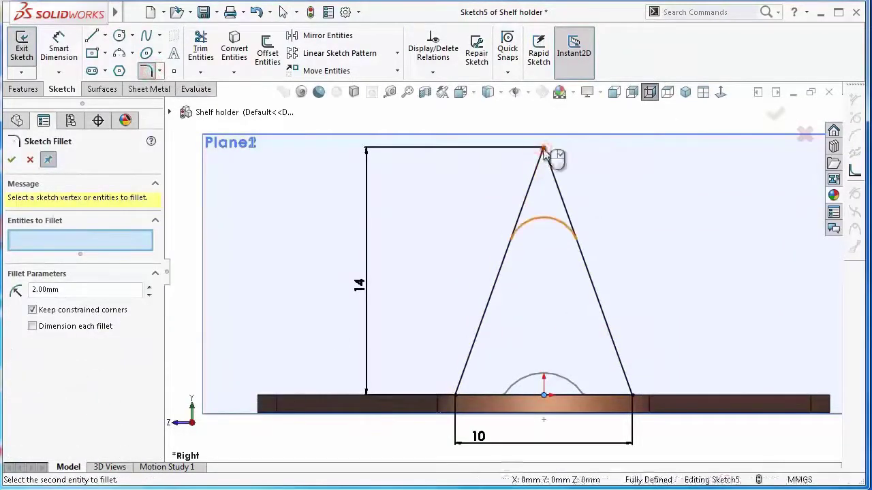
key(f)
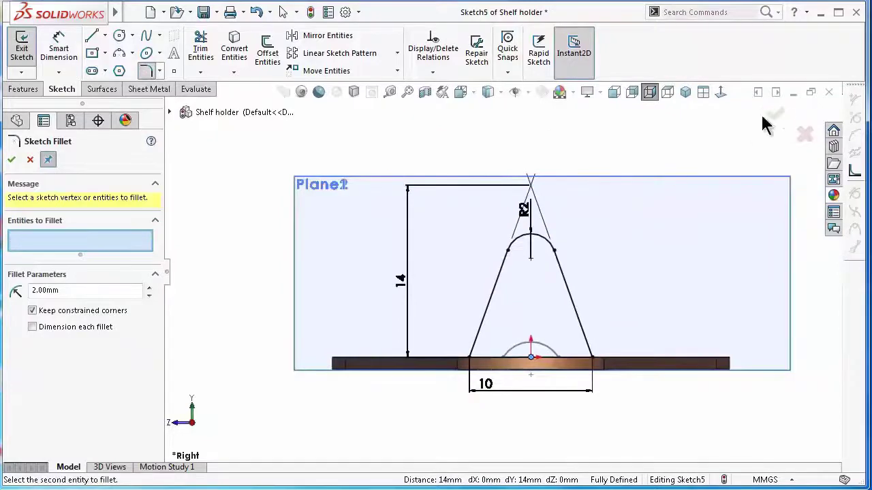
click(775, 115)
click(775, 123)
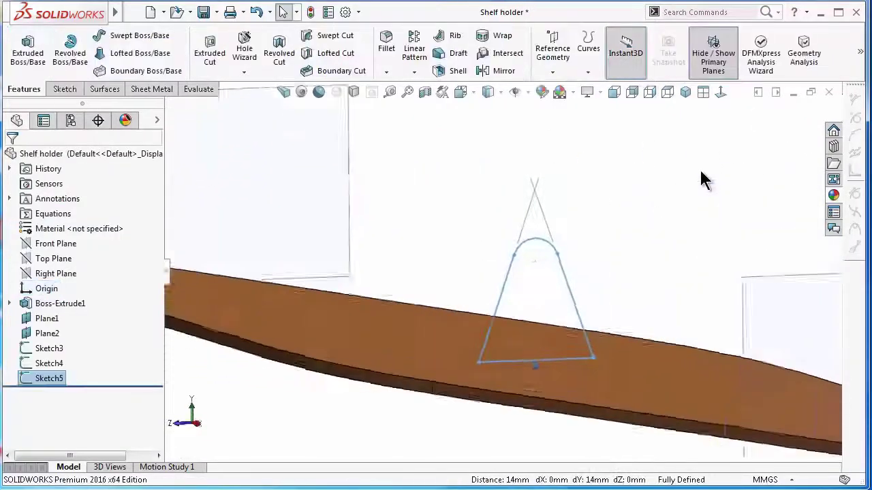
Hide the reference planes Plane1 and Plane2
click(747, 321)
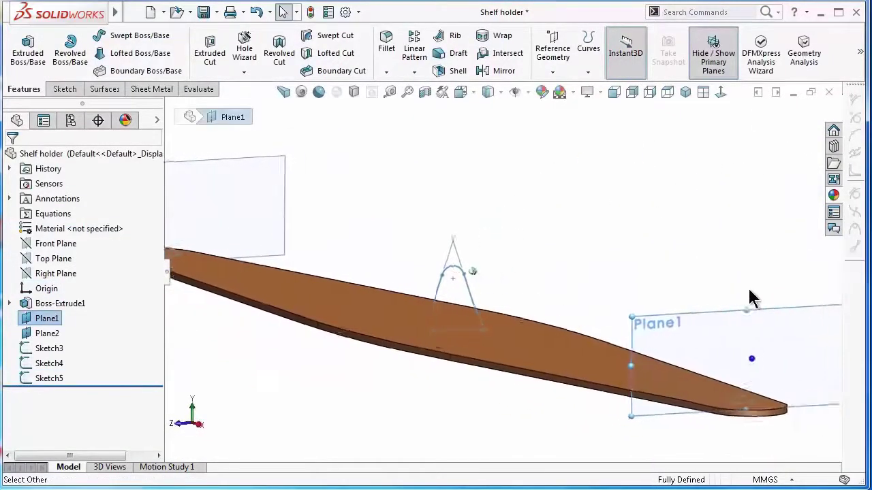
click(818, 279)
click(366, 215)
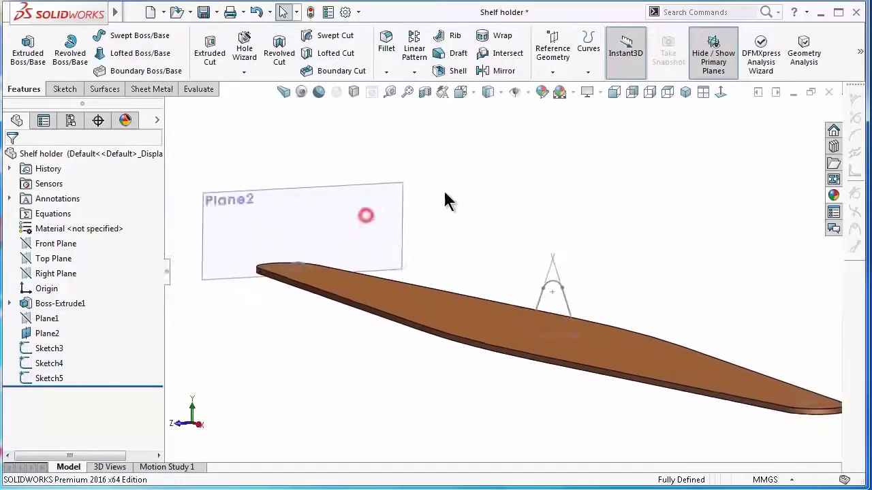
click(400, 195)
click(480, 150)
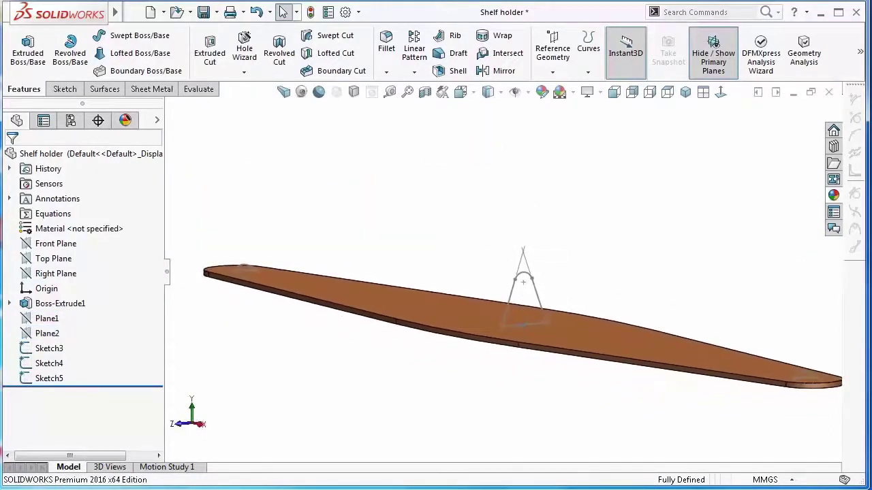
Start a sketch on the plate's top face and draw a line about 101 mm long from the Plane2 arc profile's corner to the middle profile's base corner
click(460, 312)
click(510, 272)
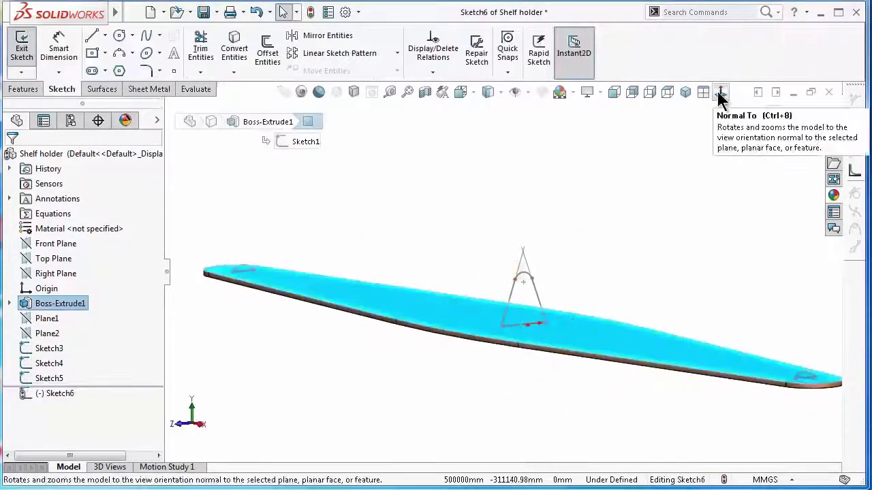
click(720, 96)
scroll(299, 290, down, 2)
scroll(658, 227, down, 2)
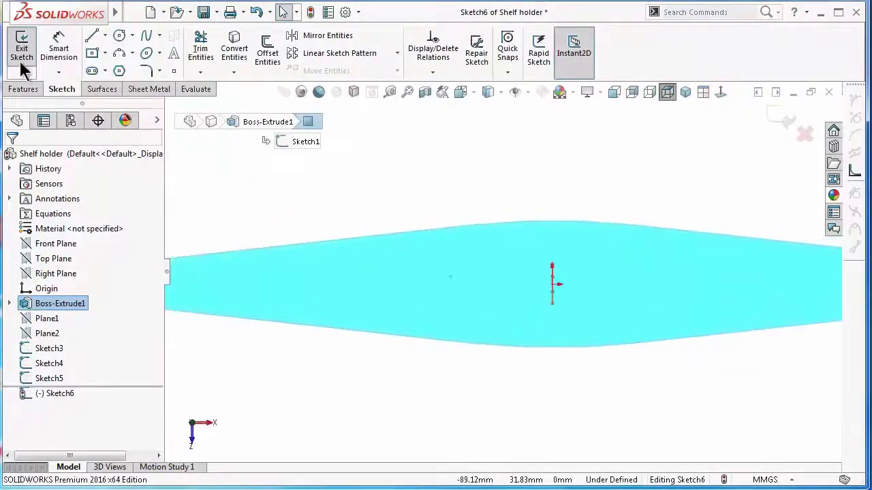
scroll(450, 245, up, 2)
scroll(245, 267, down, 3)
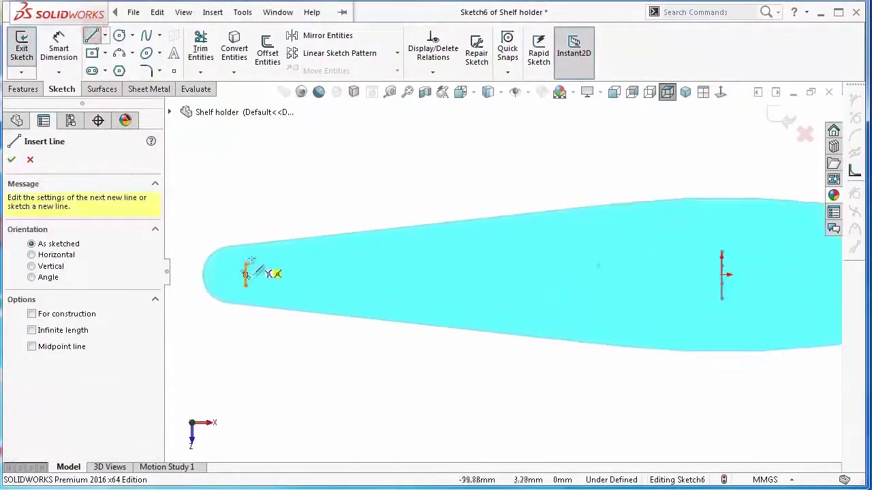
scroll(247, 273, down, 3)
click(402, 317)
scroll(727, 288, up, 4)
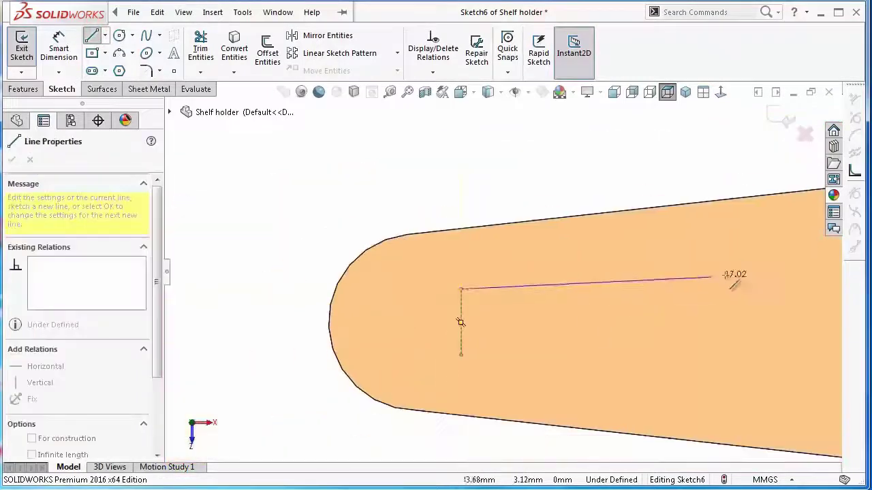
scroll(681, 272, down, 5)
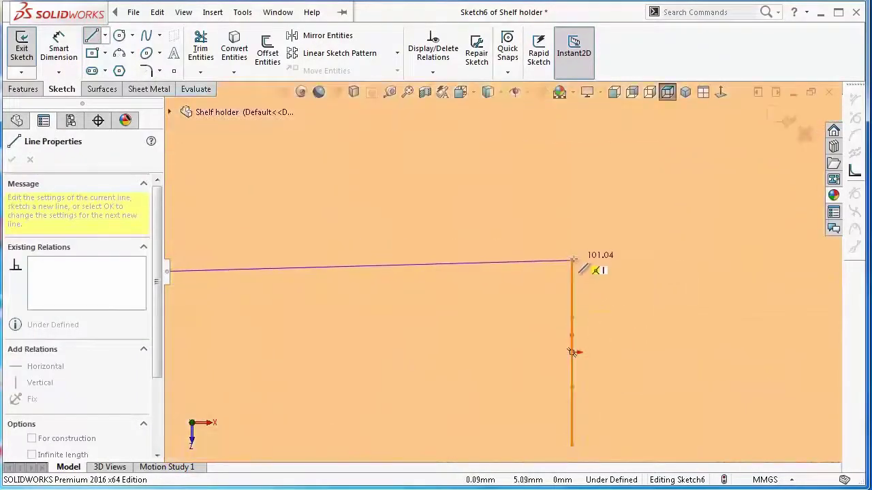
click(512, 282)
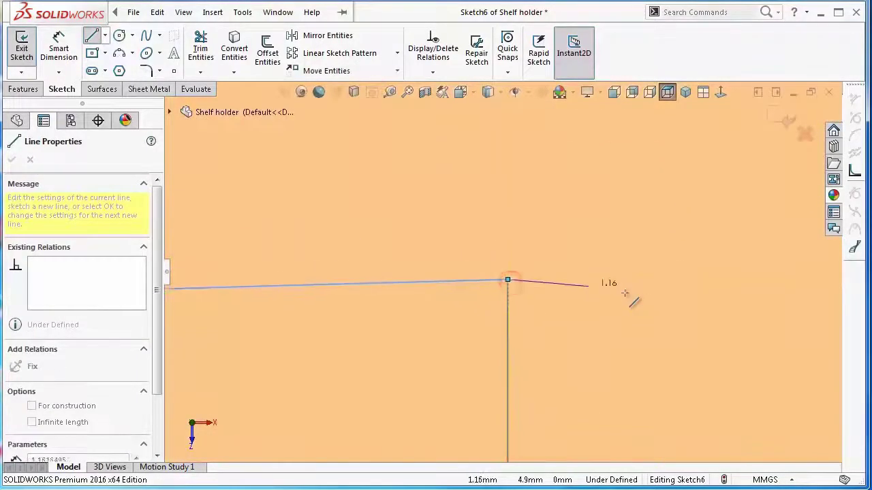
Continue with a line about 101 mm long from the middle profile's base corner to the Plane1 arc profile's corner
scroll(652, 302, up, 4)
scroll(745, 274, down, 4)
scroll(745, 274, down, 4)
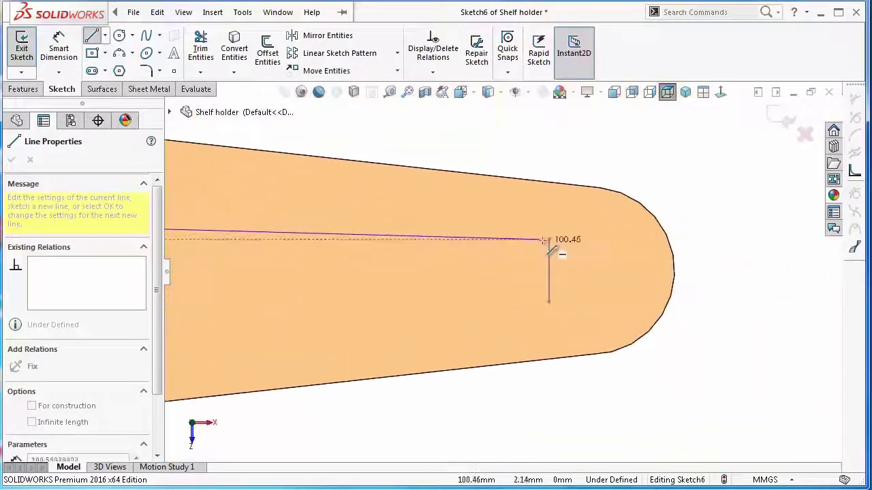
scroll(549, 270, down, 3)
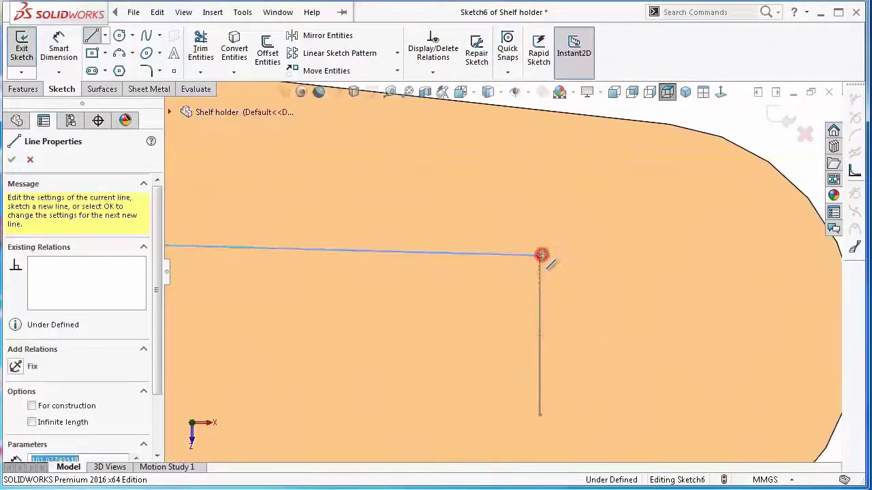
Draw two connected lines, each about 101 mm long, from the Plane1 arc profile's other corner through the middle profile's other base corner to the Plane2 profile
key(Escape)
scroll(540, 304, up, 3)
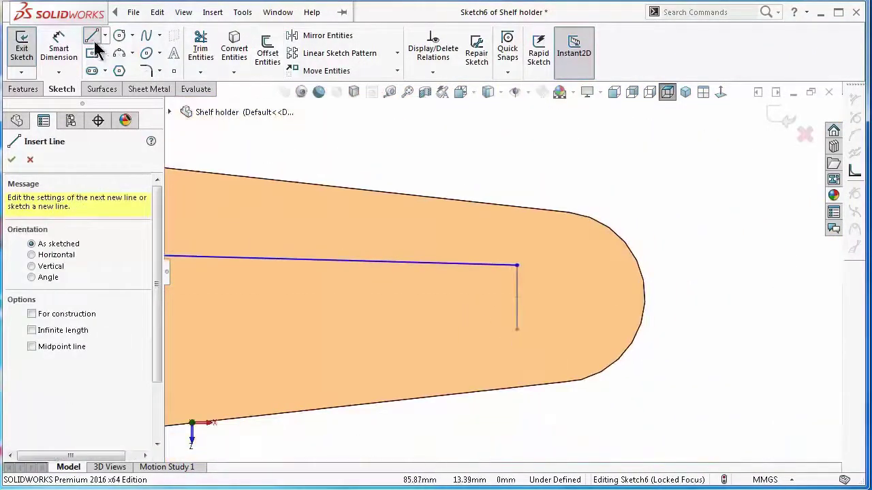
click(518, 330)
scroll(428, 342, up, 3)
scroll(445, 257, down, 3)
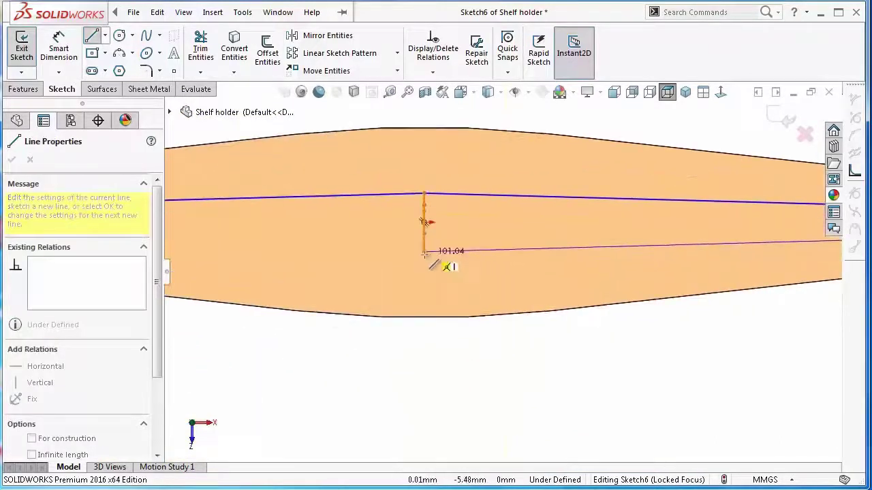
scroll(424, 253, up, 3)
scroll(337, 265, down, 3)
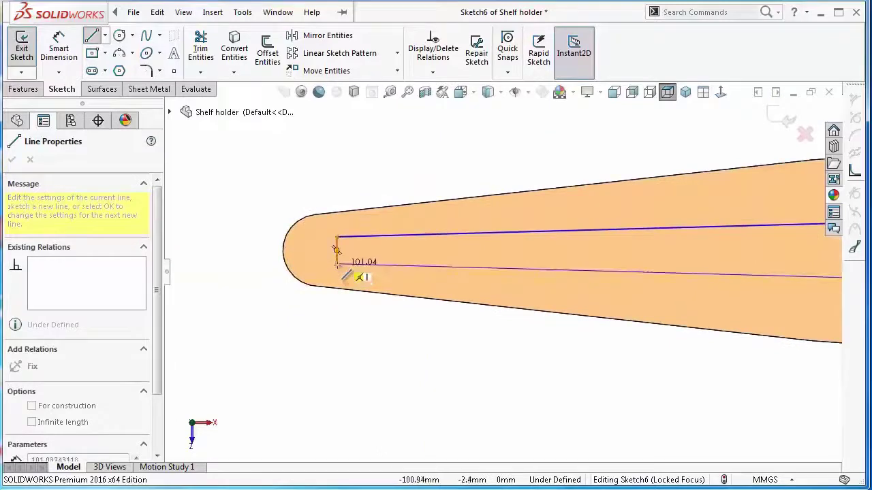
click(337, 264)
key(Escape)
Add pierce relations between both line end points at the Plane2 arc profile and that profile's base line
scroll(332, 295, up, 3)
scroll(331, 293, down, 4)
middle_drag(330, 293, 364, 315)
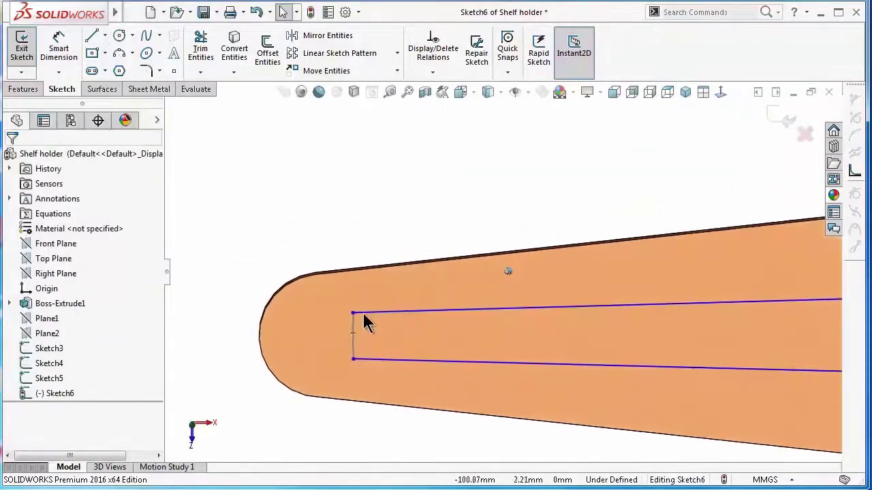
click(353, 313)
ctrl+click(354, 344)
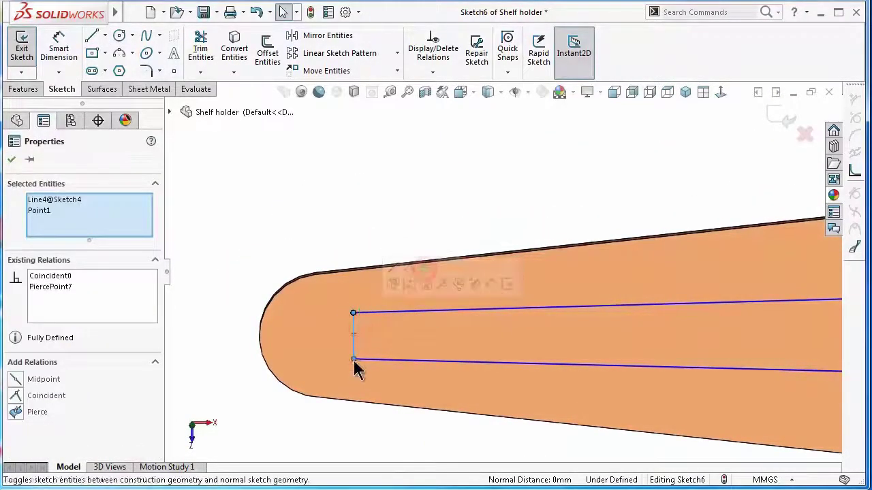
click(327, 407)
click(353, 359)
ctrl+click(354, 348)
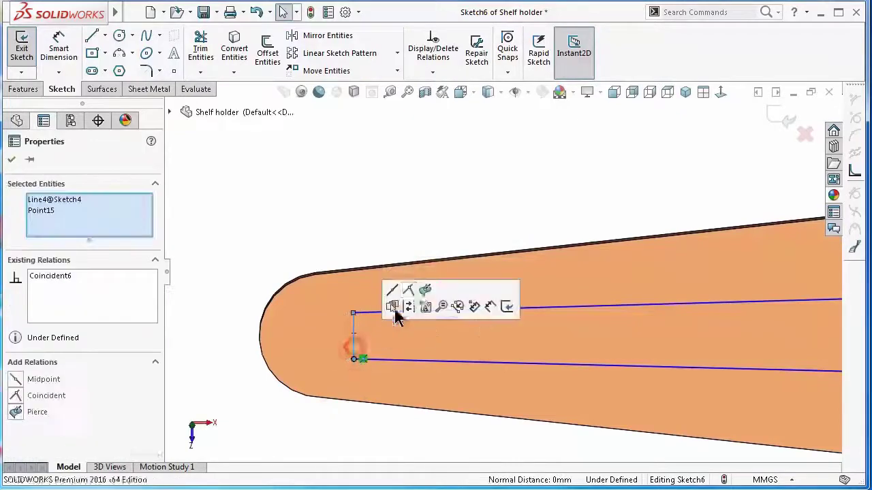
click(463, 192)
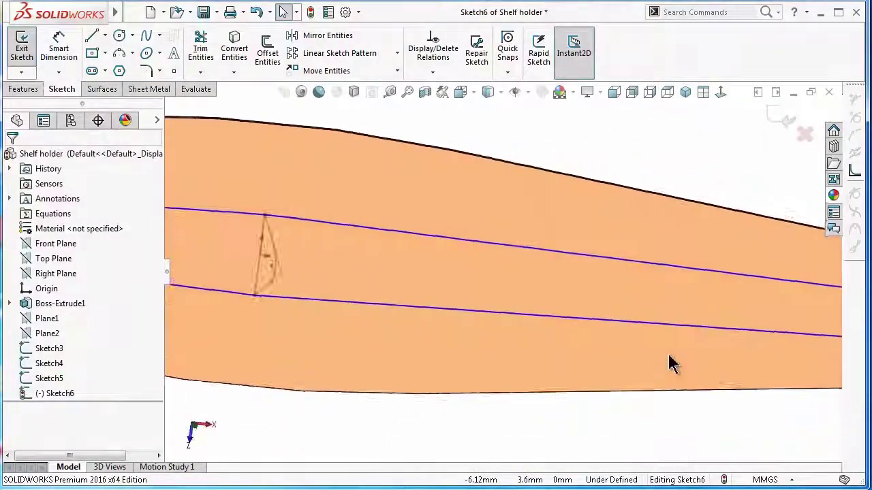
Add pierce relations between both line end points at the Plane1 arc profile and that profile
click(747, 311)
scroll(745, 307, down, 8)
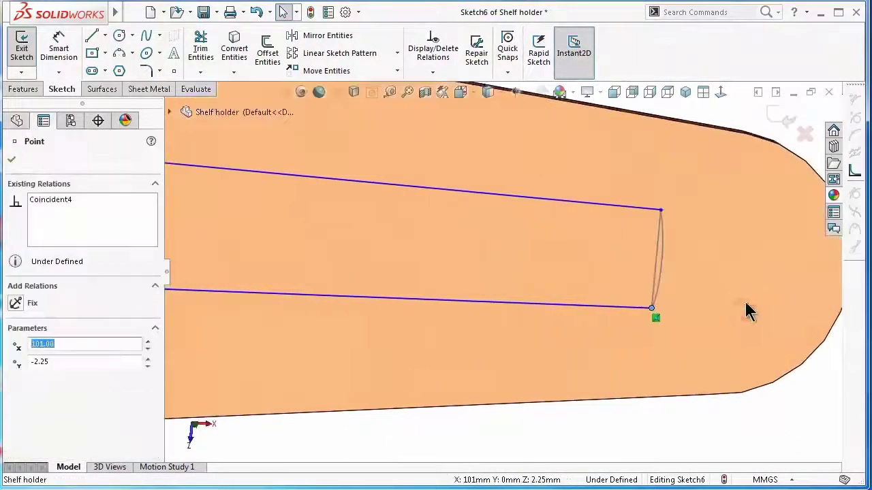
ctrl+click(547, 269)
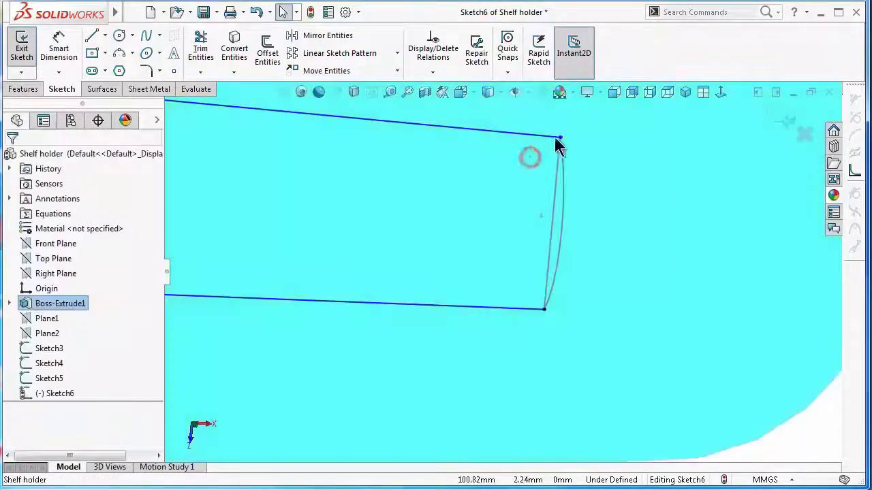
click(560, 137)
ctrl+click(555, 163)
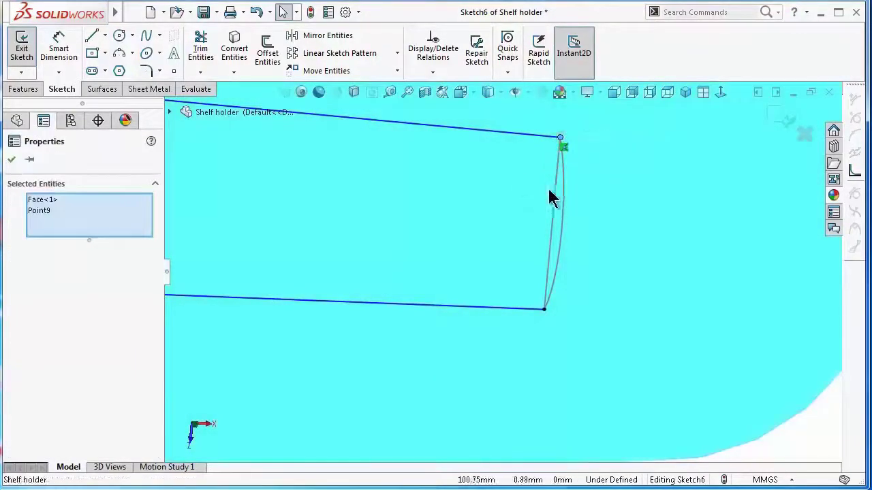
key(Escape)
click(559, 156)
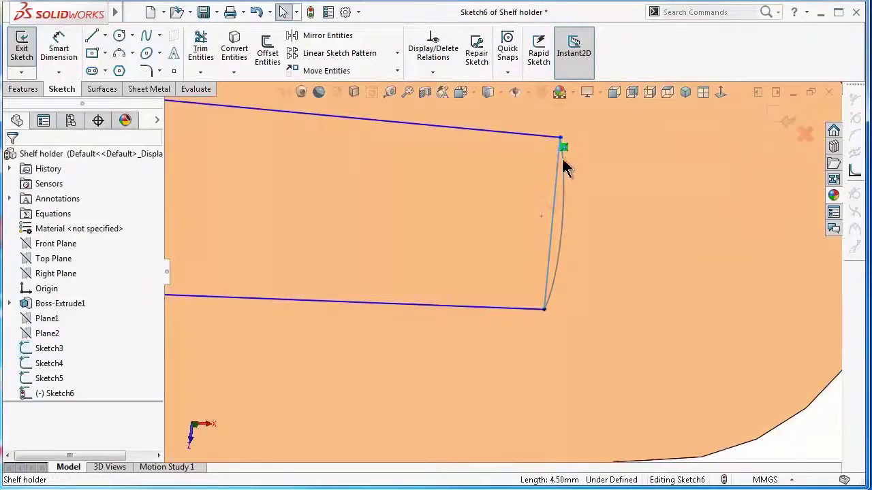
click(561, 139)
ctrl+click(564, 194)
click(634, 136)
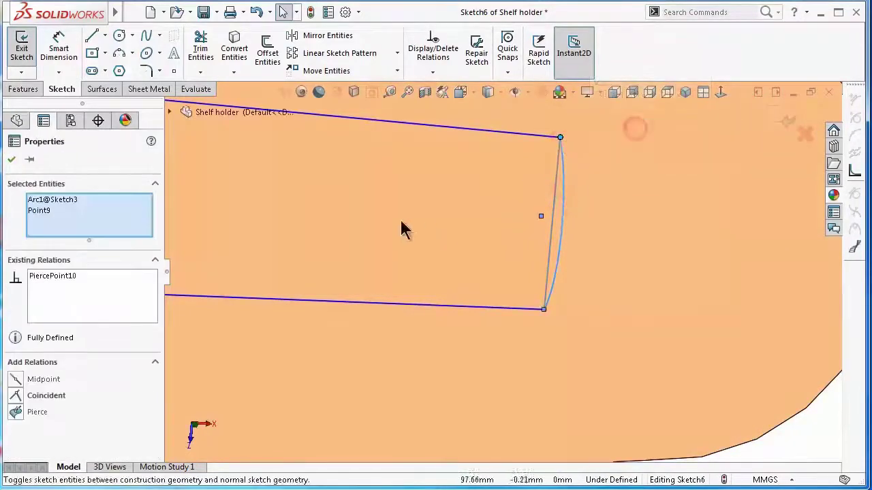
Add a pierce relation between the front lines' shared point and the middle profile's base line
scroll(249, 265, up, 8)
scroll(247, 266, down, 4)
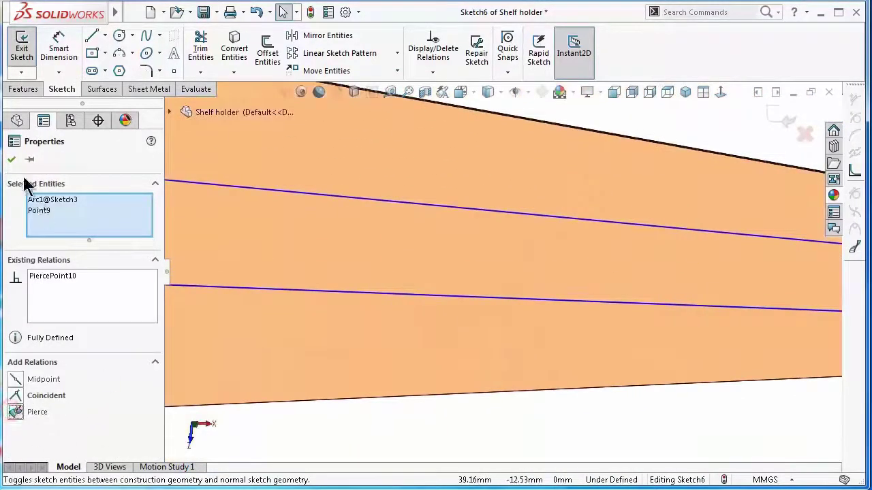
key(Escape)
scroll(226, 241, up, 3)
scroll(279, 288, down, 6)
click(399, 319)
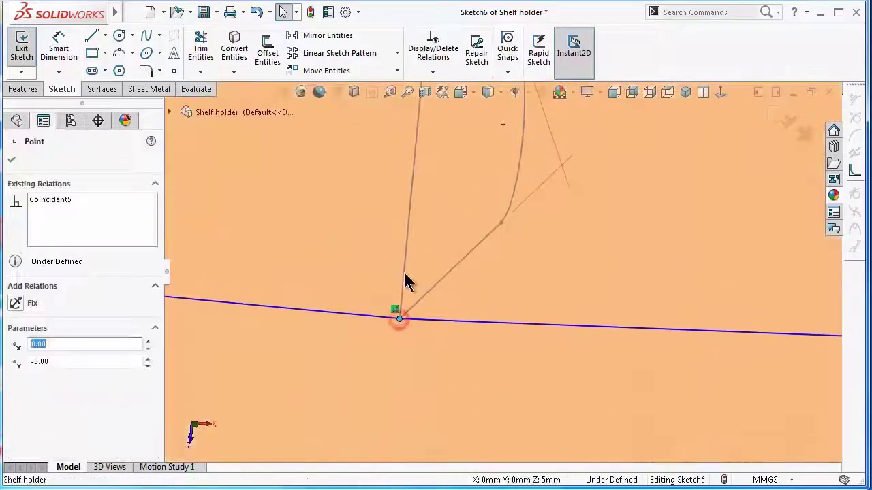
ctrl+click(405, 273)
click(478, 210)
Add a pierce relation between the rear lines' shared point and the middle profile's sloped side line
scroll(442, 190, up, 4)
scroll(545, 147, down, 5)
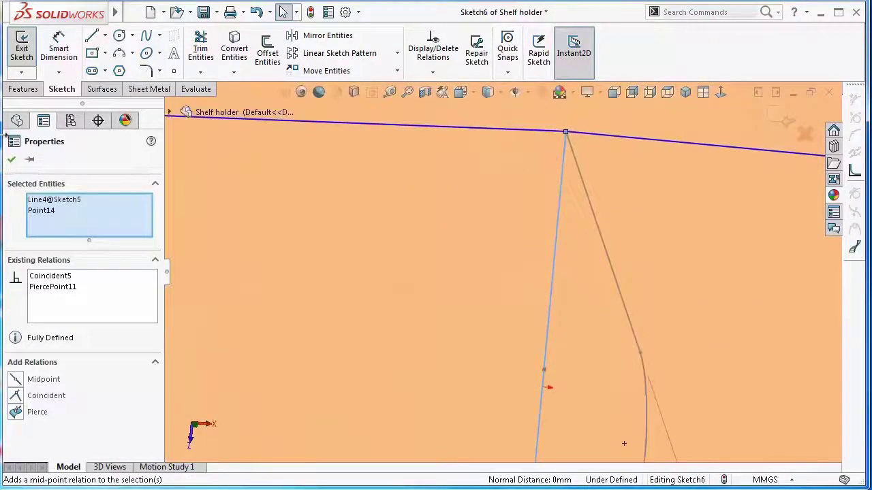
key(Escape)
click(565, 132)
ctrl+click(561, 161)
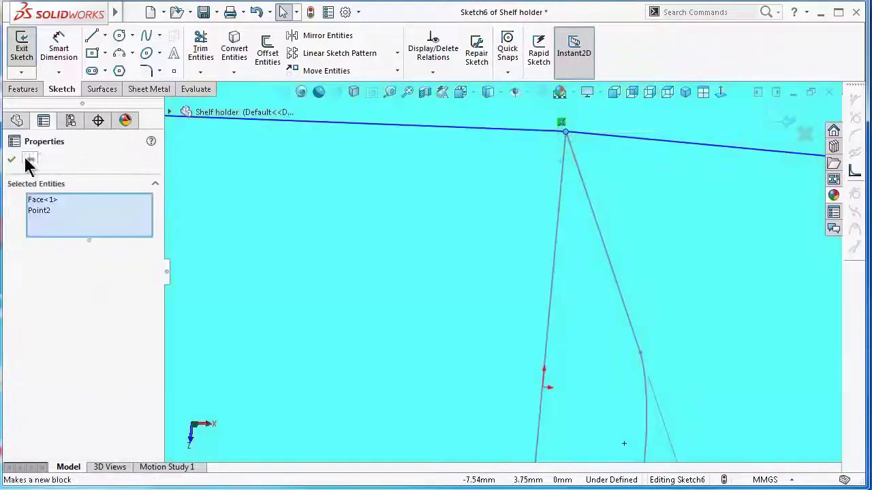
key(Escape)
click(562, 178)
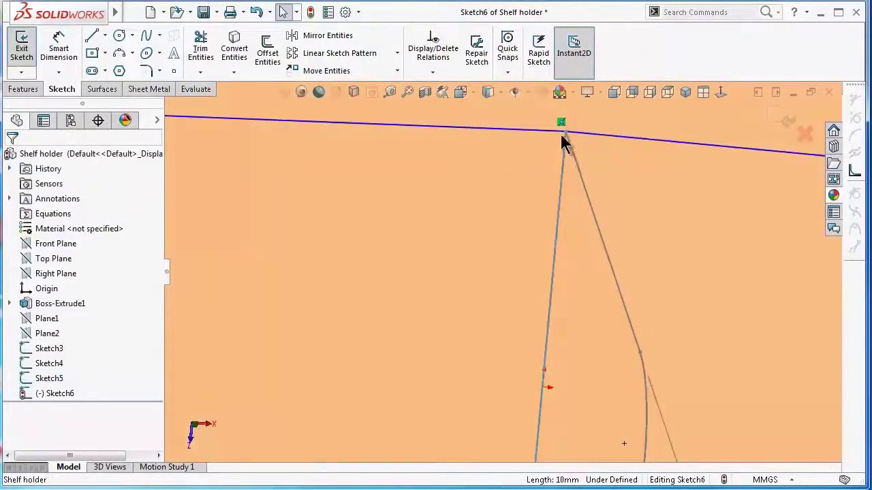
ctrl+click(562, 134)
click(644, 111)
scroll(542, 230, up, 3)
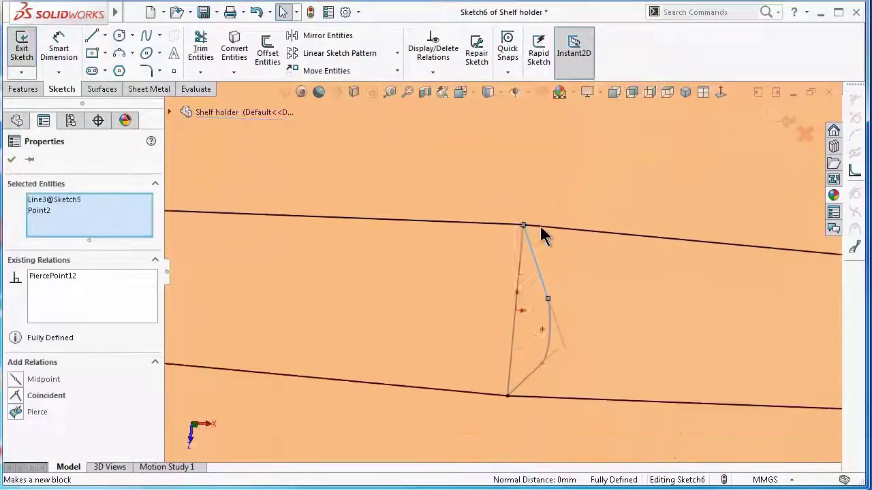
scroll(541, 227, up, 3)
click(662, 410)
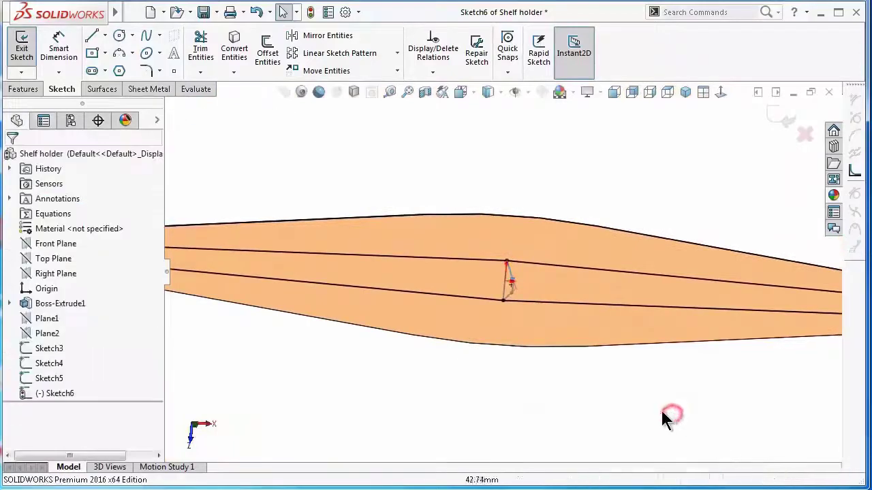
Round both line pairs at their middle corners with 200 mm sketch fillets and finish the sketch
scroll(639, 300, down, 5)
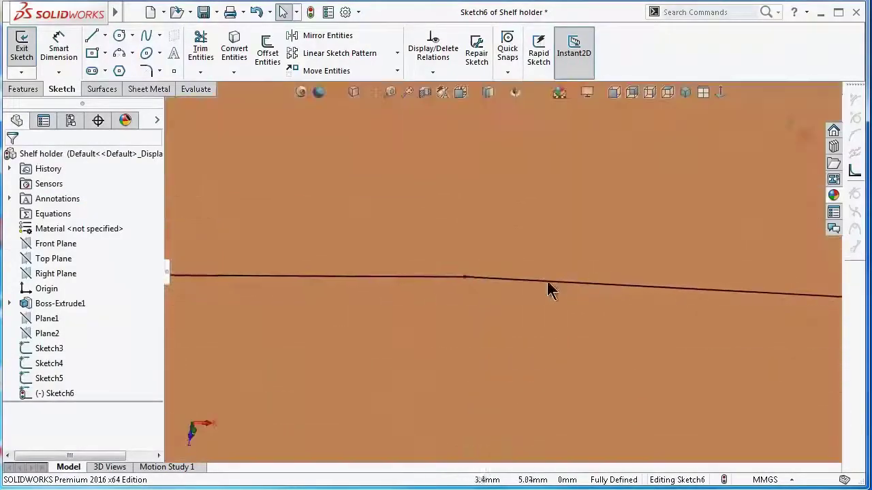
click(146, 71)
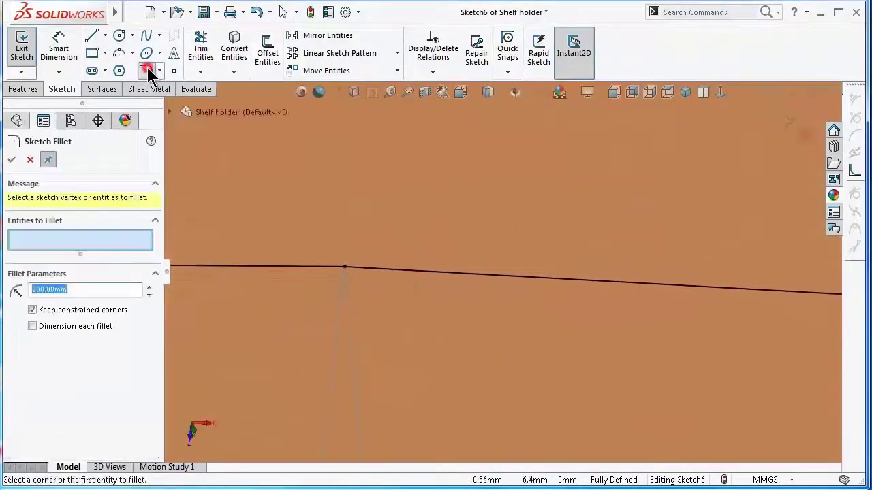
click(344, 265)
right_click(344, 266)
scroll(419, 359, up, 6)
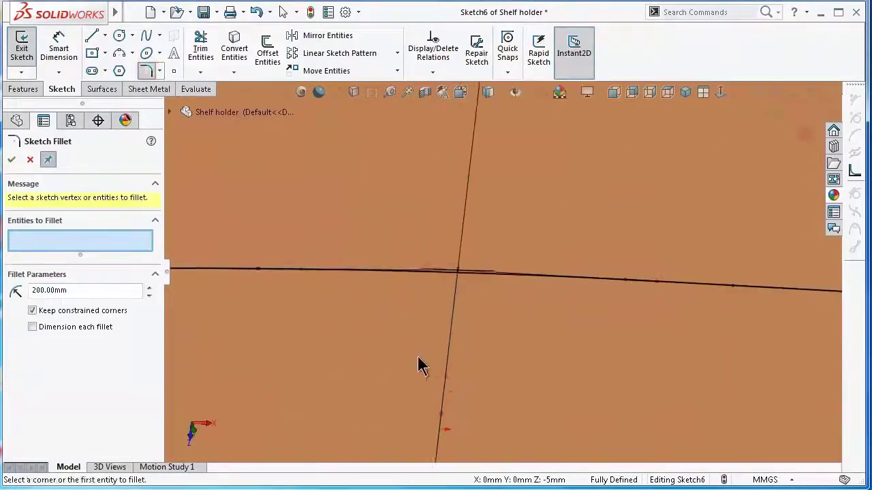
scroll(481, 390, down, 3)
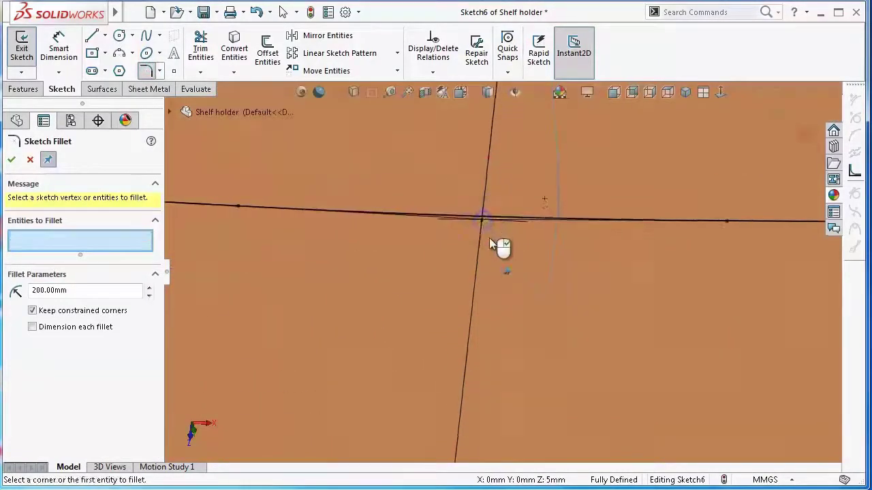
scroll(489, 237, up, 3)
click(721, 92)
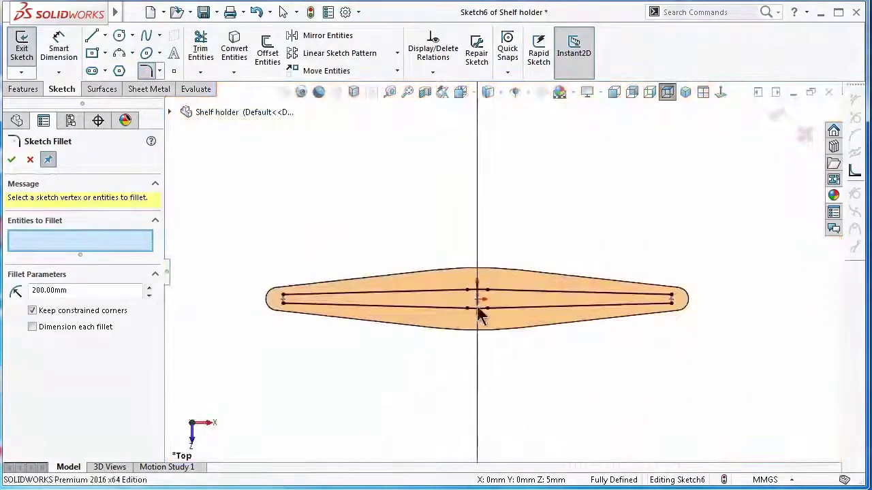
click(776, 116)
click(788, 115)
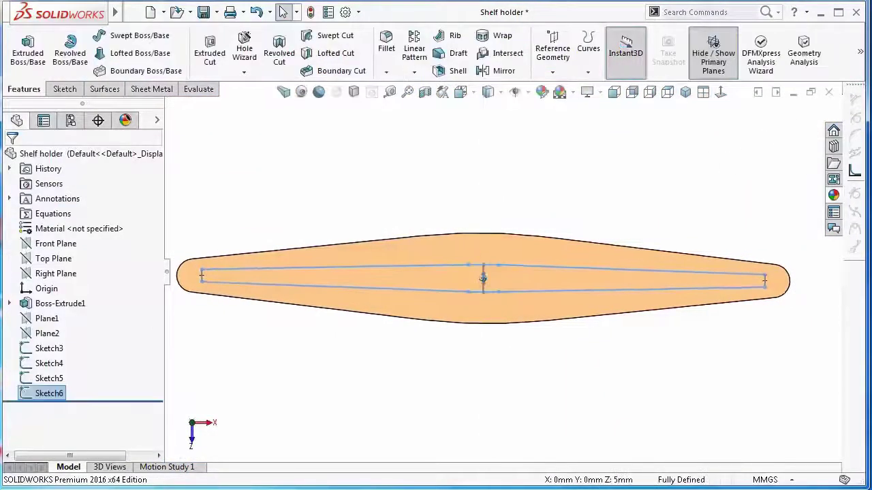
Start a sketch on the Front Plane and draw a line from the top of the Plane2 arc profile to the top of the middle profile
click(58, 244)
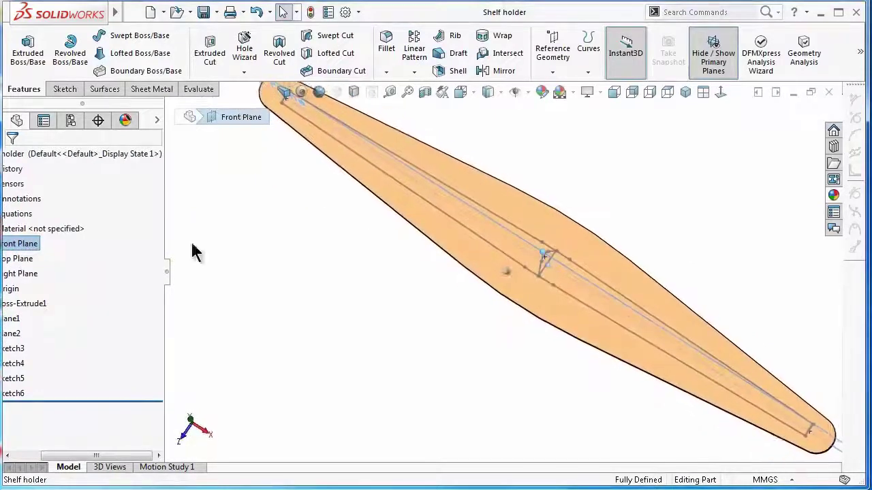
drag(68, 456, 31, 456)
click(37, 220)
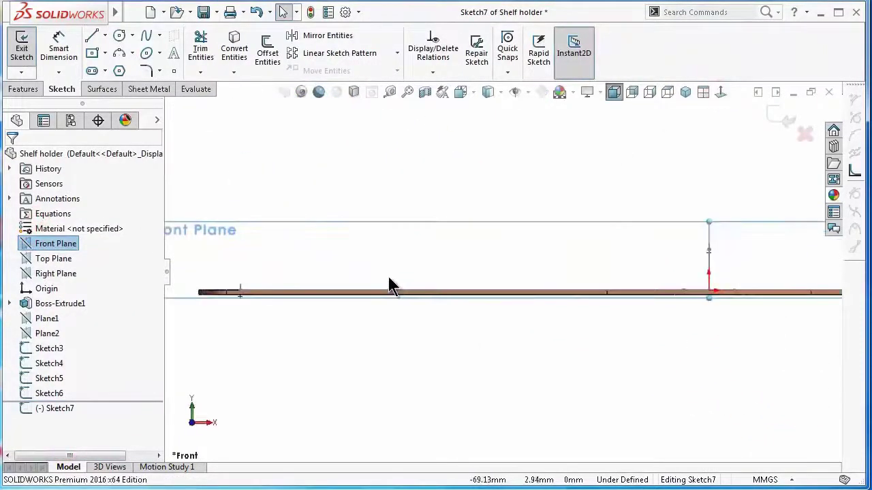
key(l)
scroll(287, 256, down, 5)
click(383, 299)
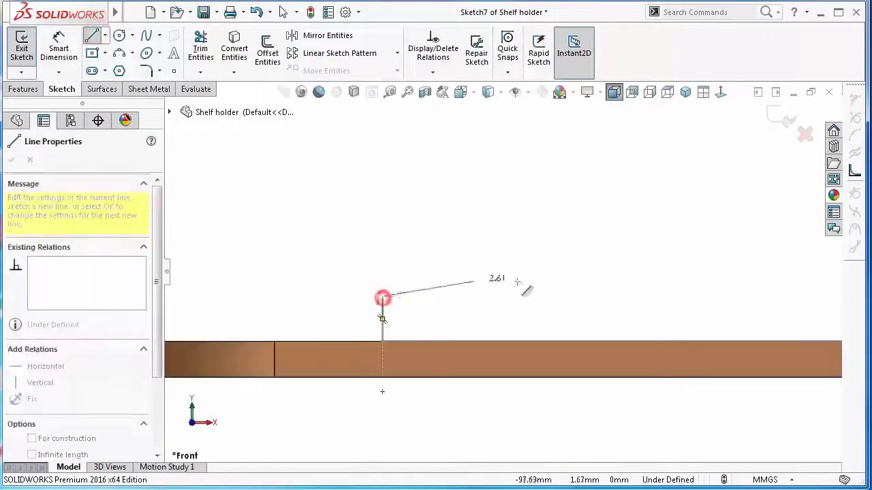
scroll(624, 247, up, 6)
click(730, 222)
Continue with a line from the top of the middle profile to the top of the Plane1 arc profile
scroll(735, 259, up, 2)
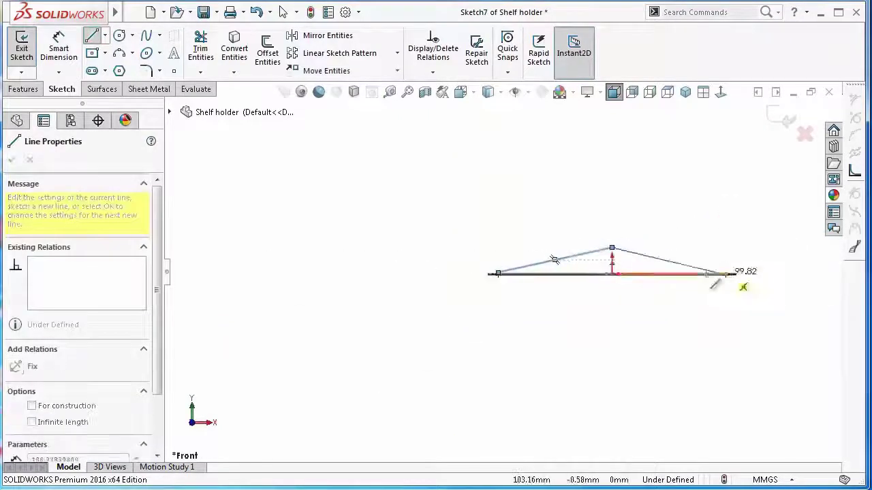
scroll(739, 288, down, 5)
click(757, 278)
key(Escape)
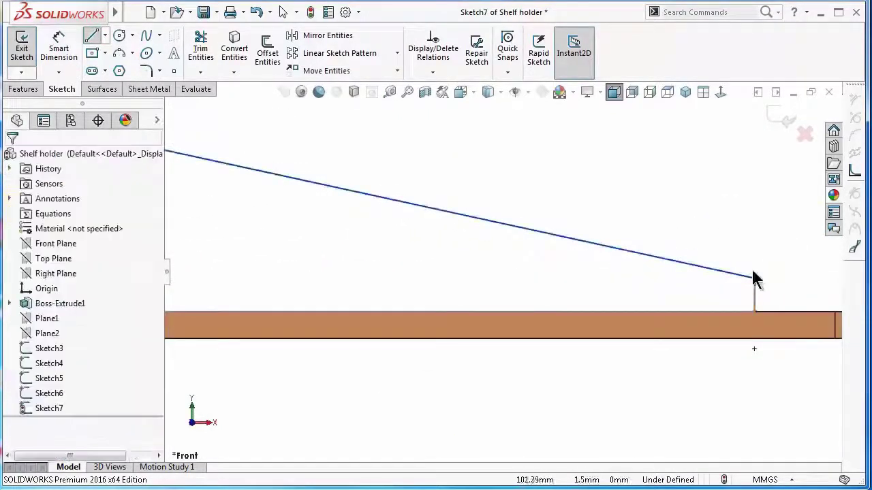
Try to pierce the upper line's end point to the Plane1 profile's base line, and return the point to the arc's top
middle_drag(744, 284, 765, 341)
scroll(805, 253, down, 3)
click(542, 255)
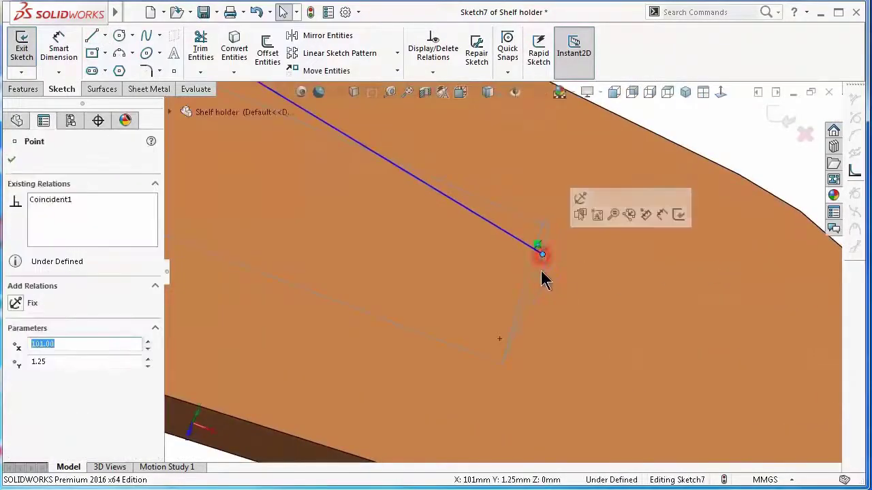
ctrl+click(528, 279)
scroll(534, 265, up, 3)
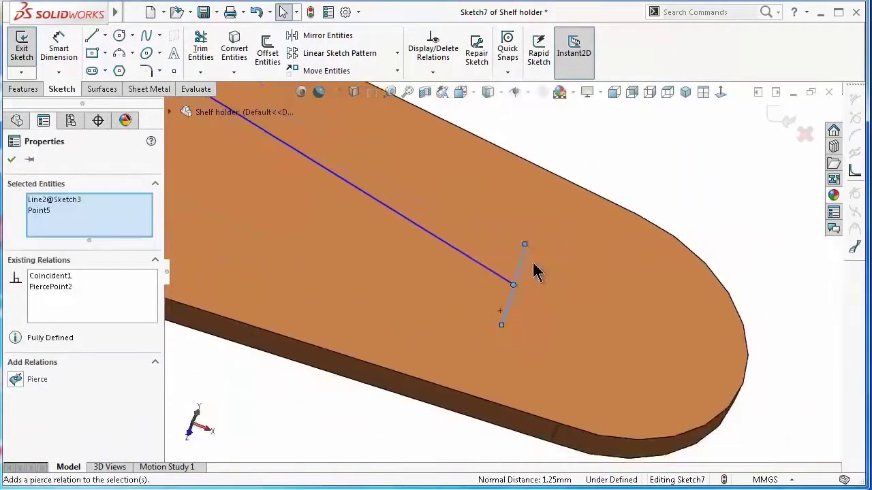
mouse_move(538, 278)
middle_down()
mouse_move(555, 292)
mouse_move(457, 264)
middle_up()
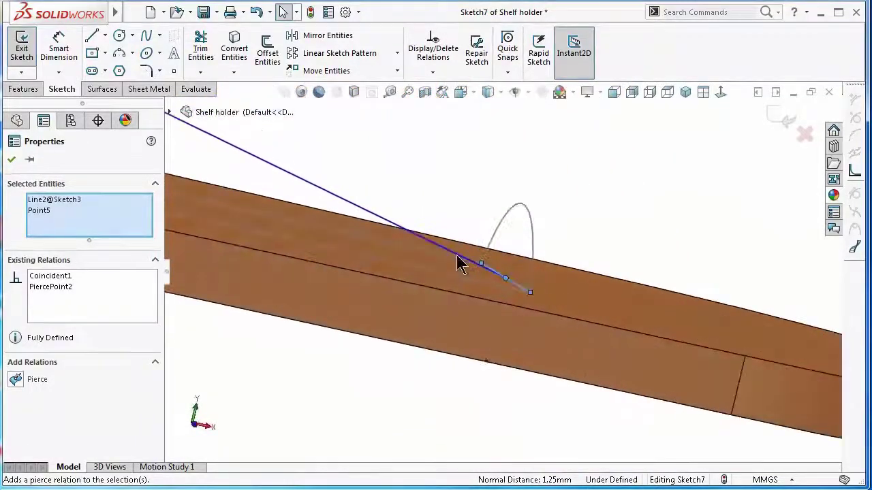
click(495, 276)
key(Escape)
drag(504, 282, 508, 217)
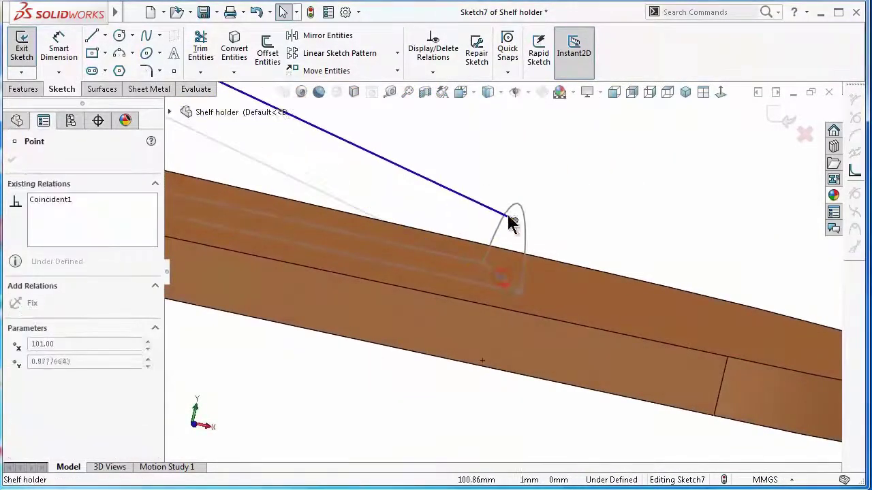
Pierce the upper guide line's end point to the Plane1 arc profile
click(602, 220)
scroll(479, 214, down, 3)
click(475, 208)
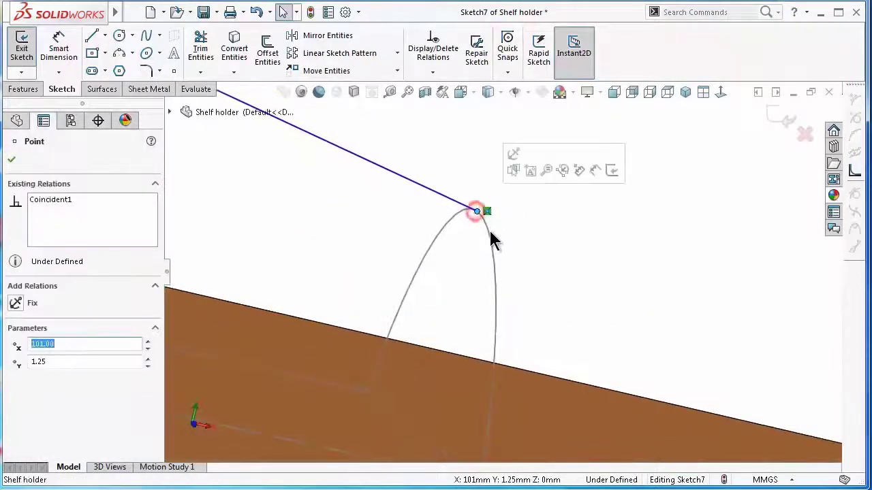
ctrl+click(489, 235)
click(513, 187)
scroll(364, 242, up, 5)
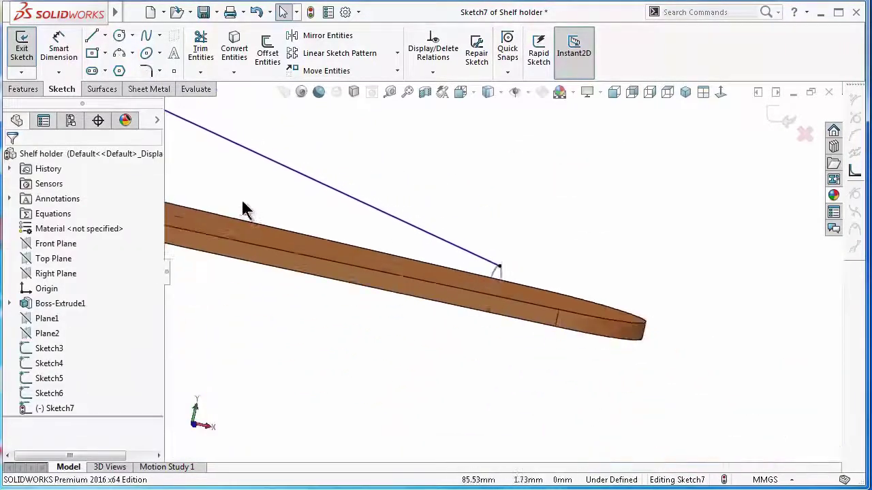
Pierce the upper guide line's other end point to the Plane2 arc profile
scroll(216, 207, down, 8)
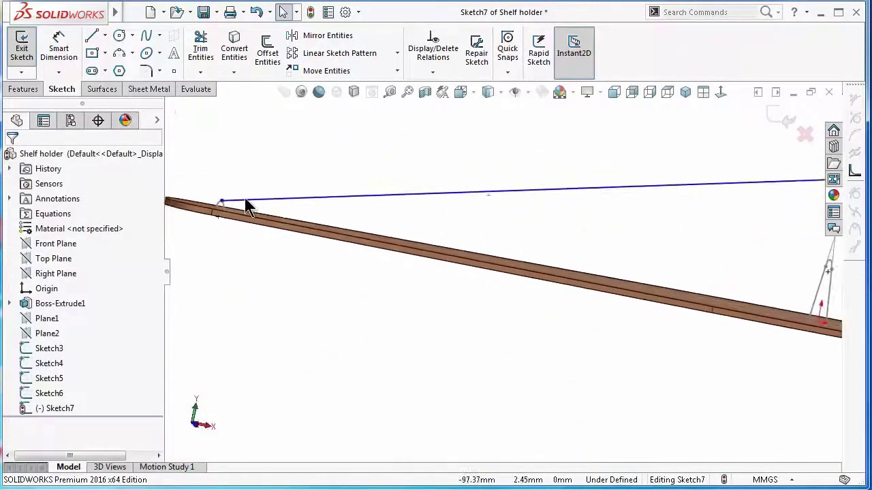
scroll(420, 180, down, 2)
click(423, 172)
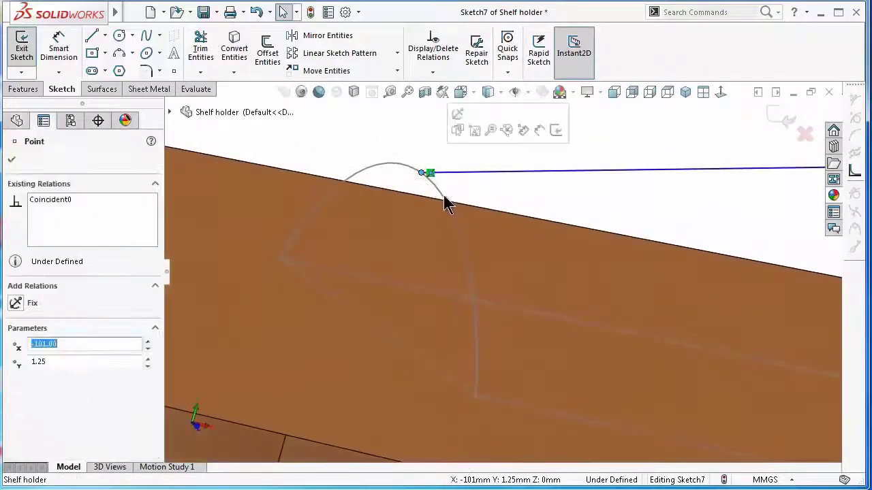
ctrl+click(444, 198)
click(421, 154)
scroll(585, 211, up, 5)
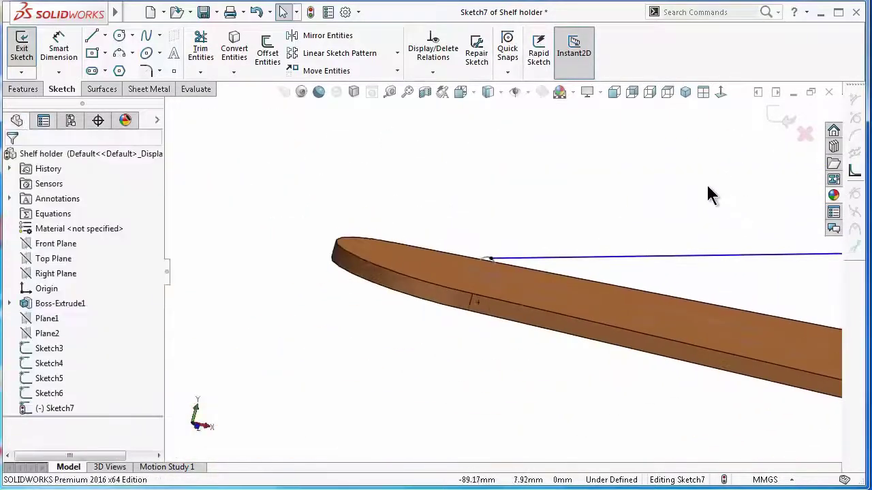
Round the peak corner between the two upper guide lines with a 200 mm sketch fillet
click(721, 93)
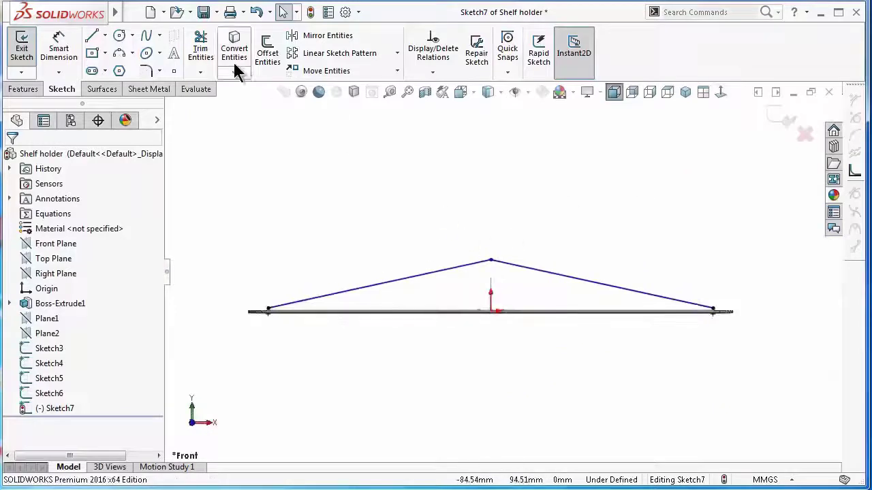
click(151, 70)
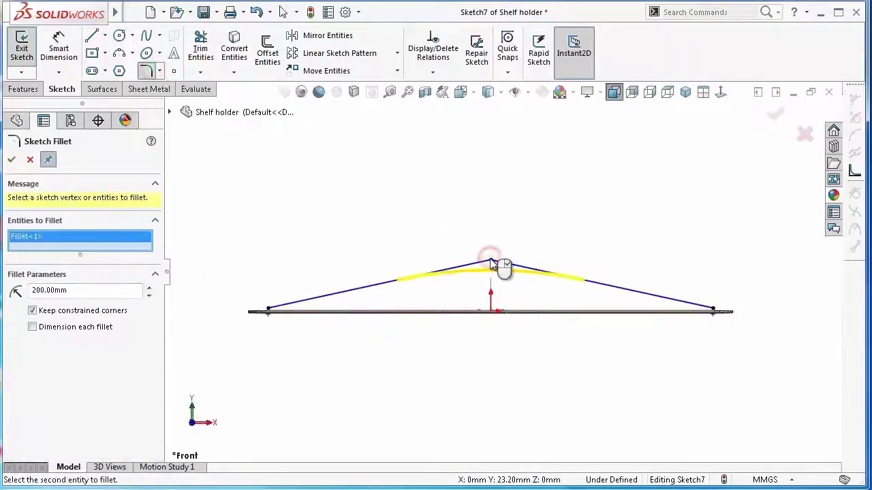
scroll(492, 265, down, 10)
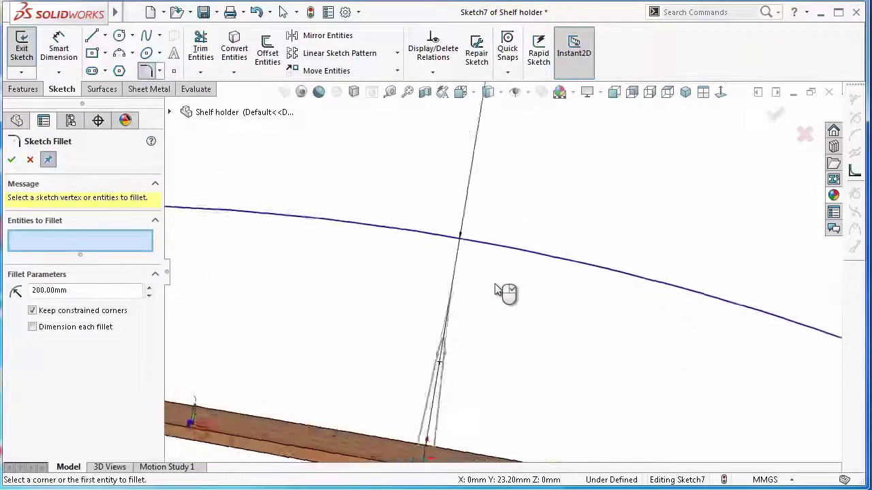
key(Escape)
Draw a vertical centerline from the origin up to the top of the middle profile's arc
scroll(507, 247, up, 2)
click(104, 36)
click(136, 69)
scroll(500, 369, down, 3)
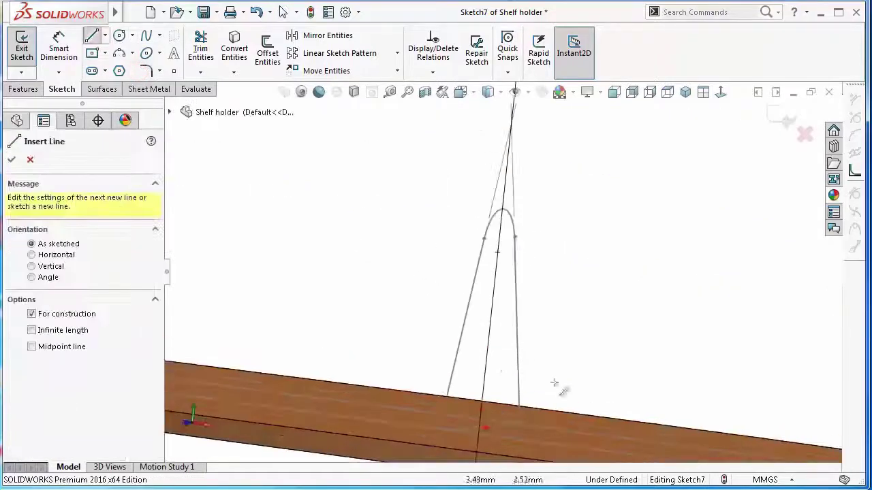
click(481, 426)
scroll(504, 259, down, 3)
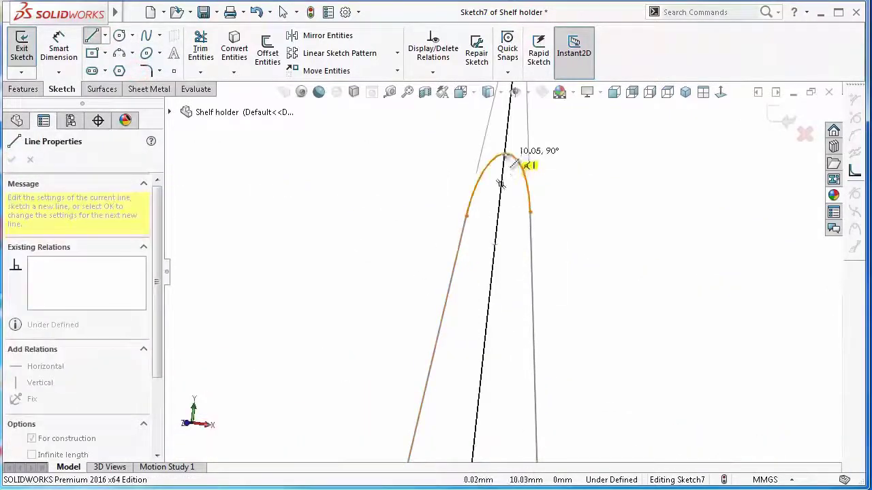
click(506, 155)
key(Escape)
key(Escape)
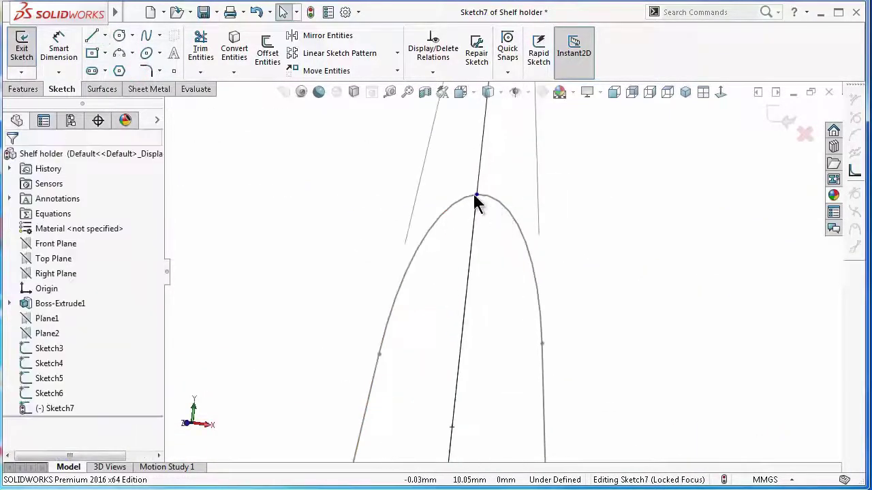
Pierce the centerline's upper end point to the middle profile's arc
click(476, 196)
ctrl+click(465, 202)
click(534, 141)
click(569, 247)
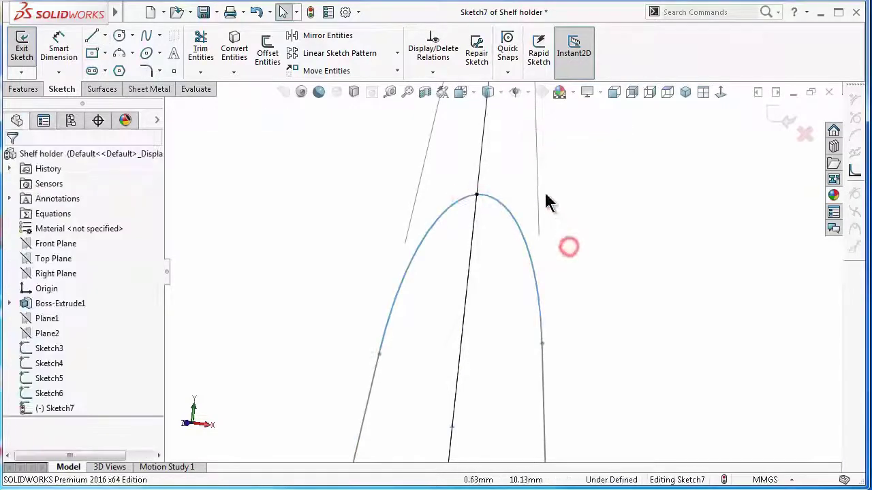
Make the guide curve's fillet arc coincident with the centerline's upper end point
scroll(542, 180, up, 6)
click(536, 133)
scroll(511, 217, down, 4)
ctrl+click(479, 339)
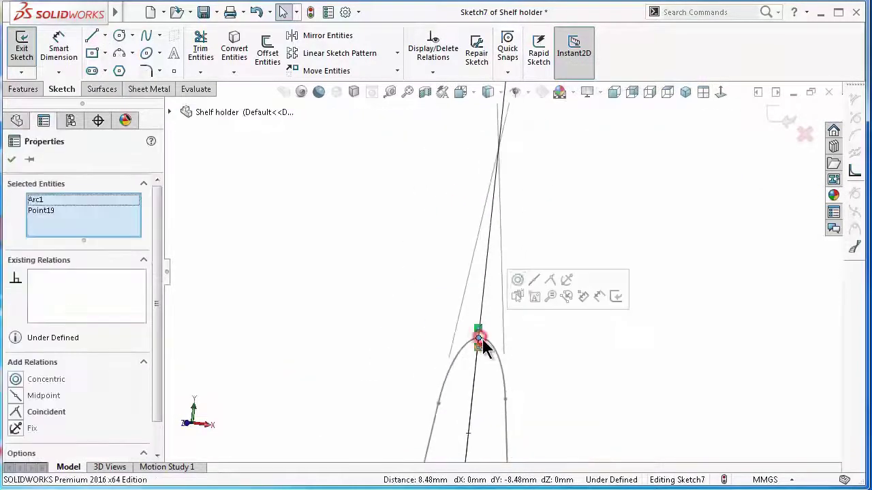
click(422, 243)
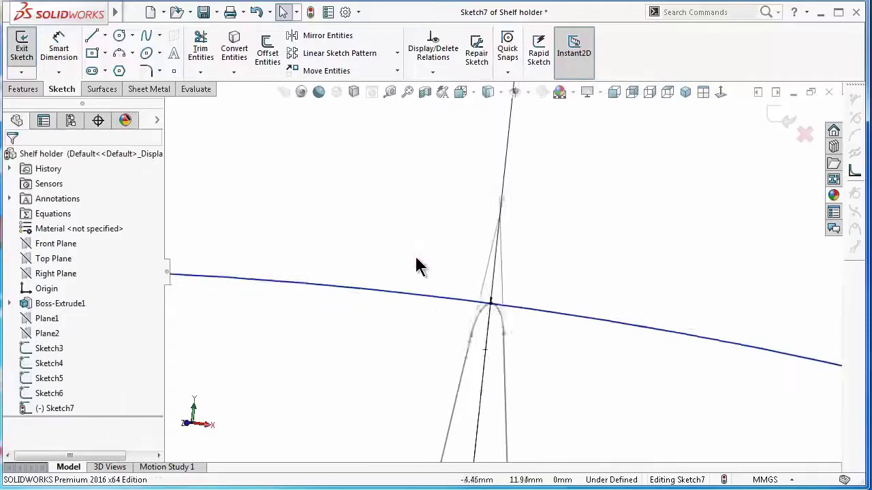
Fully define the upper guide curve sketch with the Fully Define Sketch command and finish the sketch
key(ctrl+1)
click(433, 72)
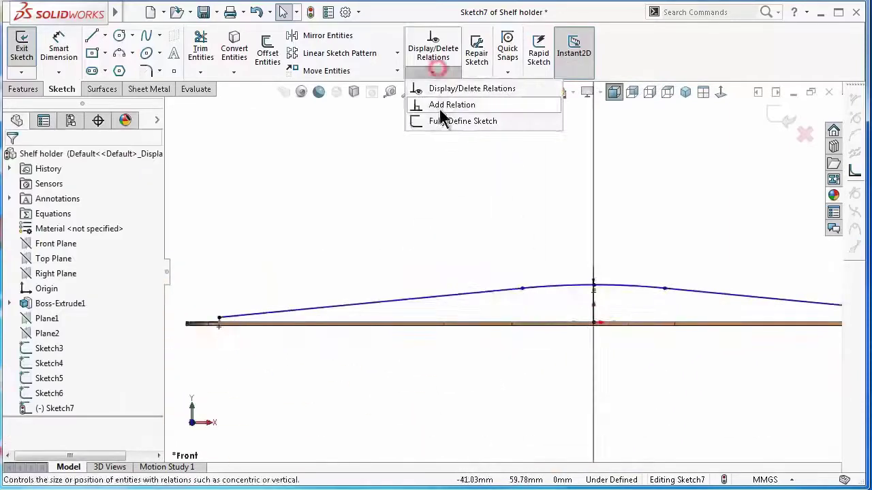
click(444, 121)
click(778, 113)
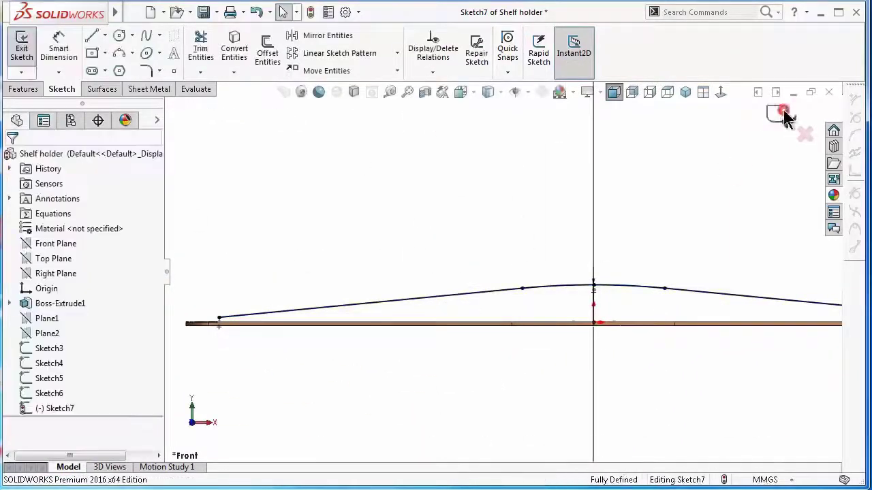
key(f)
middle_drag(596, 263, 680, 363)
click(24, 89)
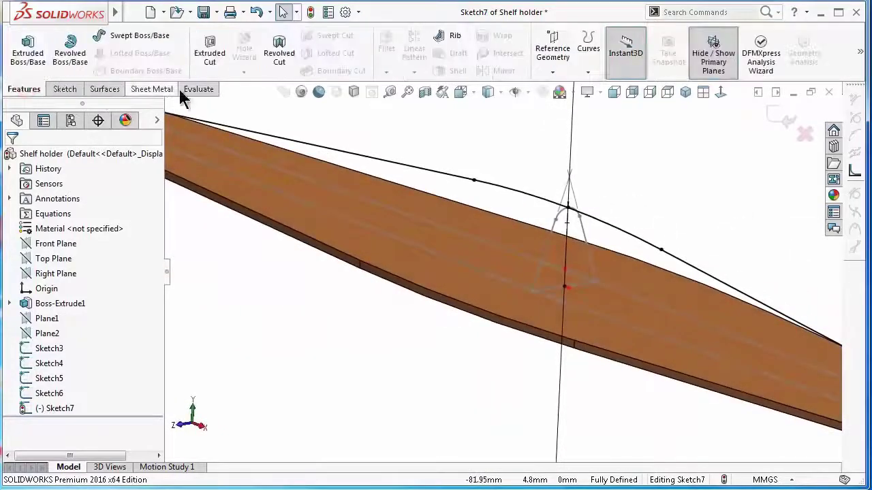
click(785, 120)
Start a Lofted Boss/Base through the Plane2 arc profile, the middle profile and the Plane1 arc profile
click(120, 55)
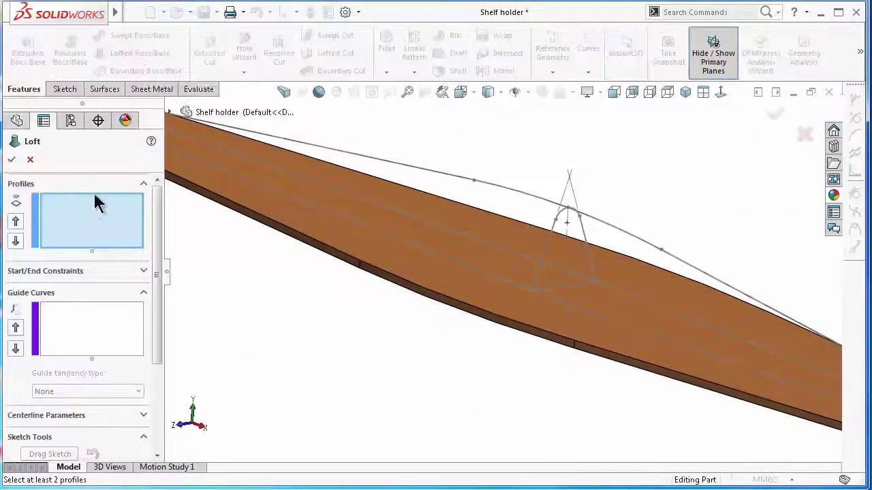
middle_drag(230, 181, 393, 221)
mouse_move(462, 279)
middle_down()
mouse_move(561, 380)
mouse_move(778, 405)
mouse_move(723, 321)
middle_up()
click(724, 318)
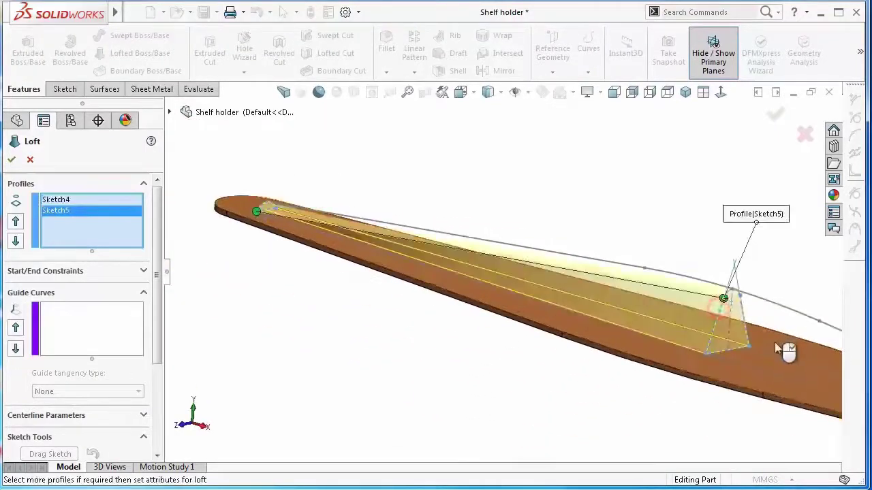
mouse_move(788, 350)
middle_down()
mouse_move(745, 356)
mouse_move(654, 290)
mouse_move(320, 203)
mouse_move(590, 306)
middle_up()
click(637, 289)
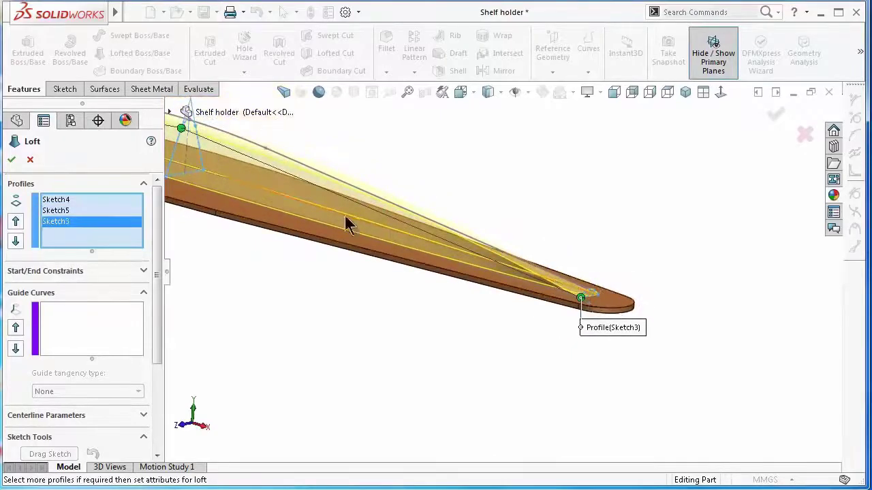
Add the upper curve and the base curve on the front side as guide curves, selecting the base curve as an open group
click(93, 302)
scroll(302, 185, down, 3)
click(302, 178)
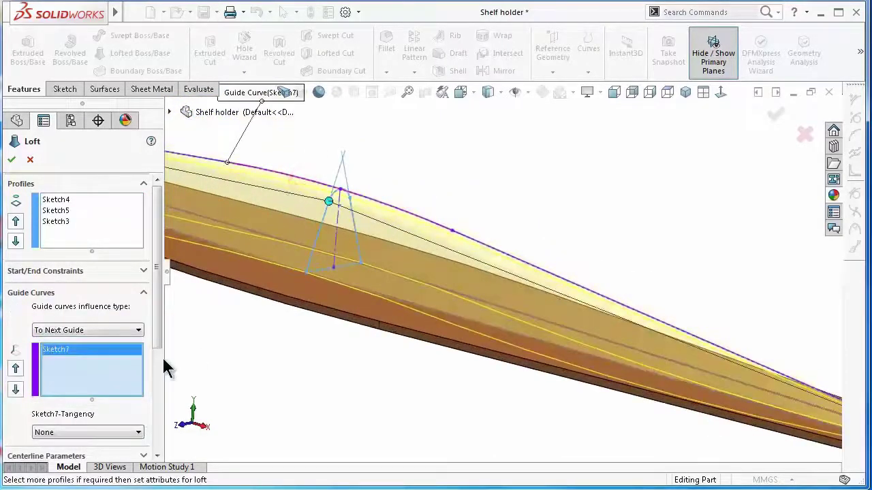
click(129, 385)
click(559, 123)
middle_drag(472, 331, 416, 380)
click(417, 380)
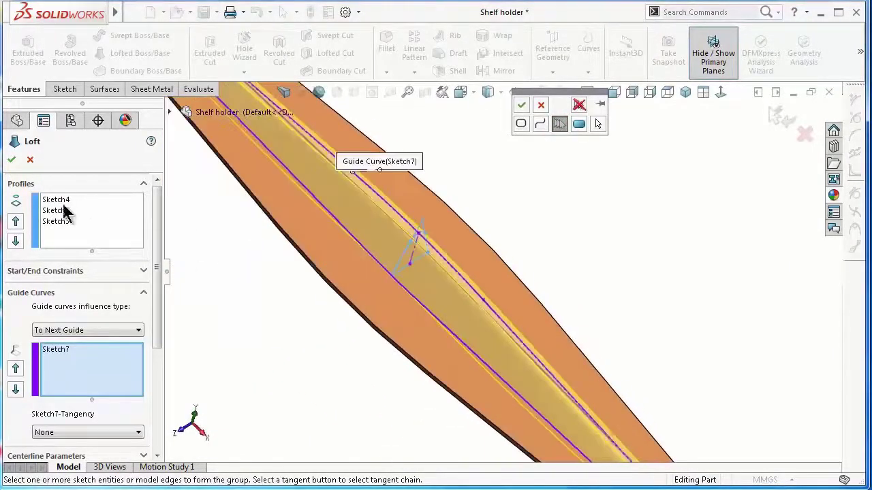
click(522, 105)
Add the base curve on the rear side as a third guide curve, selected as its own open group
middle_drag(518, 239, 505, 270)
right_click(99, 382)
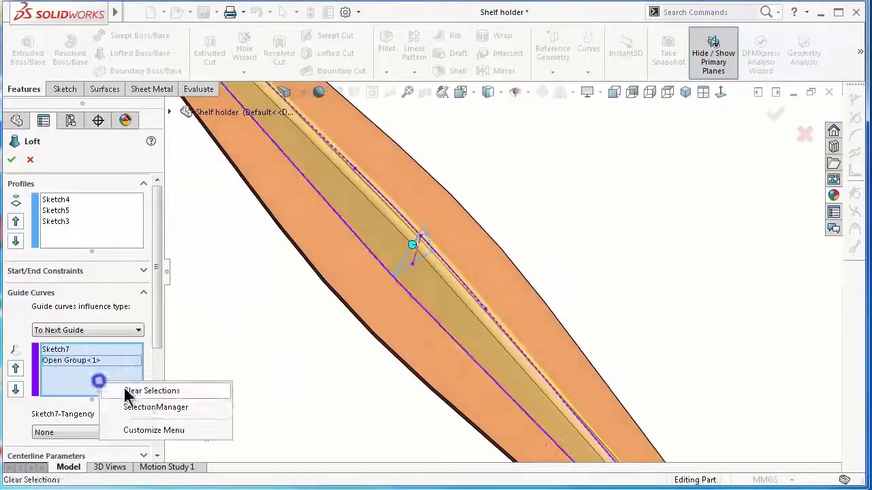
click(144, 404)
middle_drag(475, 361, 493, 341)
scroll(498, 324, down, 6)
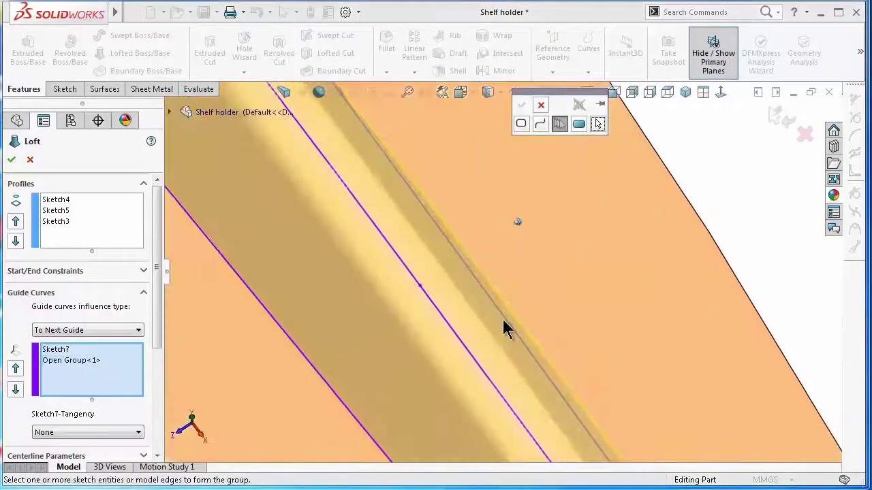
click(504, 319)
scroll(410, 148, down, 4)
middle_drag(412, 155, 477, 237)
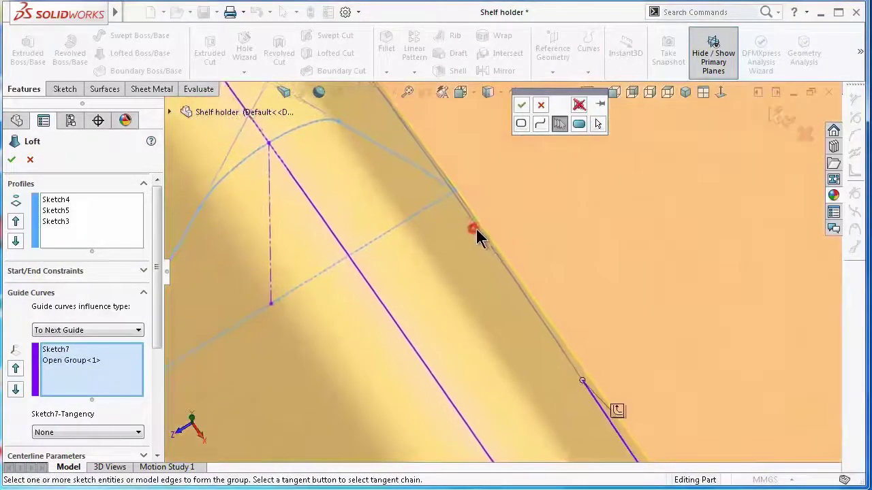
middle_drag(478, 207, 436, 180)
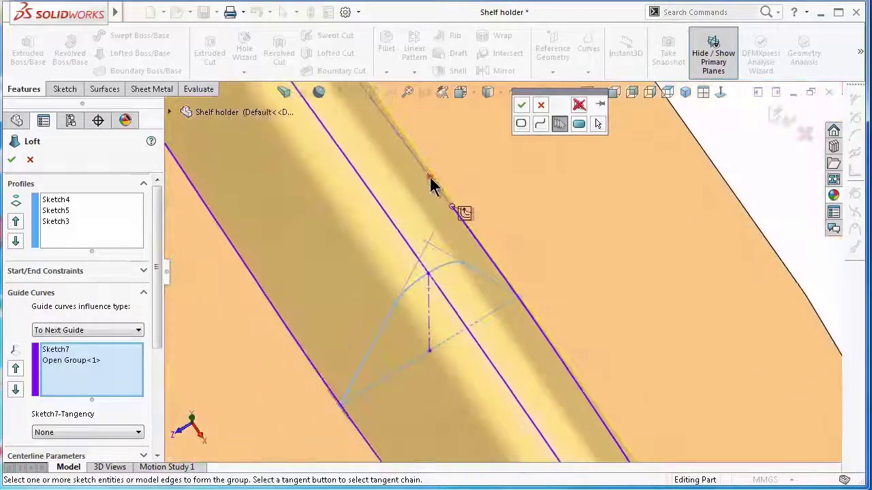
right_click(430, 177)
Examine the loft preview and its three guide curves from the end and along both sides
key(Up)
key(Up)
key(Up)
key(Up)
key(Up)
key(Up)
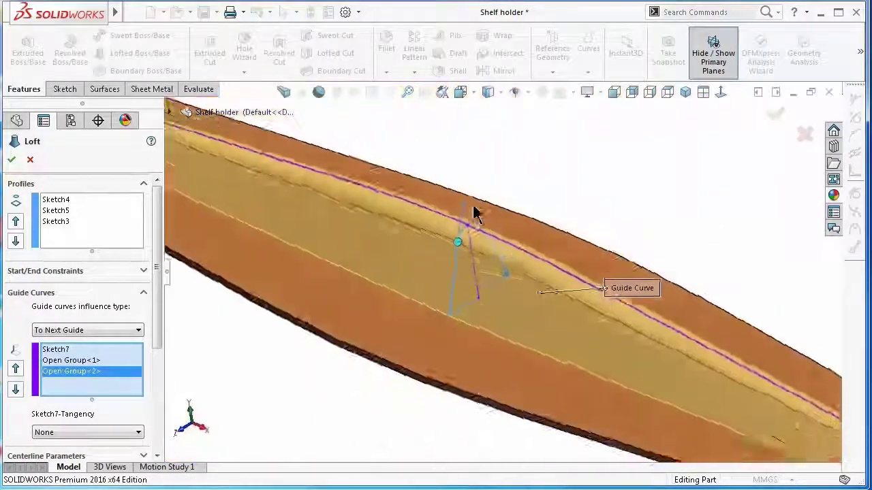
key(ctrl+4)
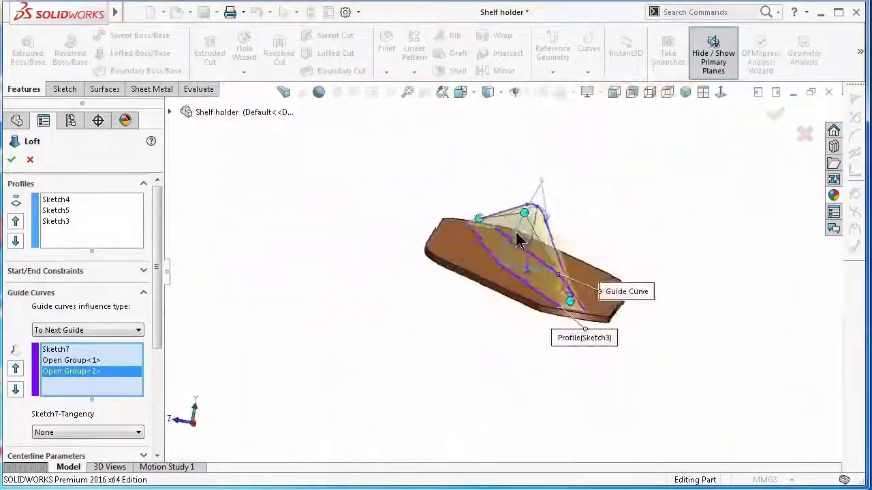
scroll(662, 266, down, 8)
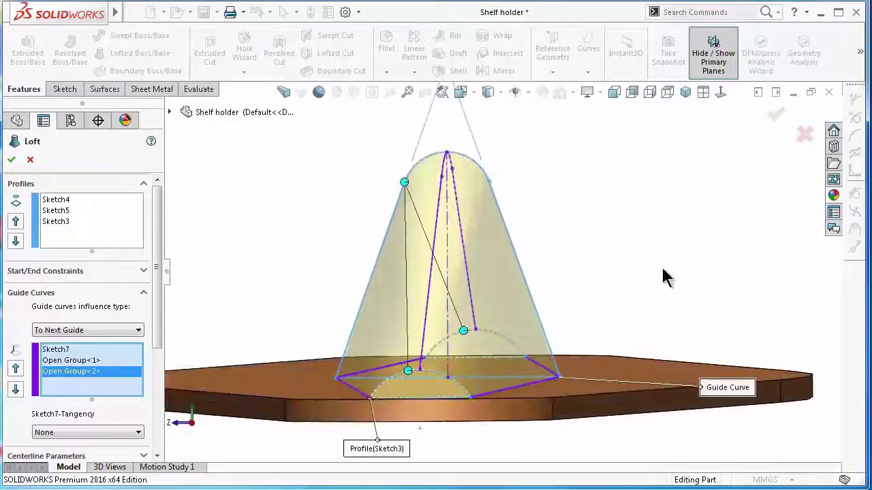
key(Left)
key(Left)
key(Left)
key(Left)
key(Left)
key(Left)
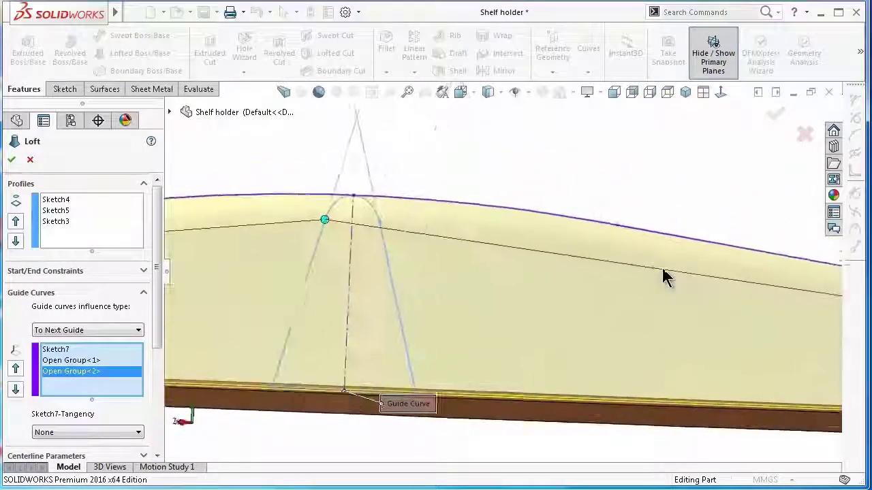
key(Left)
key(Left)
key(Left)
key(Left)
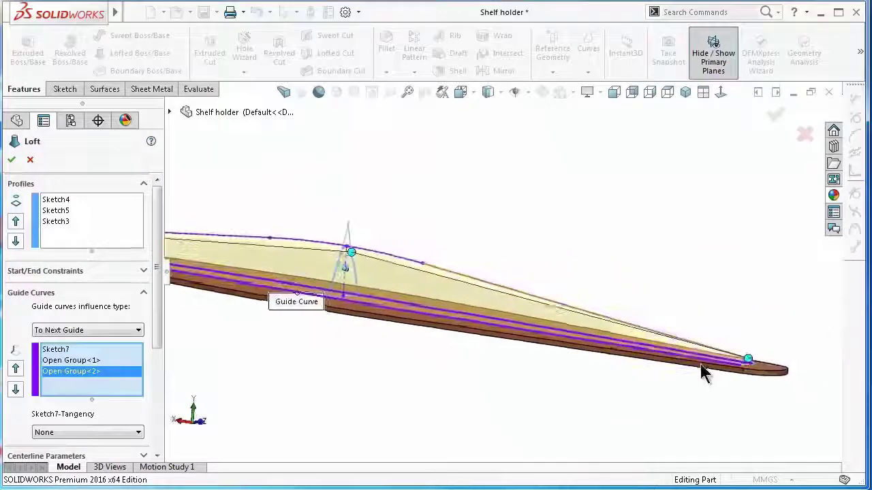
Create the loft with its three guide curves and save the part
key(Return)
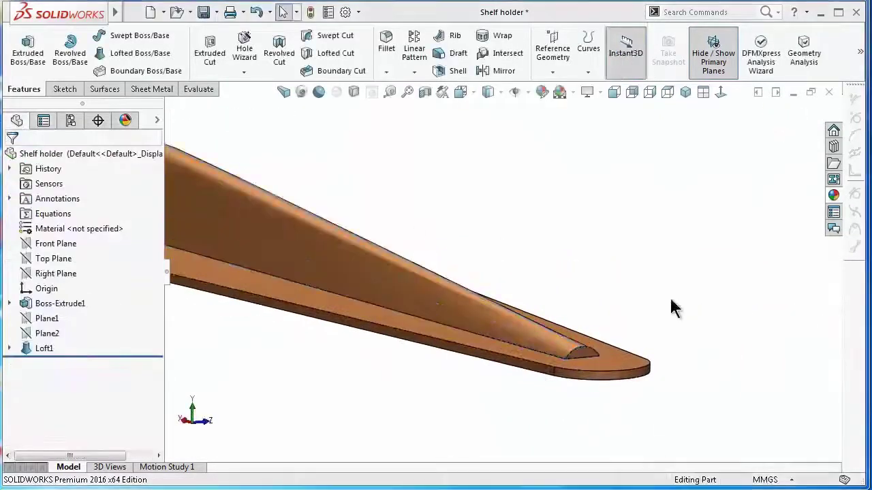
scroll(670, 292, down, 4)
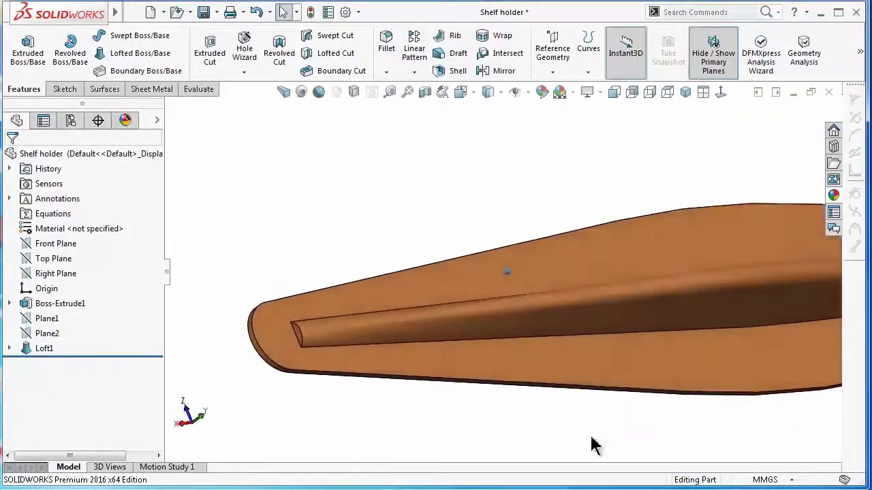
key(ctrl+s)
Show the base plate's profile sketch in the model
click(65, 318)
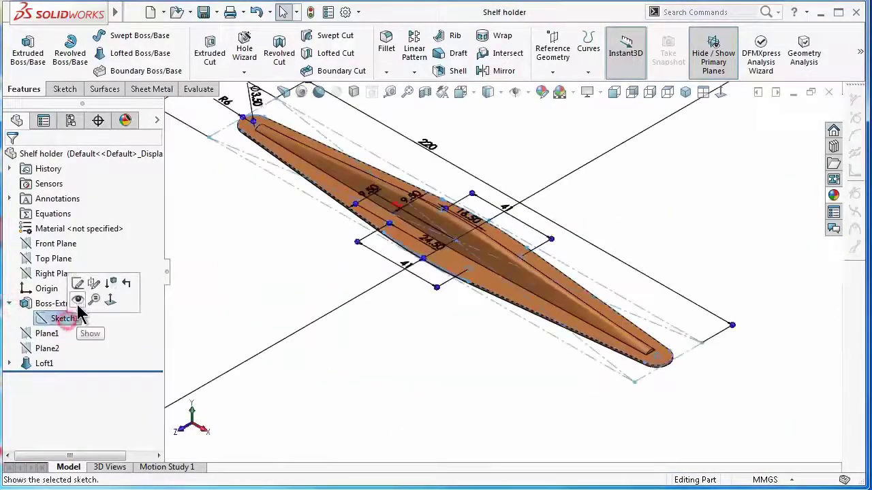
click(77, 285)
scroll(334, 132, down, 6)
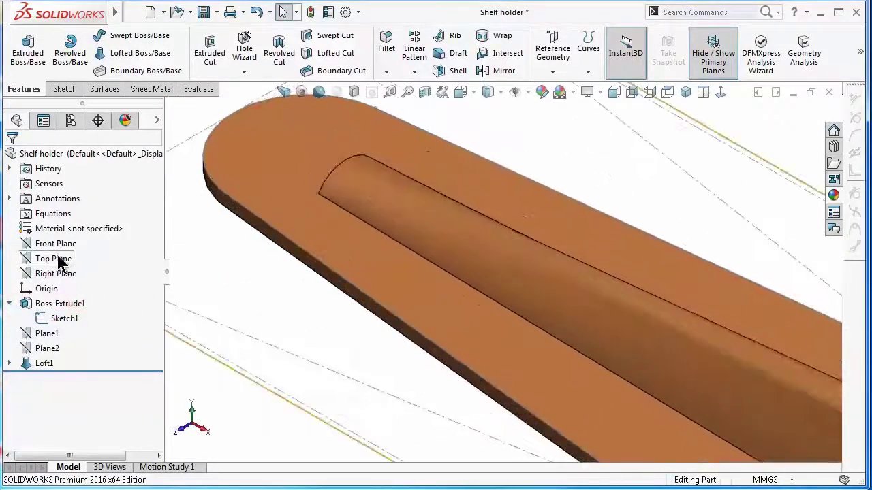
Start a sketch on the Front Plane and draw a vertical centerline up from the center of the plate's end construction circle
click(71, 227)
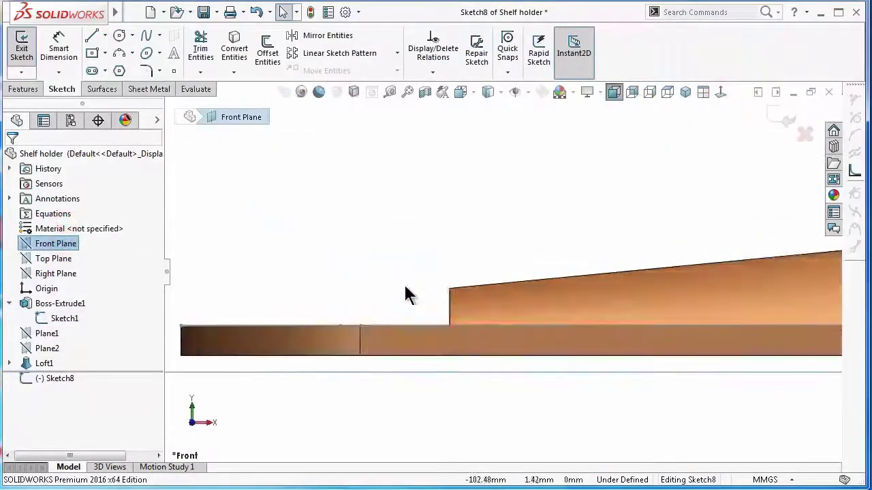
middle_drag(405, 293, 399, 302)
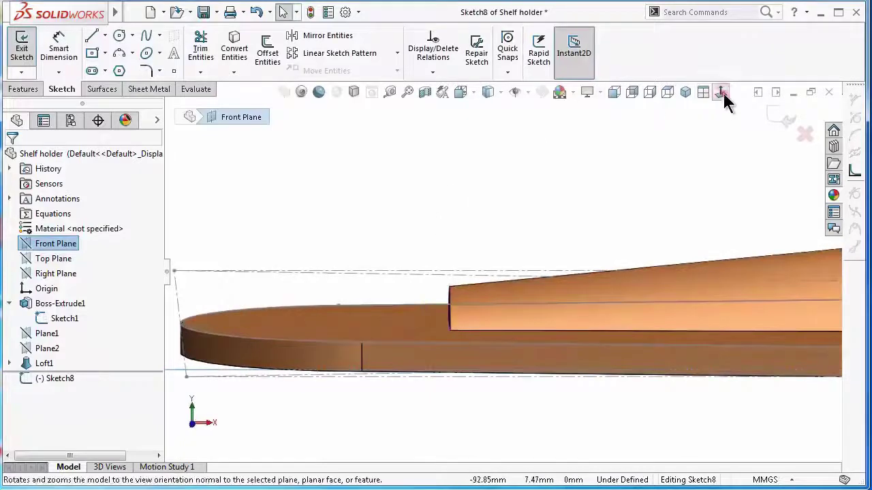
click(722, 93)
click(496, 168)
scroll(382, 284, down, 5)
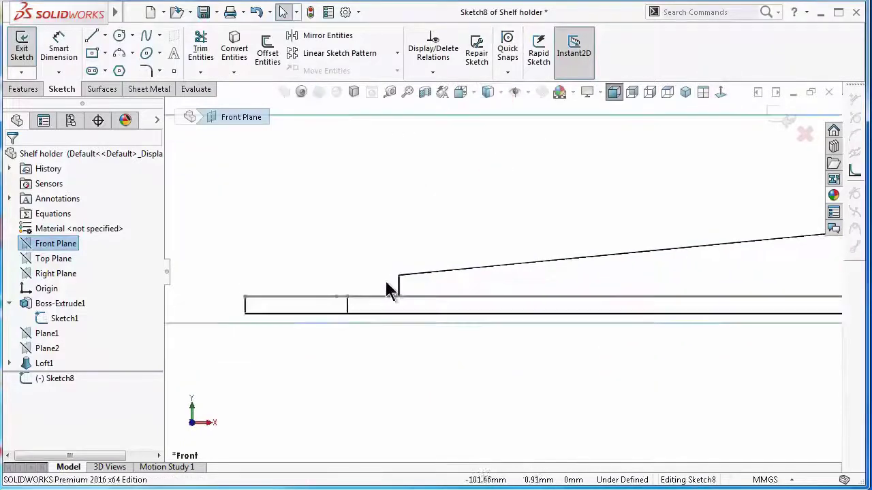
mouse_move(381, 284)
middle_down()
mouse_move(372, 279)
mouse_move(371, 293)
mouse_move(385, 282)
mouse_move(399, 286)
mouse_move(395, 277)
middle_up()
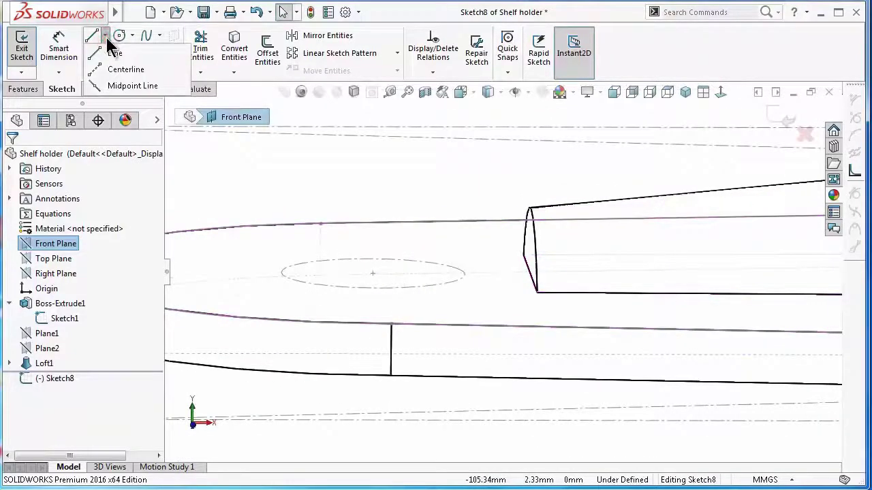
click(124, 71)
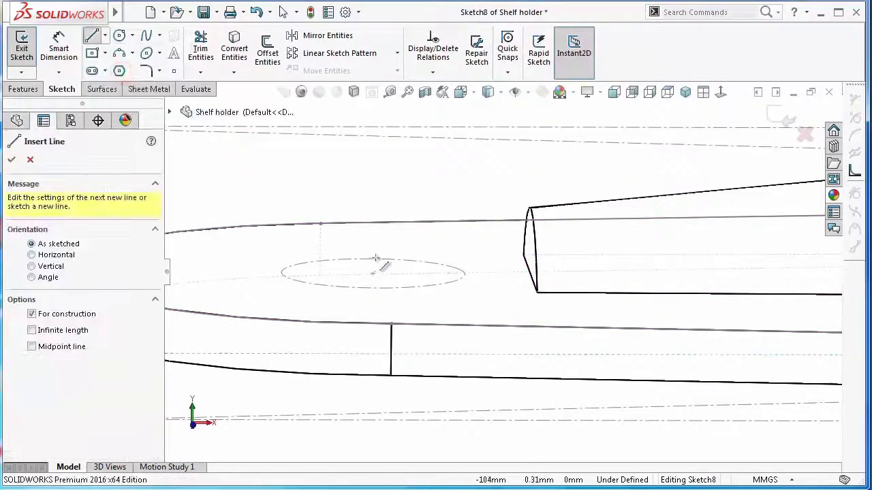
click(373, 273)
click(375, 165)
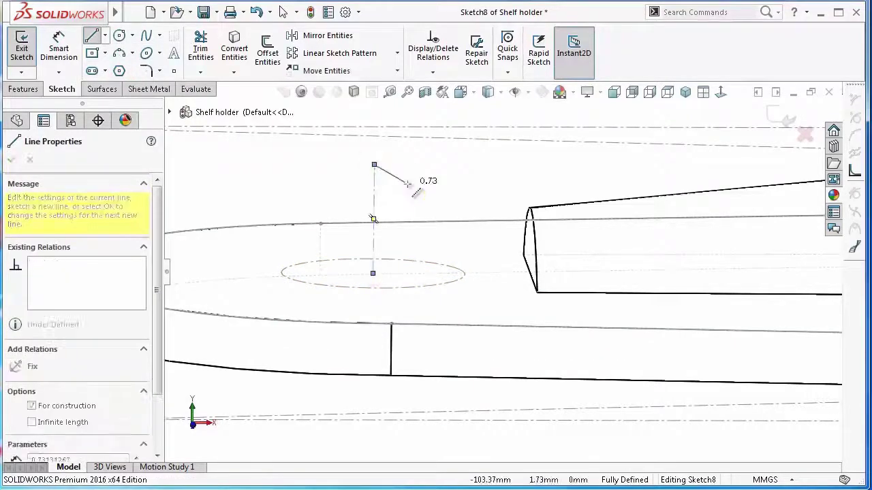
key(Escape)
Sketch a three-point arc about 1.8 mm wide across the rib's end, with both endpoints on the plate's upper surface line
click(123, 56)
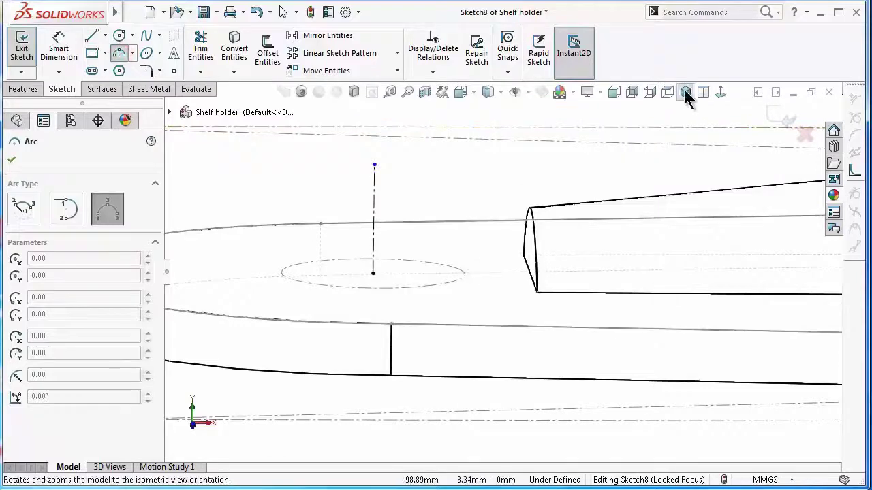
click(720, 92)
scroll(450, 281, down, 5)
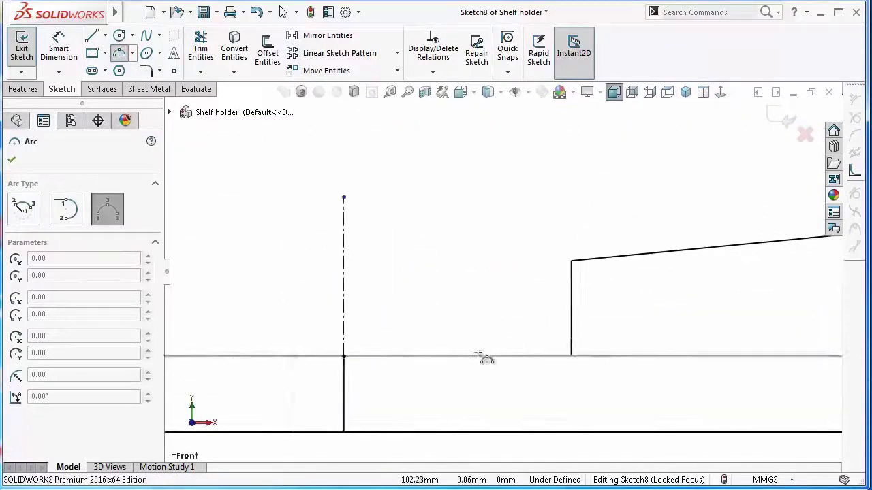
click(476, 355)
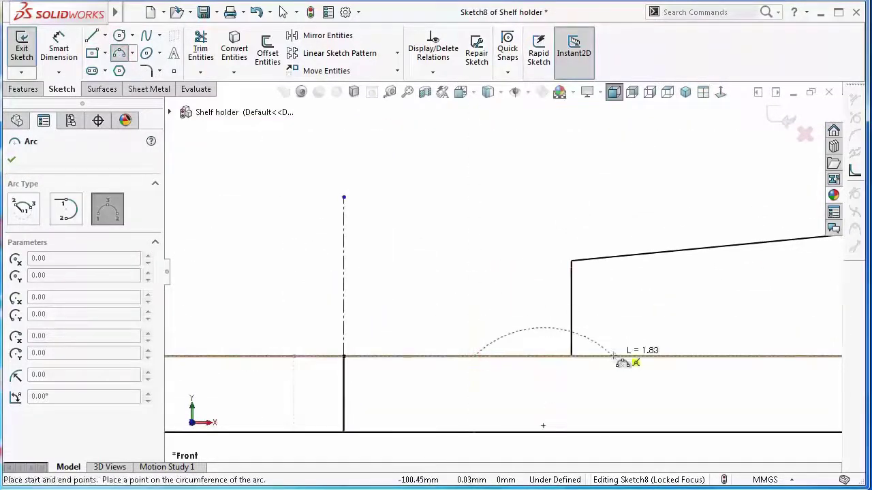
click(564, 290)
Dimension the arc's radius as 1 mm
right_drag(481, 278, 477, 262)
click(539, 296)
click(493, 269)
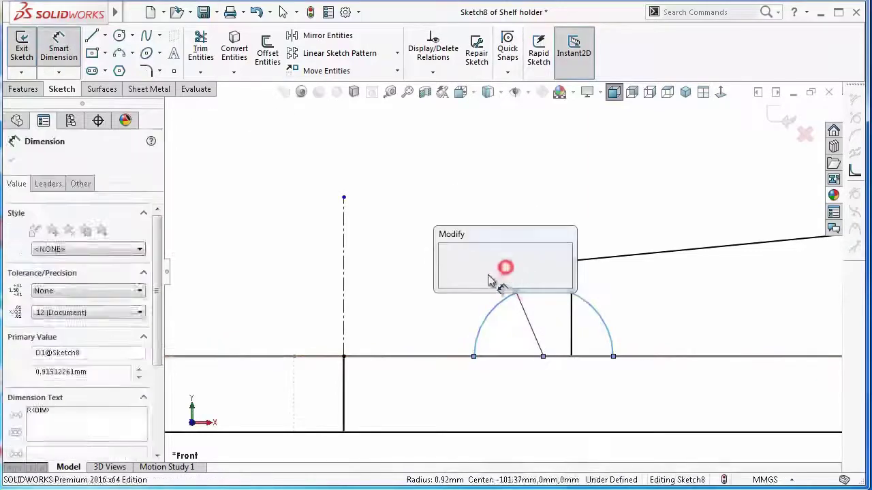
text(1)
key(Return)
key(Escape)
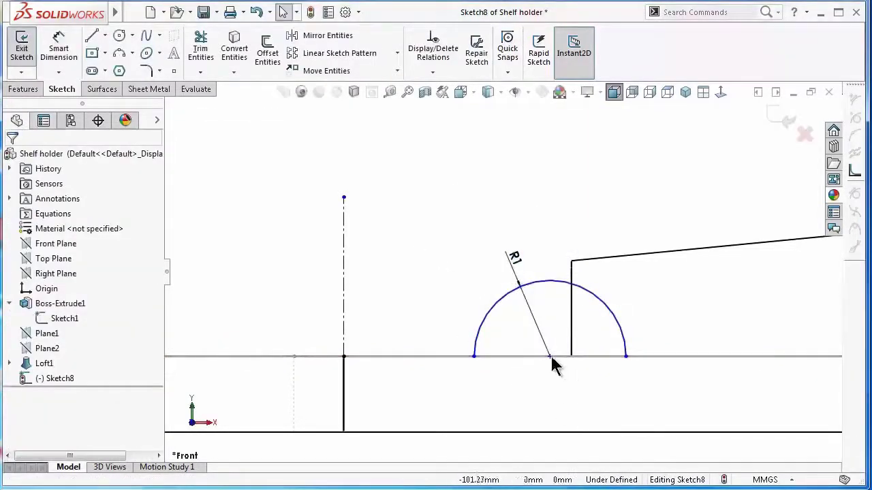
Constrain the arc's center to lie on the vertical end edge of the rib
click(549, 355)
ctrl+click(570, 335)
click(624, 281)
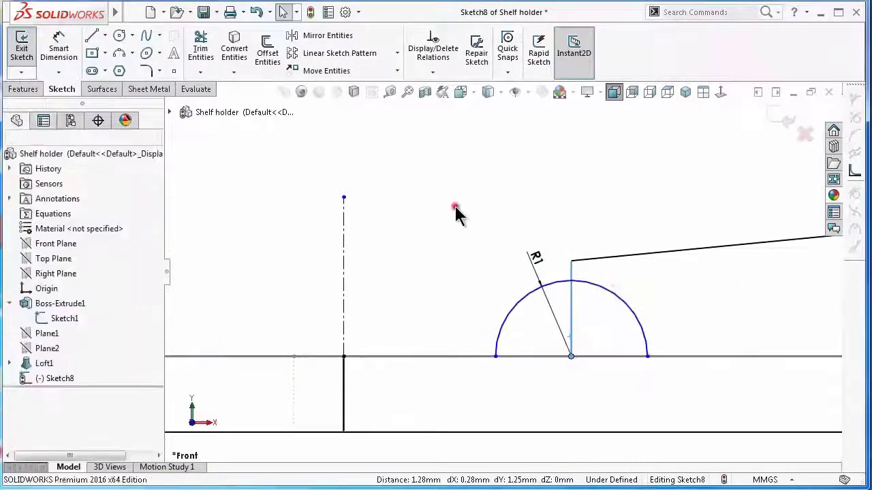
Close the arc with a straight line between its two endpoints
scroll(584, 368, down, 3)
middle_drag(400, 274, 399, 279)
click(414, 304)
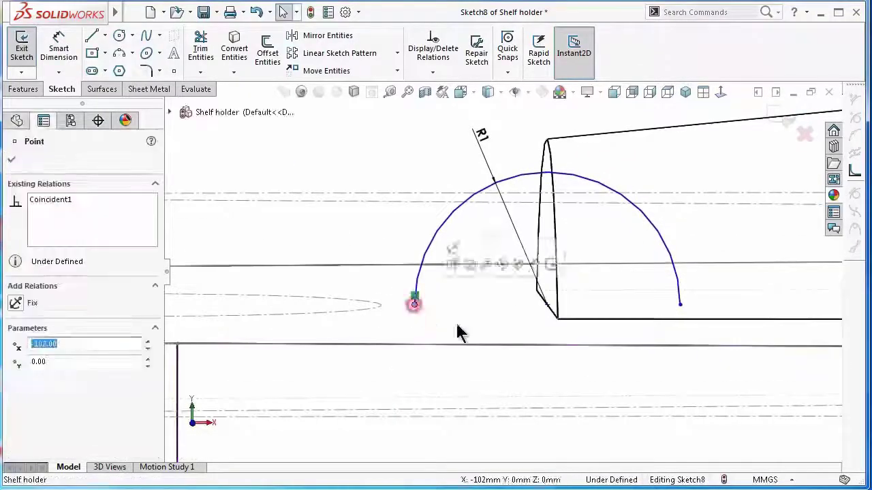
ctrl+click(457, 325)
click(361, 213)
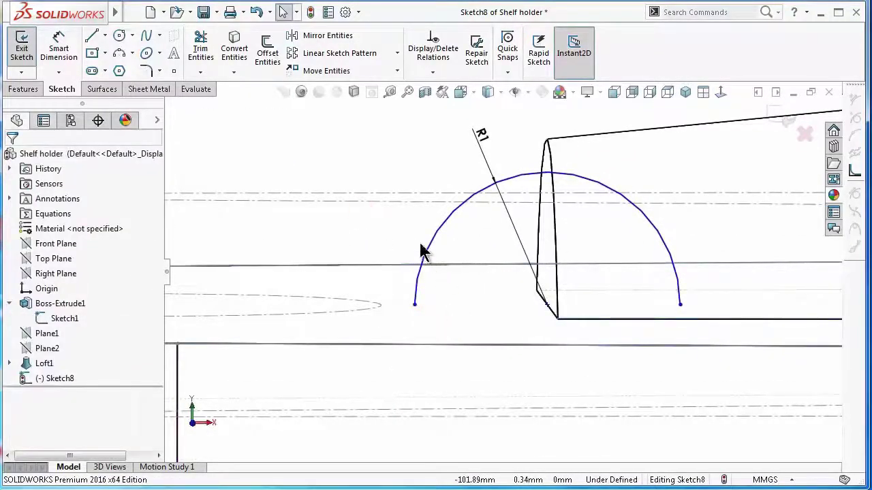
click(104, 35)
click(115, 52)
drag(415, 306, 680, 304)
key(Escape)
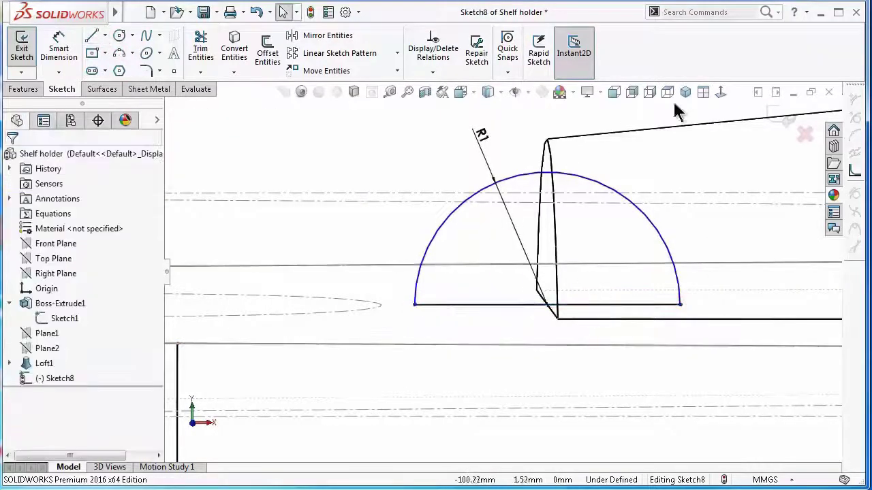
Fully define all entities in the sketch with automatically calculated relations and dimensions
click(720, 91)
scroll(370, 281, down, 10)
middle_drag(484, 293, 501, 304)
click(428, 71)
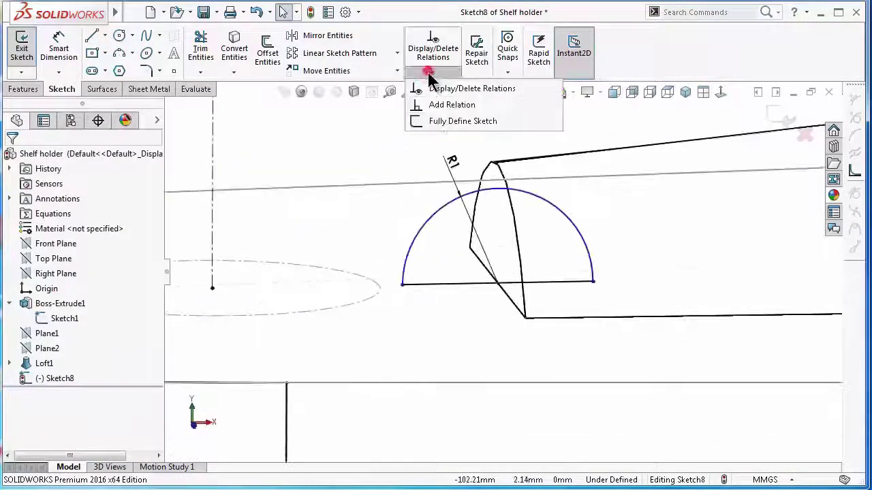
click(450, 121)
click(80, 232)
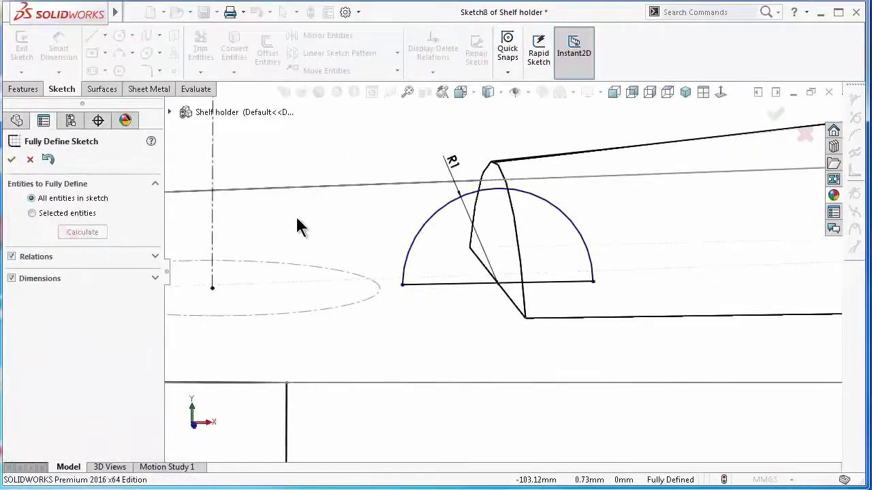
click(769, 117)
Revolve the closed half-circle 360 degrees around the centerline, merging the ring with the plate
mouse_move(359, 156)
middle_down()
mouse_move(432, 175)
mouse_move(429, 198)
middle_up()
click(21, 90)
click(71, 52)
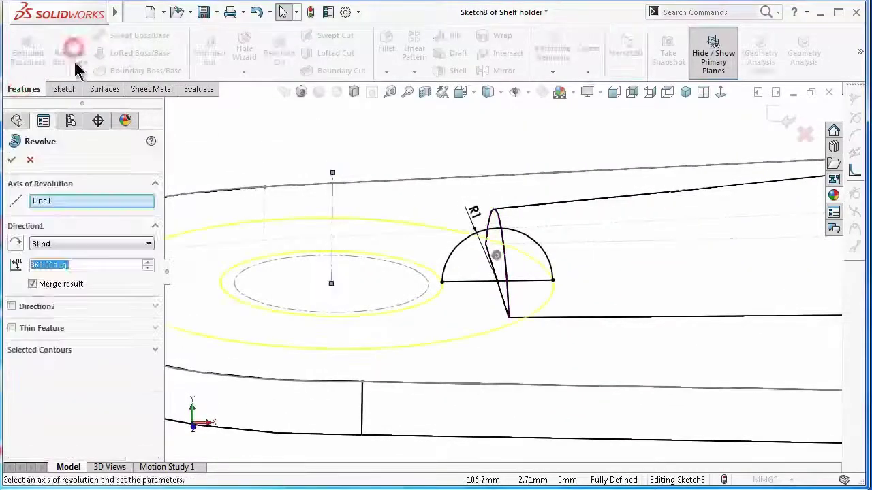
click(12, 159)
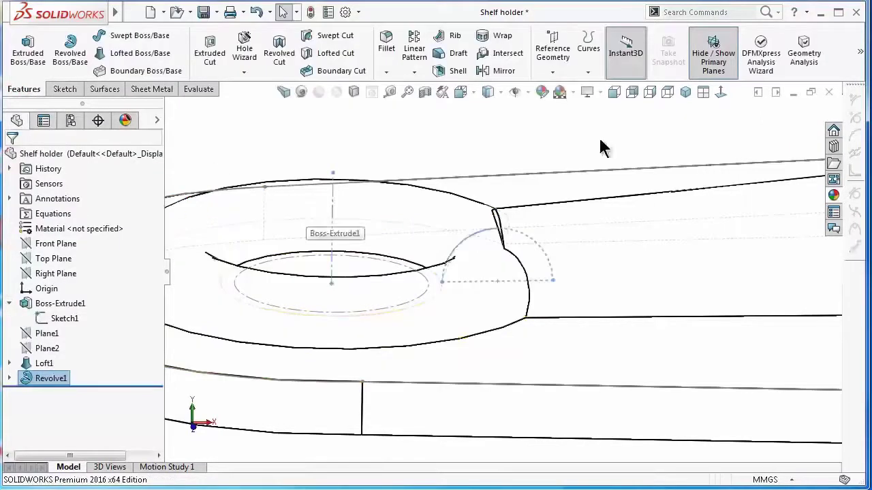
click(490, 131)
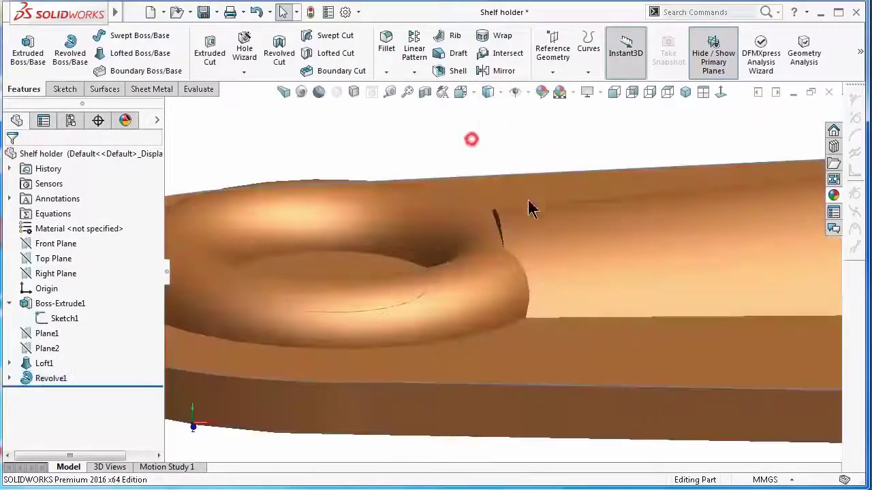
mouse_move(518, 156)
middle_down()
mouse_move(531, 187)
mouse_move(594, 234)
mouse_move(592, 399)
middle_up()
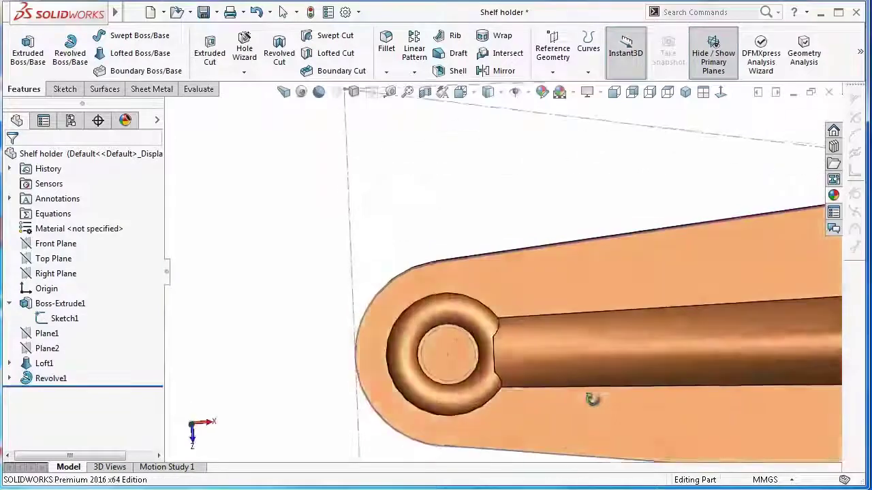
Mirror the revolved ring about the Right Plane onto the opposite end of the plate
middle_drag(570, 257, 544, 150)
scroll(549, 223, up, 5)
click(57, 273)
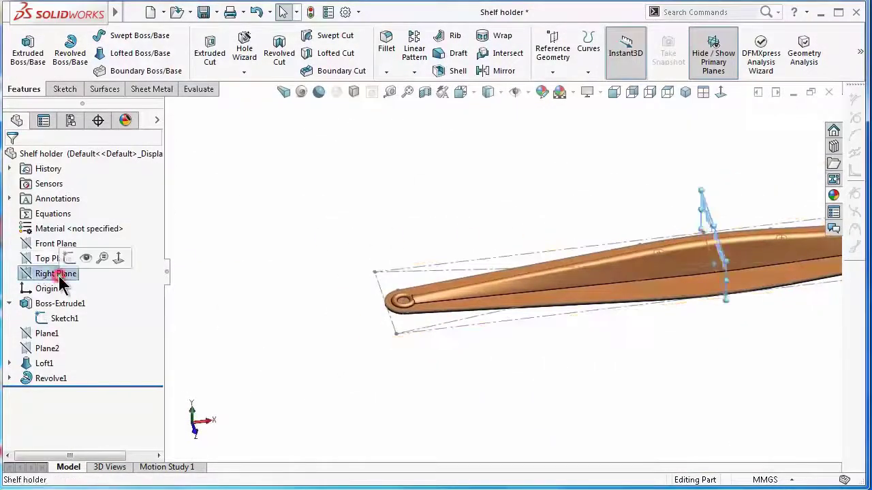
click(495, 71)
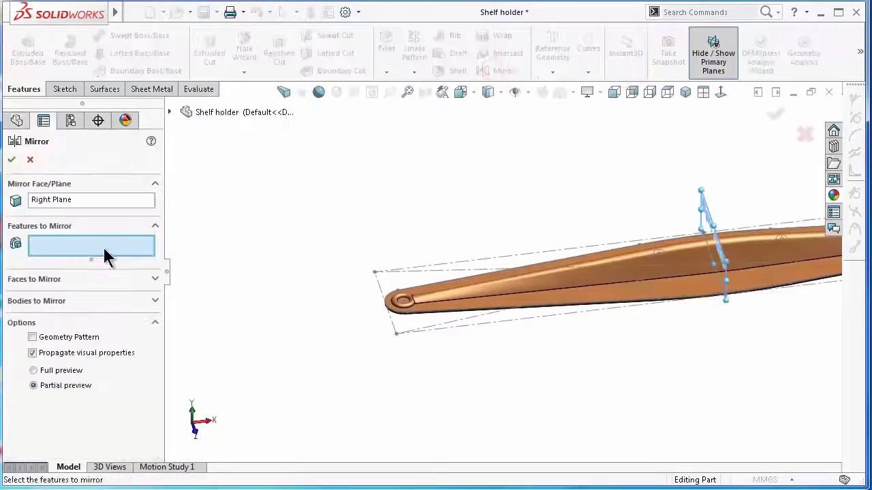
scroll(423, 278, down, 5)
click(224, 354)
scroll(497, 292, up, 5)
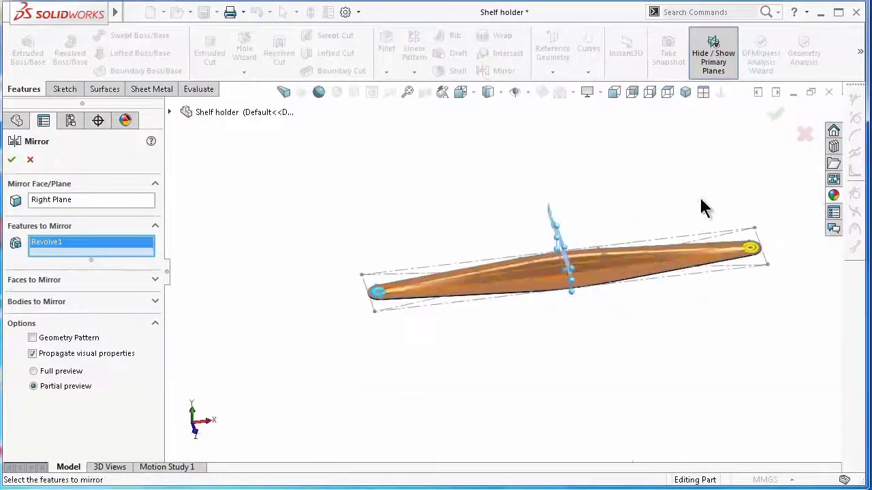
click(776, 115)
Roll the feature history back to just before the mirror
middle_drag(671, 211, 705, 254)
scroll(705, 254, down, 3)
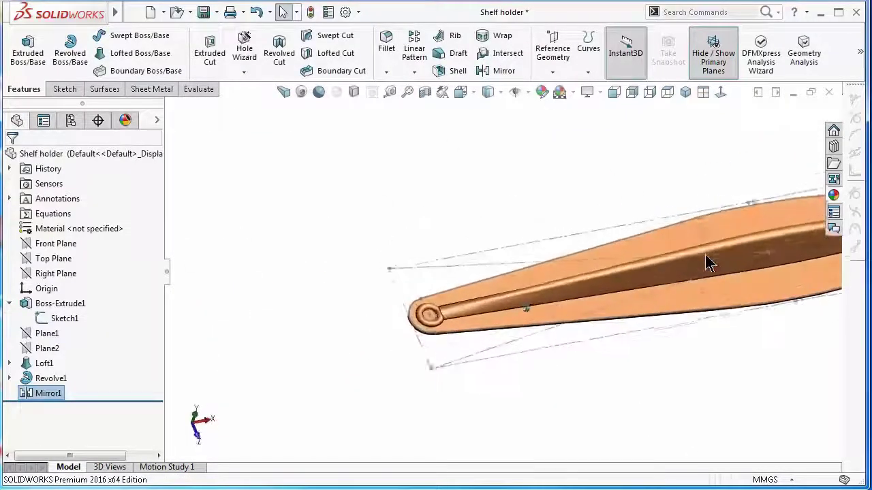
scroll(707, 261, down, 2)
drag(128, 399, 129, 386)
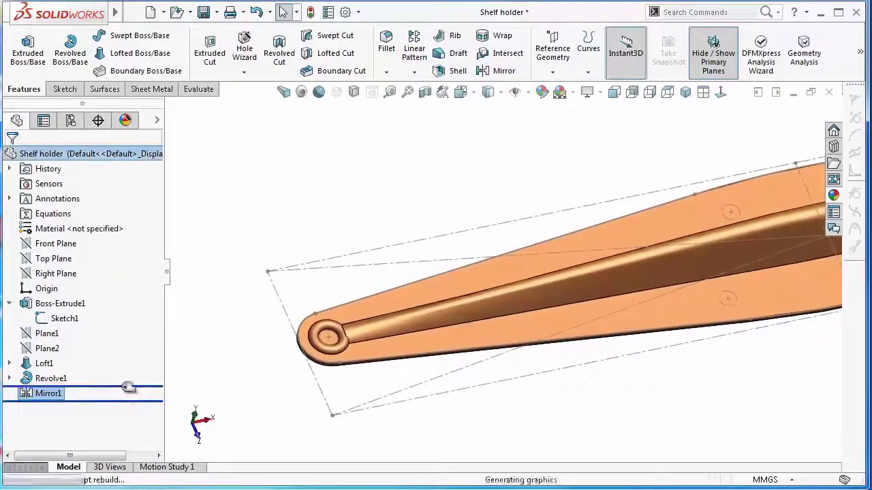
key(f)
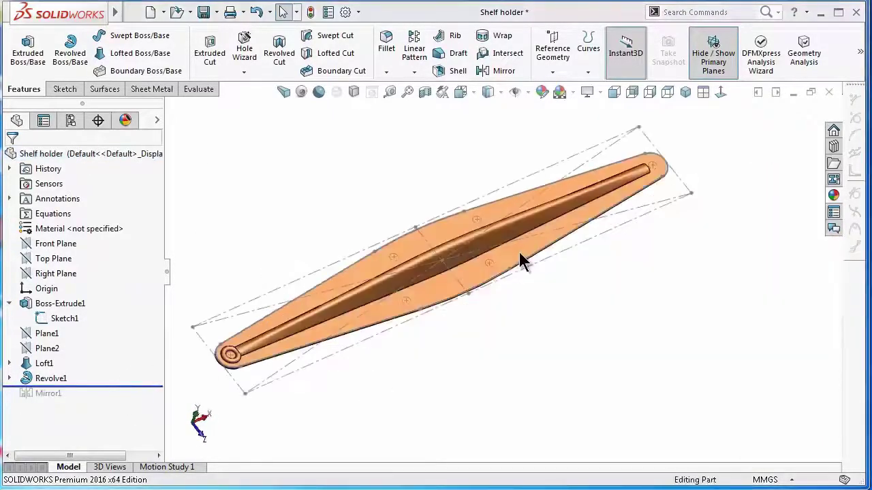
Start a sketch on the plate's top face and place points at the four construction circle centers near the middle
click(520, 254)
click(577, 213)
click(720, 92)
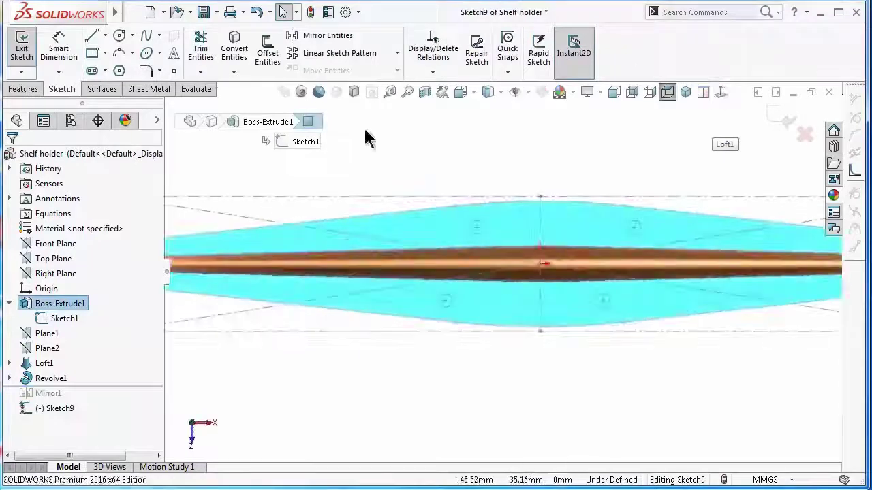
click(476, 228)
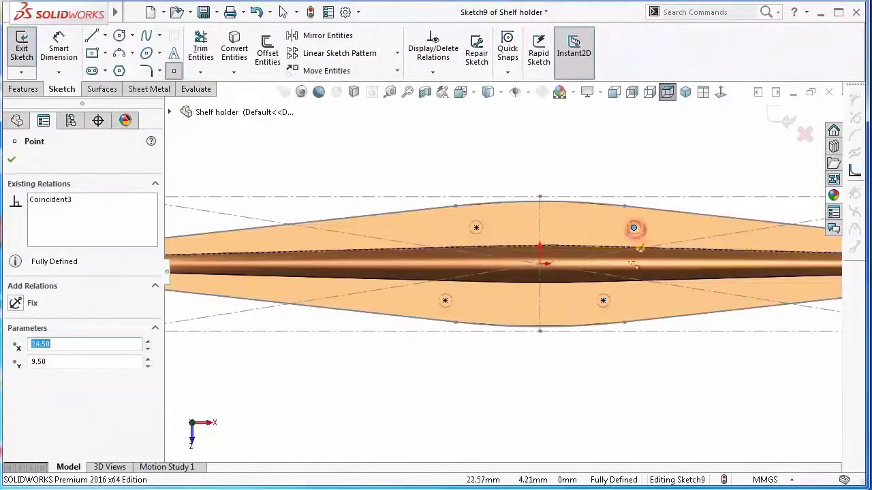
Create a sketch-driven pattern of the revolved ring at the four sketched points, using the centroid as reference
click(413, 72)
click(412, 151)
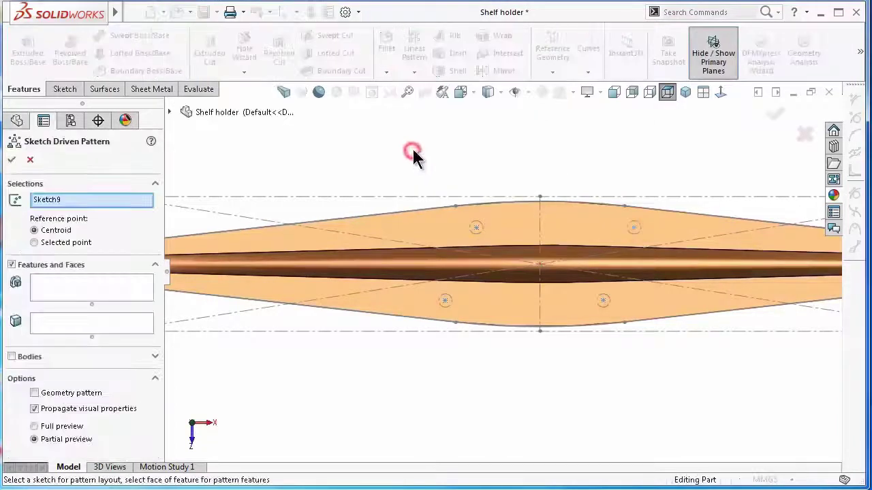
click(88, 283)
scroll(371, 268, up, 3)
scroll(347, 267, down, 3)
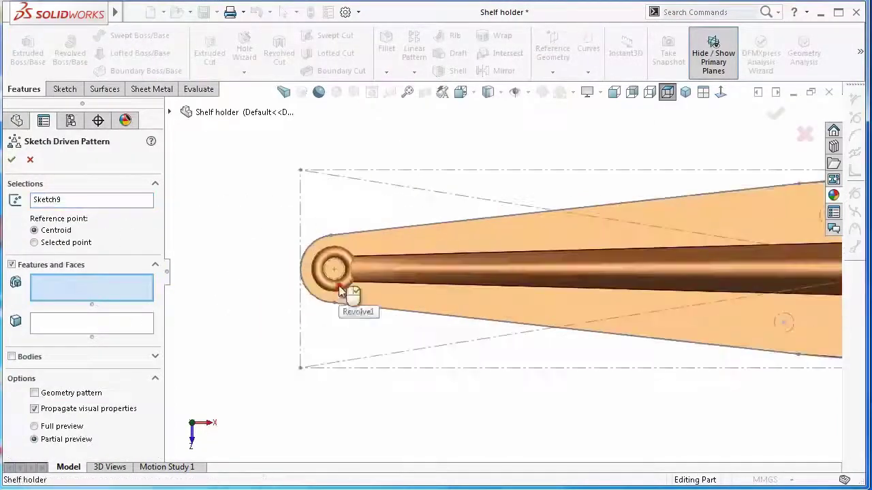
click(339, 286)
scroll(435, 286, up, 3)
click(777, 114)
Roll the feature history forward past the mirror so it follows the ring pattern
scroll(648, 300, down, 1)
middle_drag(709, 345, 714, 285)
scroll(684, 376, down, 5)
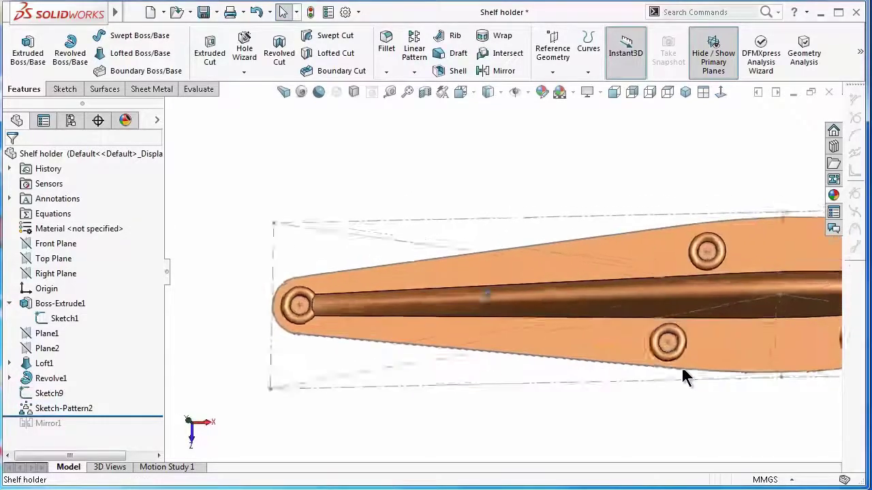
scroll(685, 376, up, 5)
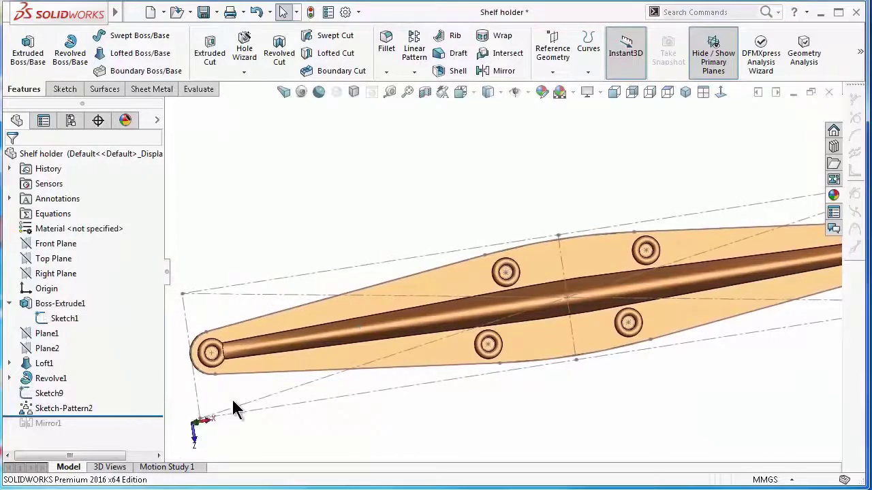
scroll(368, 433, down, 1)
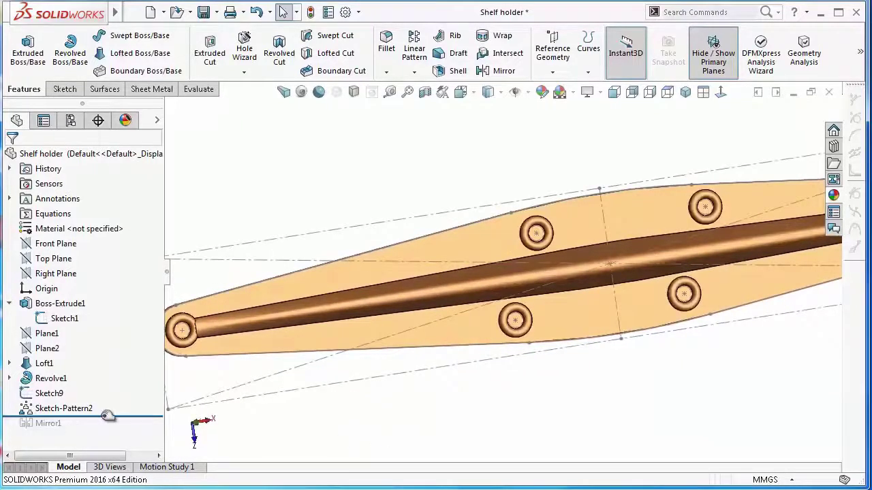
drag(107, 416, 108, 431)
scroll(593, 426, up, 2)
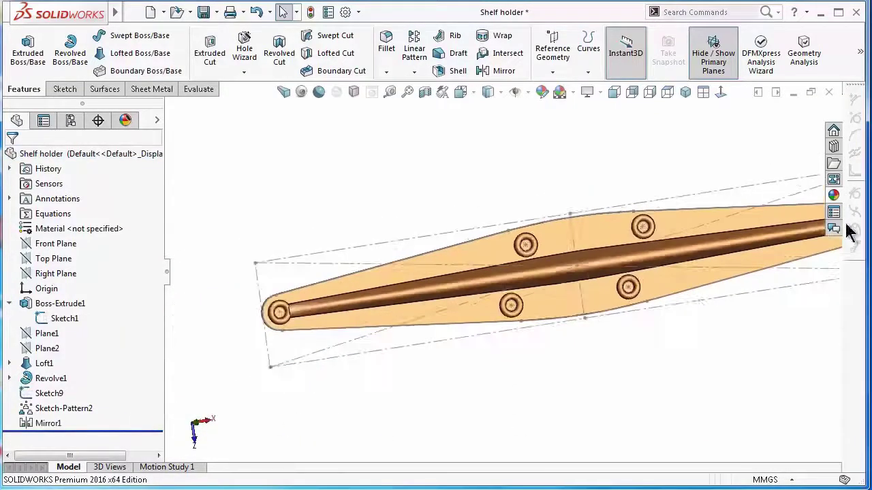
Begin a fillet with a 1.85 mm radius on the edge where the rib meets the ring at the plate's +X end
scroll(730, 259, down, 8)
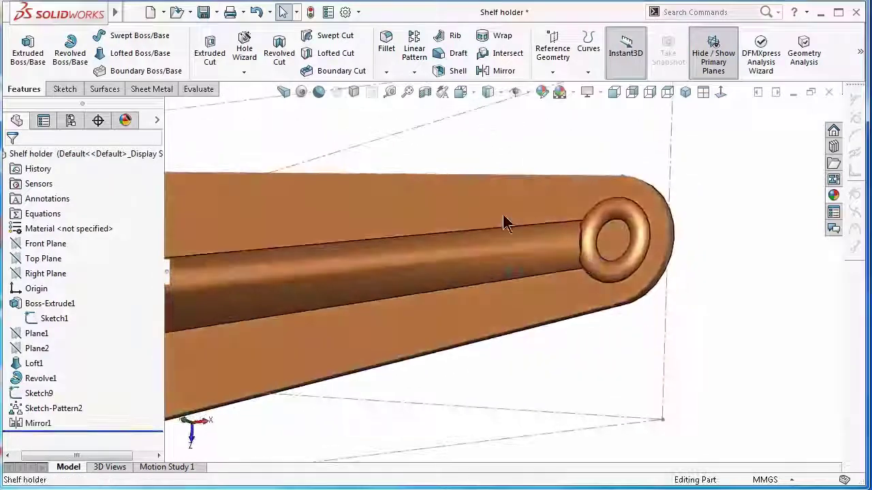
click(282, 92)
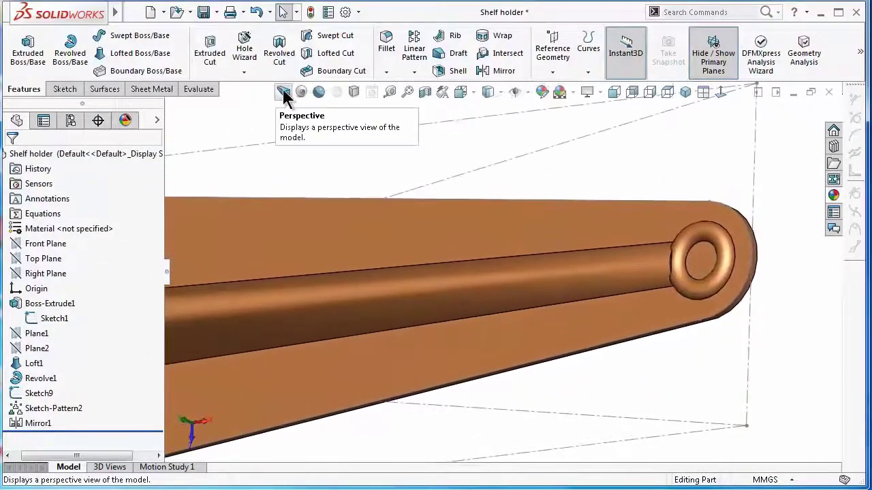
click(386, 42)
scroll(239, 381, down, 2)
text(1.85)
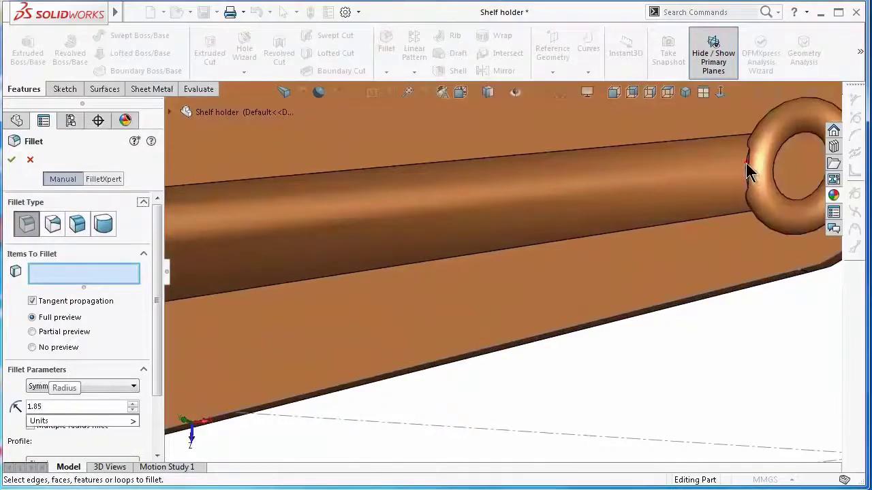
click(745, 163)
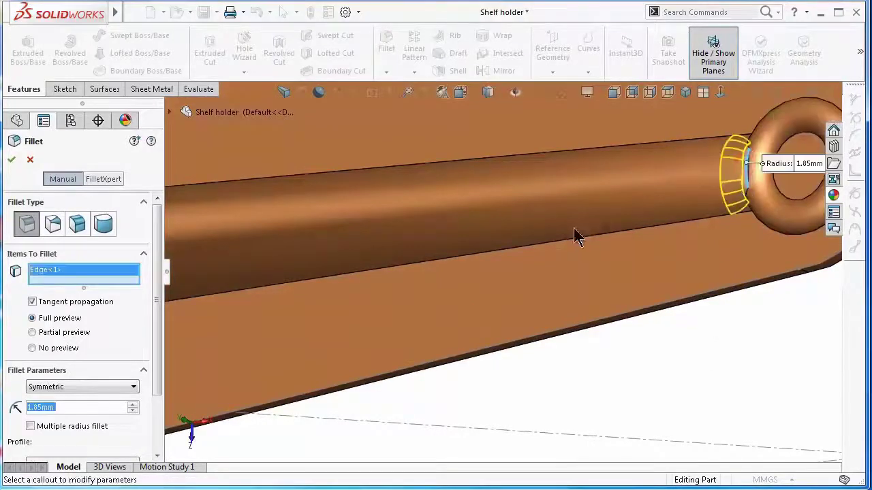
scroll(574, 231, up, 3)
click(32, 407)
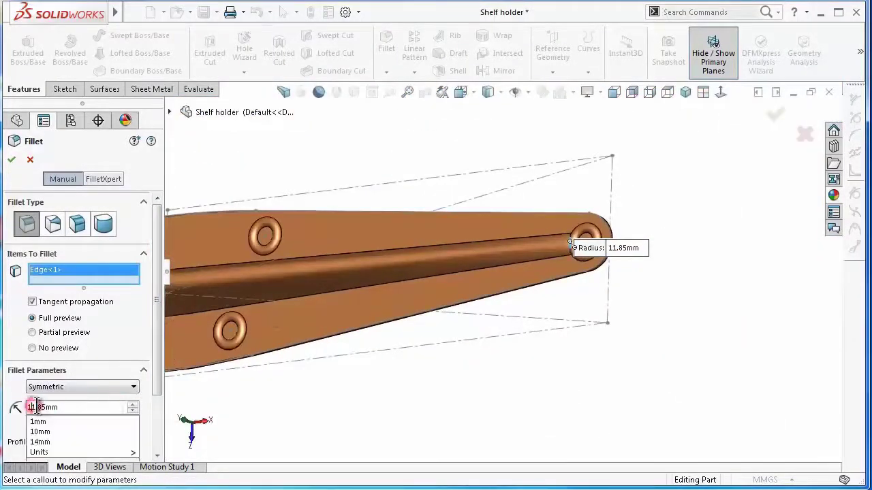
key(BackSpace)
click(329, 420)
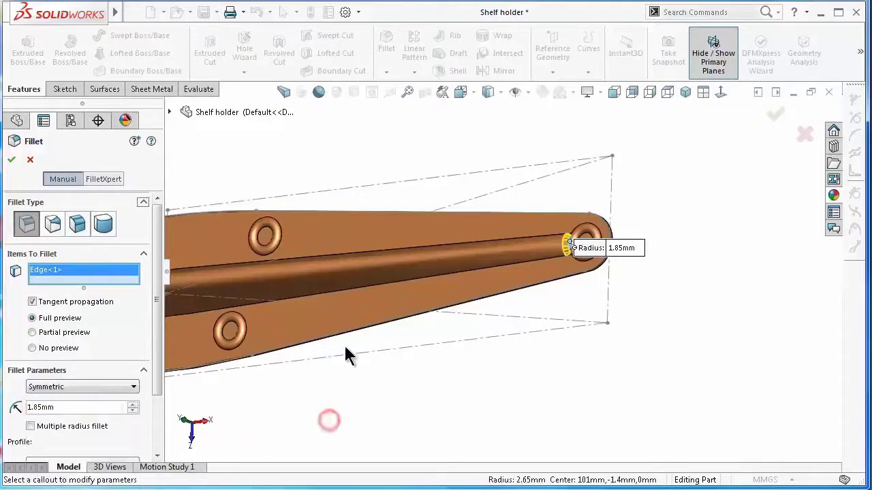
Add the matching rib-to-ring edge at the plate's opposite end and apply the fillet
middle_drag(388, 360, 675, 439)
scroll(743, 436, down, 5)
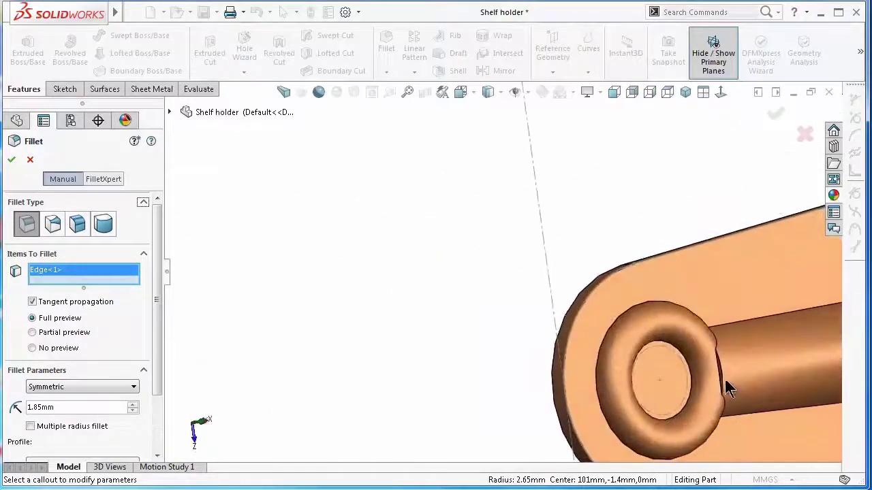
click(722, 378)
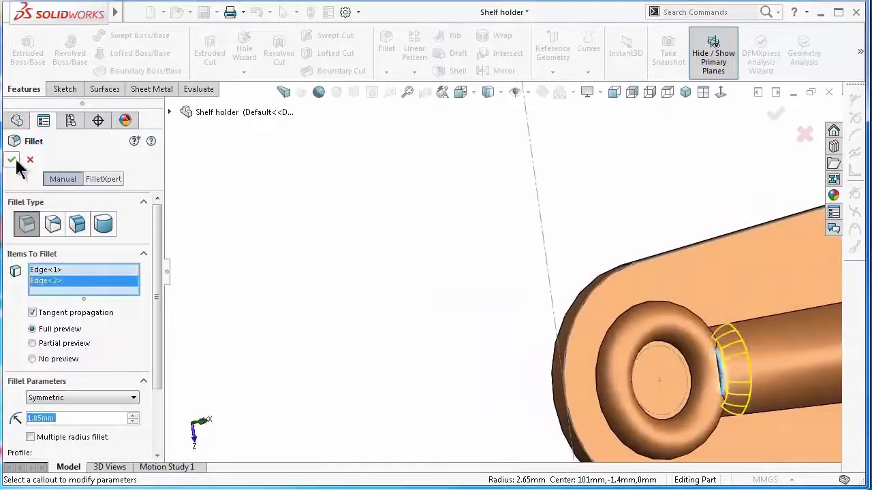
middle_drag(688, 354, 621, 344)
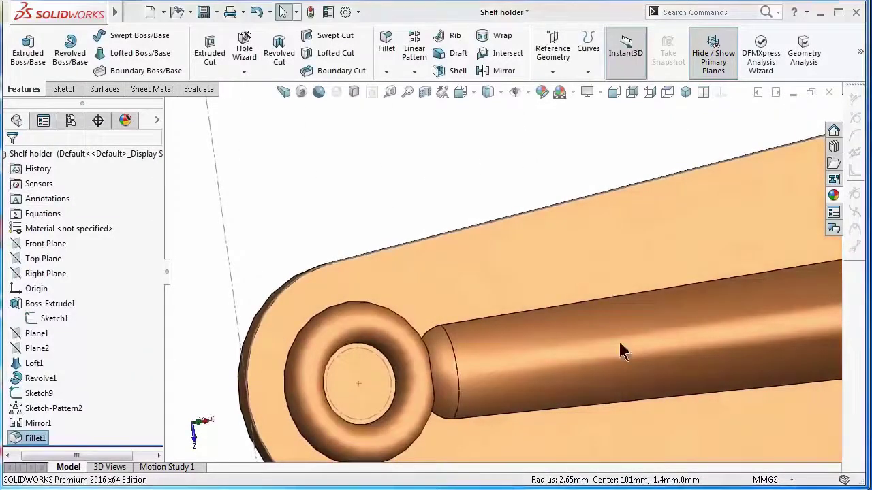
Fillet the edges between each end ring and the rounded rib end with a 1.85 mm radius at both ends
click(378, 39)
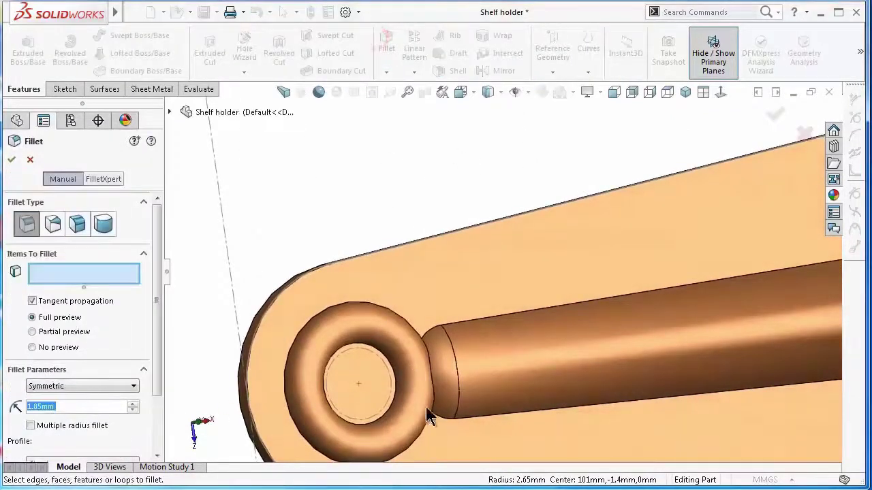
scroll(430, 433, down, 2)
click(477, 417)
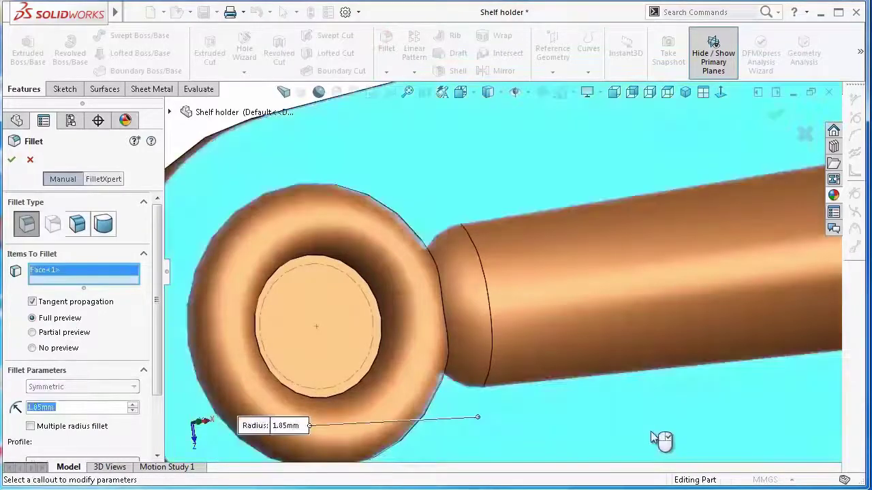
right_click(102, 273)
click(123, 278)
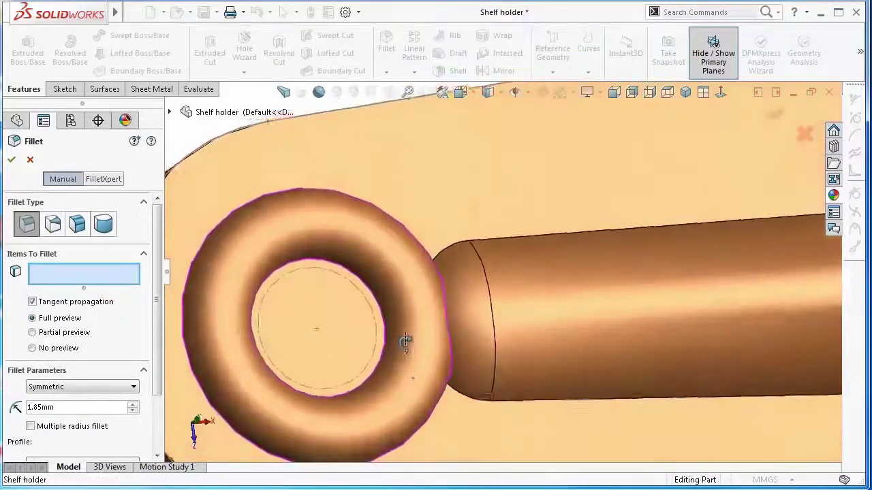
scroll(487, 419, down, 2)
click(510, 353)
scroll(521, 368, up, 3)
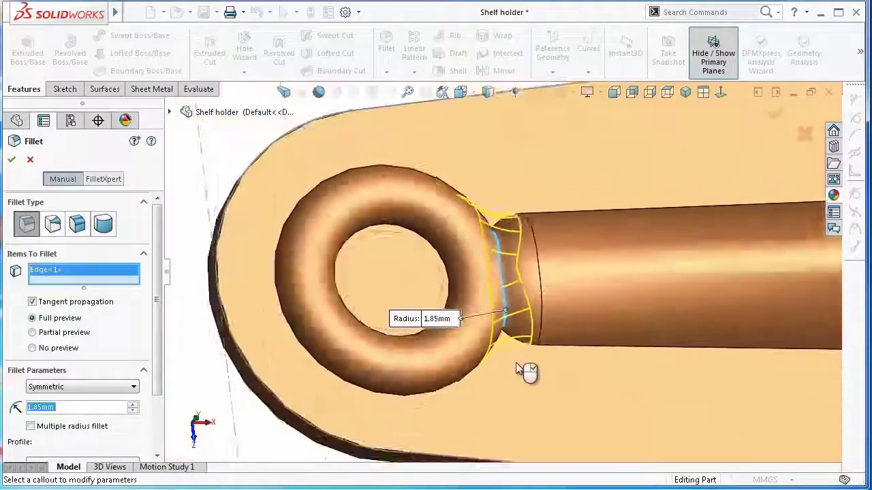
scroll(757, 310, up, 5)
scroll(754, 315, down, 3)
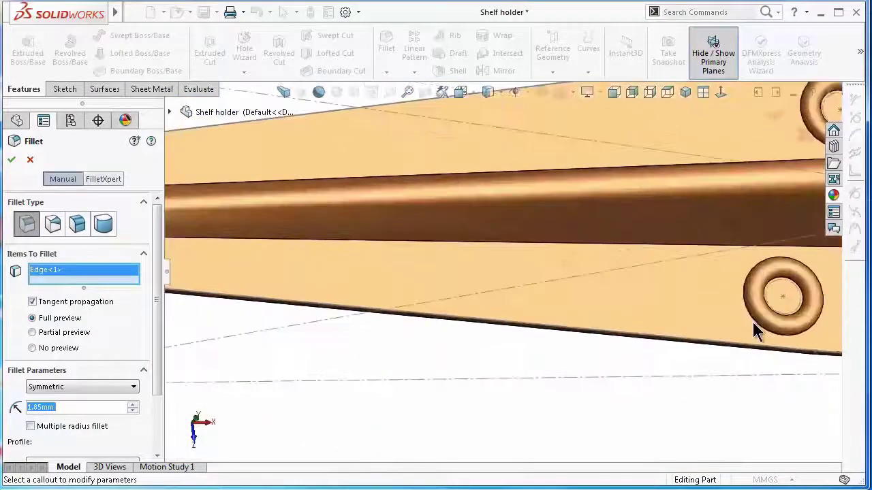
click(481, 261)
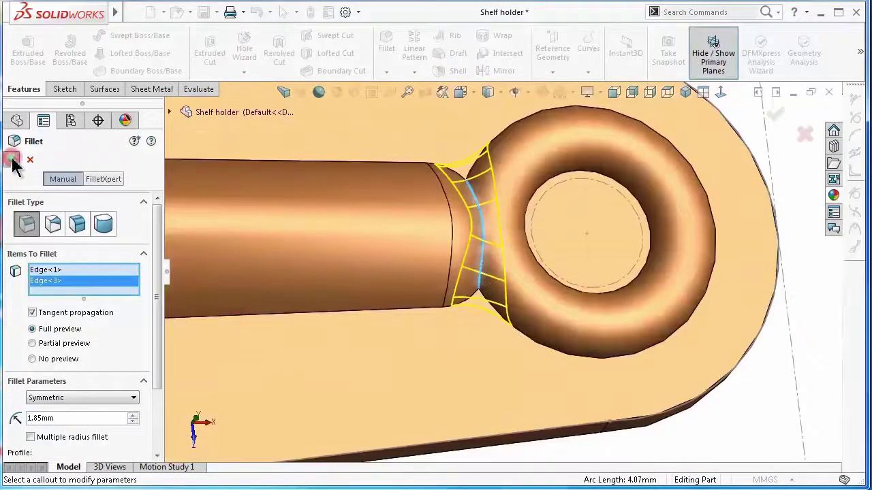
click(12, 159)
Fillet the rib's base edge and the outer base edges of the four middle rings with a 1 mm radius
click(389, 44)
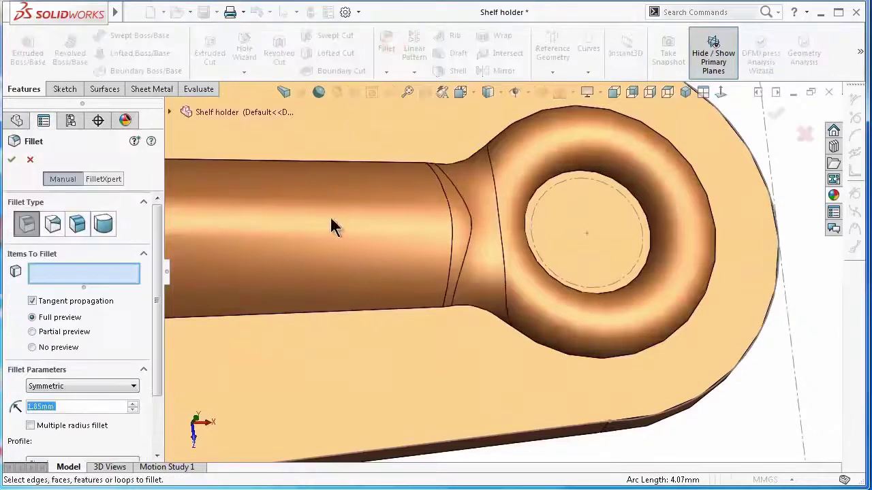
text(1)
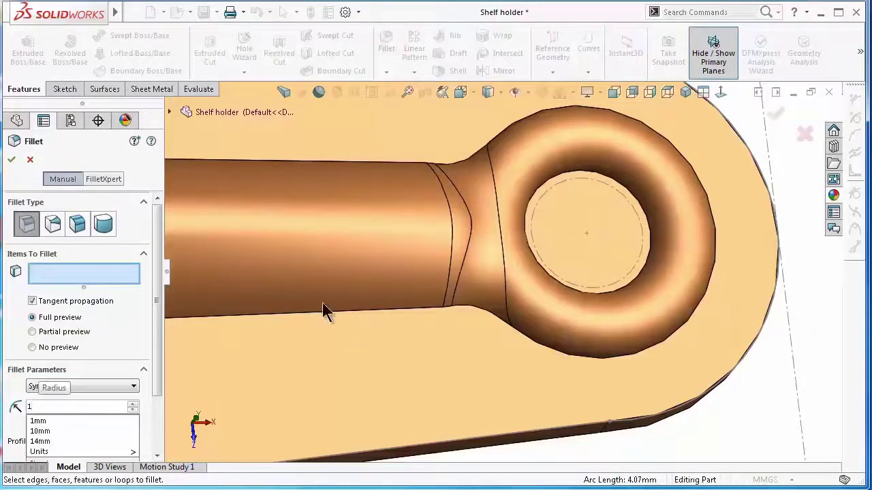
click(330, 313)
scroll(329, 311, up, 12)
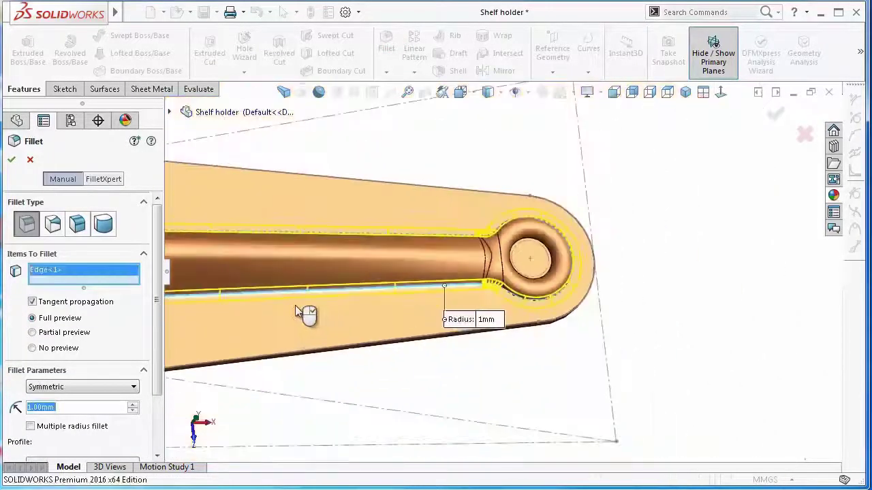
scroll(240, 297, down, 8)
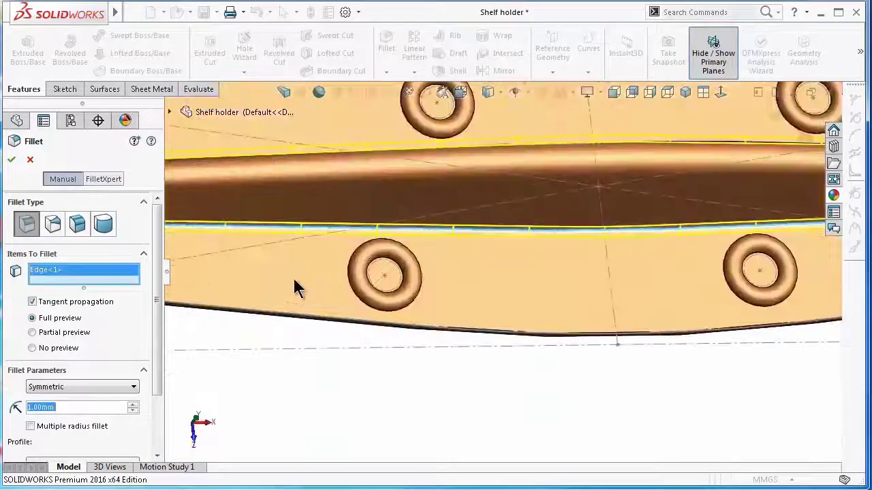
click(366, 306)
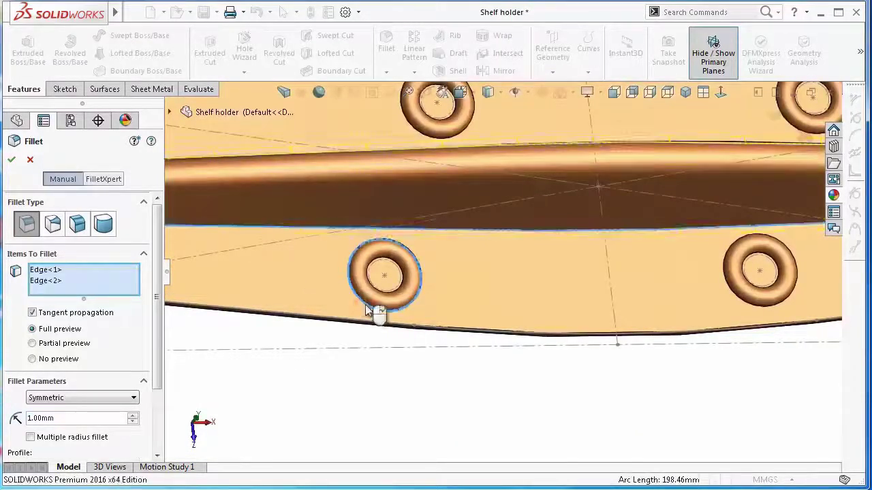
click(772, 310)
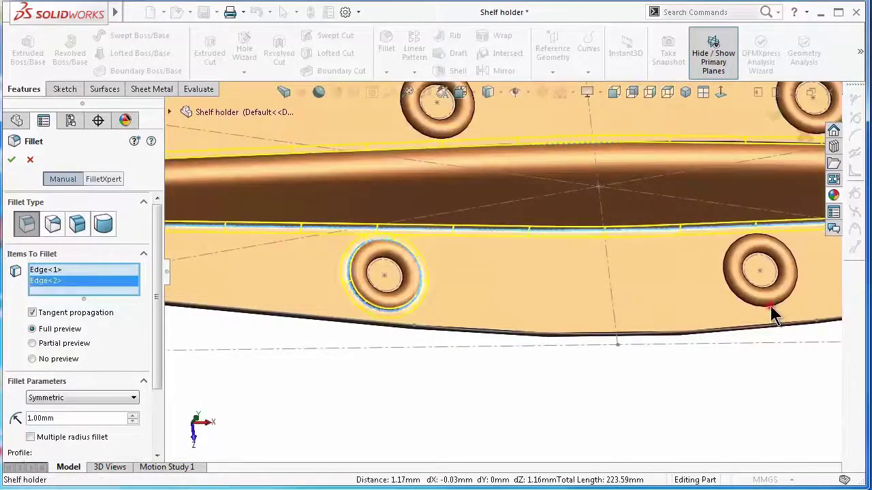
click(421, 136)
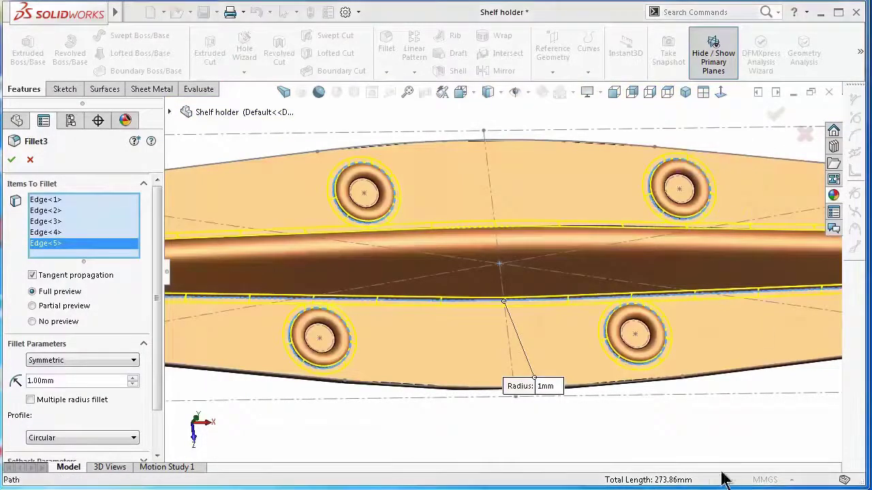
key(Return)
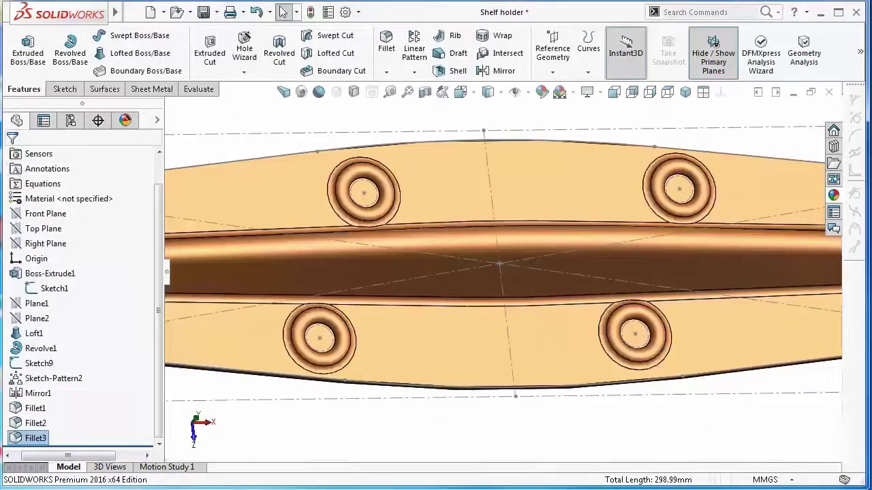
Begin a 0.5 mm fillet on the circular faces inside the four middle rings
click(383, 42)
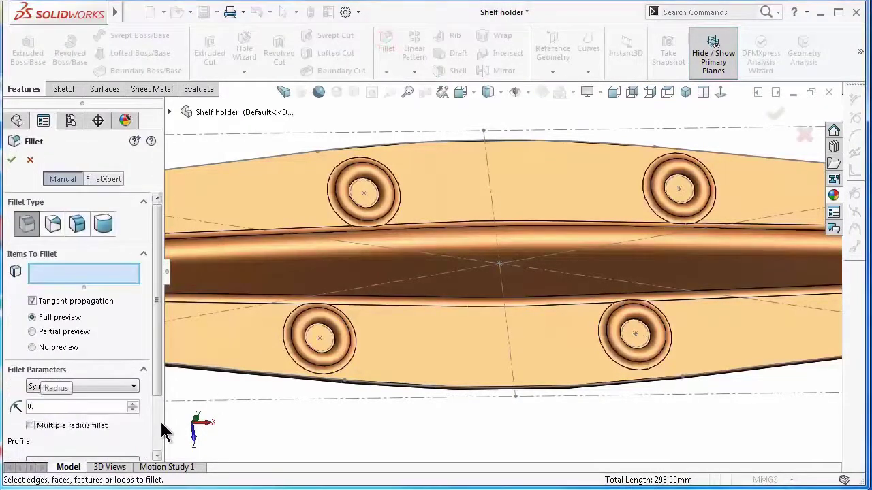
click(323, 342)
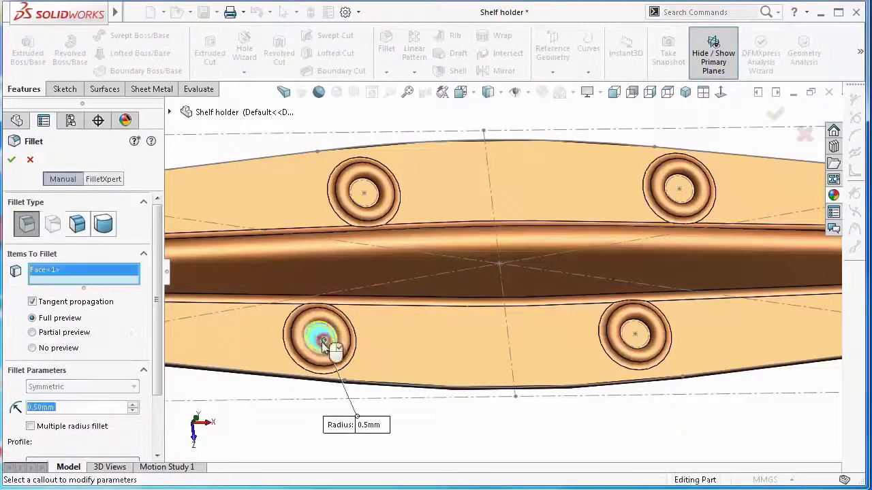
click(637, 334)
click(678, 191)
click(364, 193)
key(f)
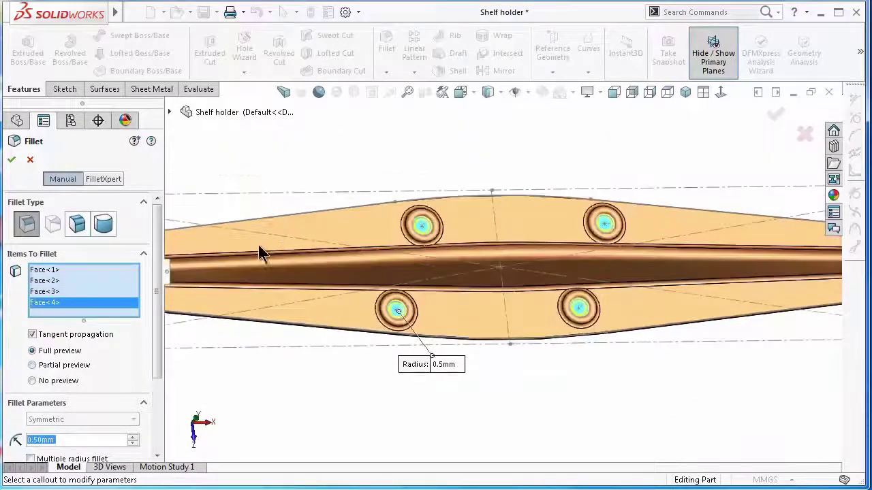
Add the circular faces inside both end rings, keep the radius at 0.5 mm, and apply the fillet
scroll(272, 255, up, 6)
scroll(343, 278, down, 7)
click(351, 287)
scroll(409, 293, up, 7)
scroll(780, 276, down, 9)
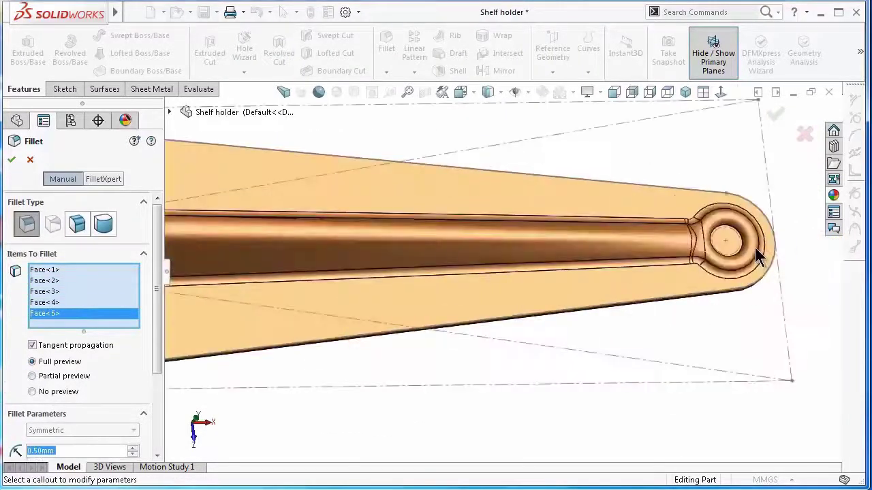
scroll(756, 254, down, 2)
click(684, 245)
drag(159, 313, 156, 350)
click(63, 405)
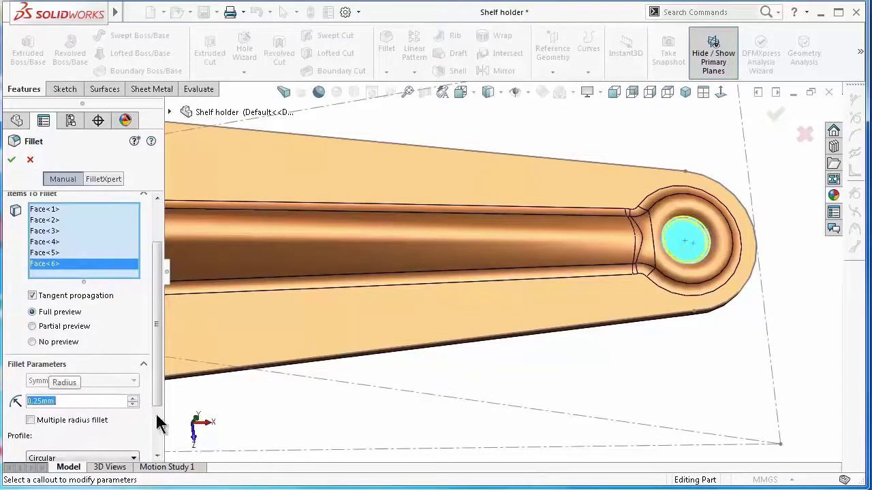
text(0.5)
key(Return)
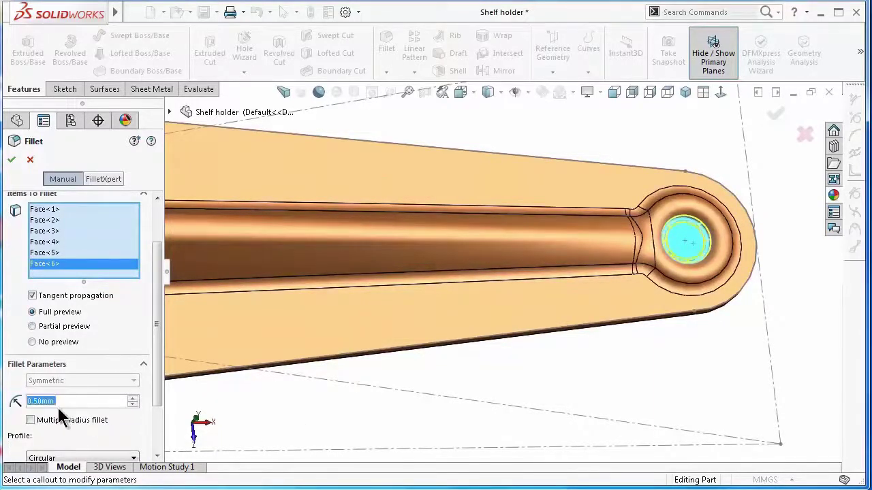
click(781, 116)
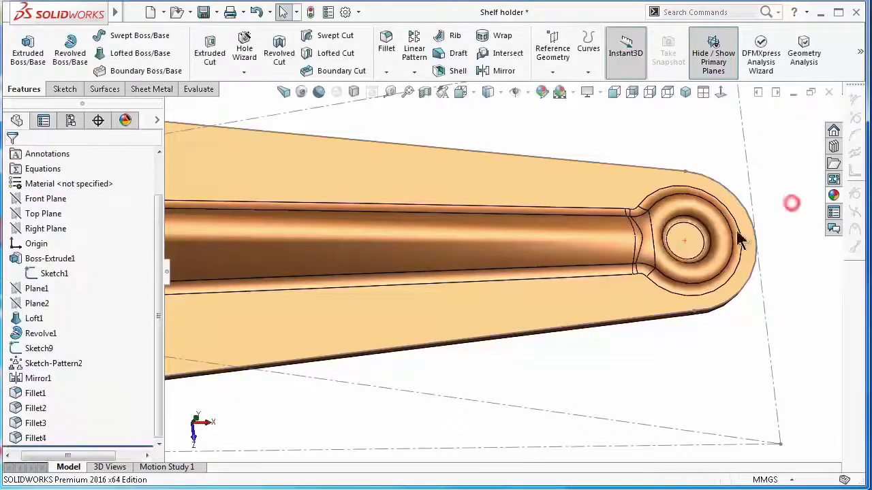
Hide the base plate's sketch so its construction lines no longer show around the model
scroll(538, 255, up, 3)
middle_drag(317, 270, 520, 251)
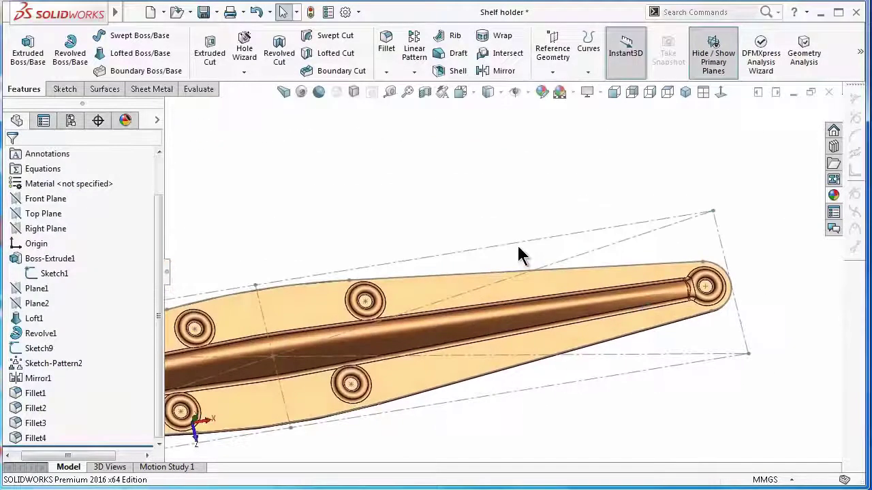
click(518, 241)
click(571, 201)
click(478, 193)
Shell the part from the plate's underside, removing the flat bottom face with a 0.75 mm wall thickness
middle_drag(477, 199, 475, 211)
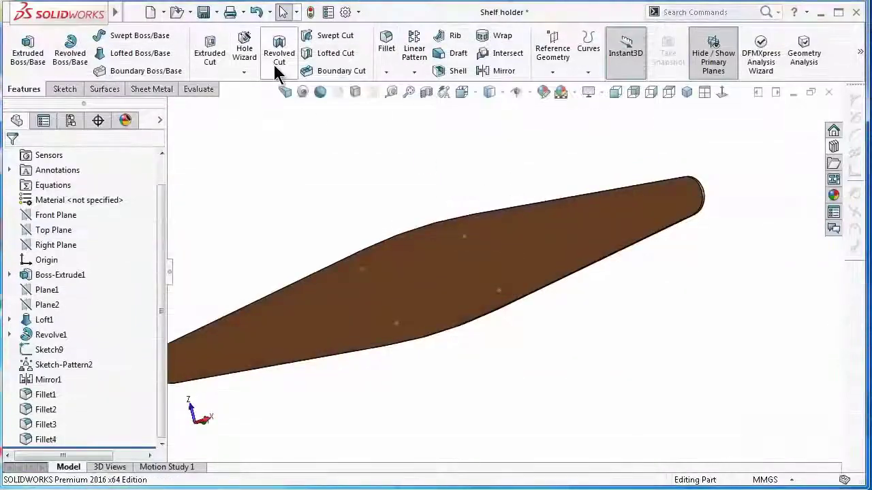
click(455, 71)
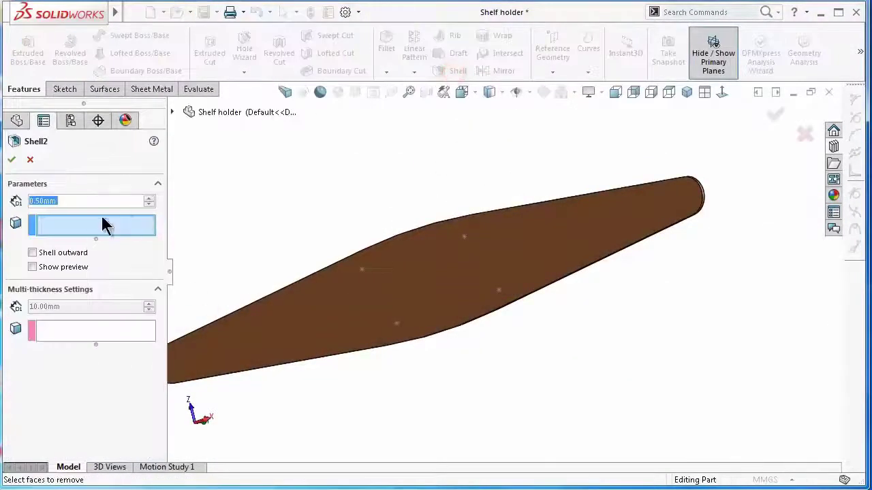
text(0.75)
click(408, 278)
key(Return)
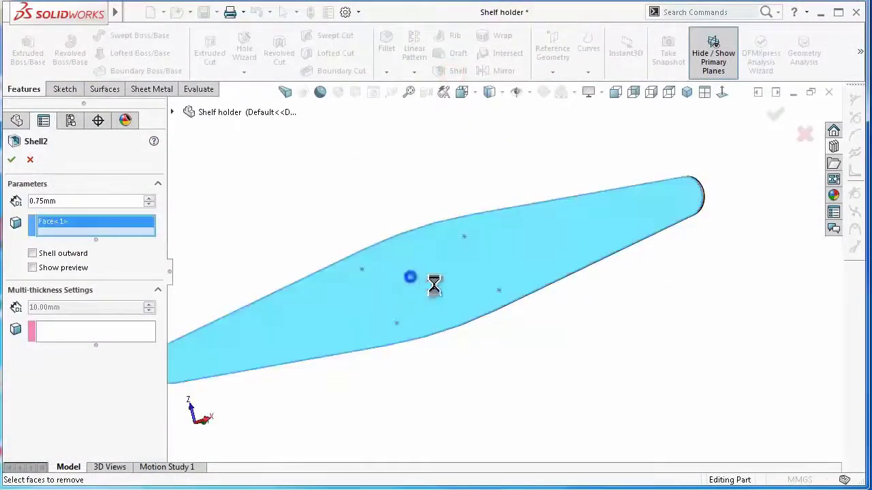
scroll(528, 349, up, 6)
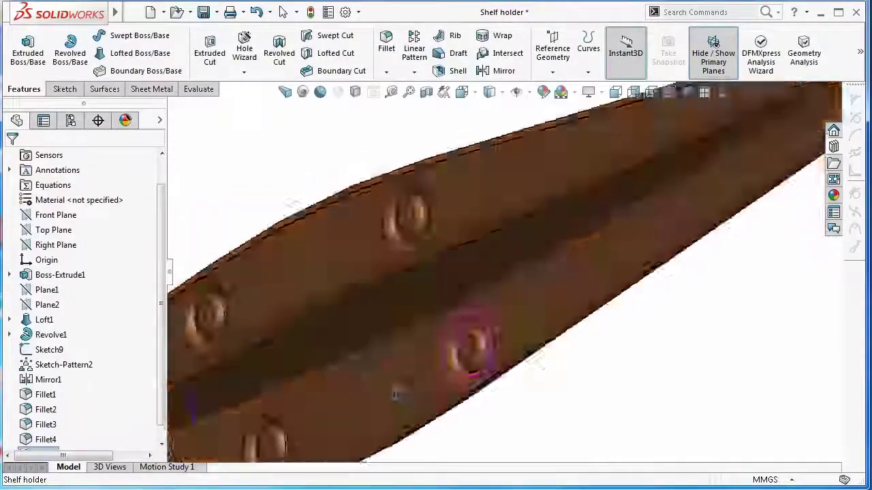
Start a sketch on the base plate's top face and convert the circular faces inside all six rings into sketch outlines
middle_drag(442, 381, 465, 325)
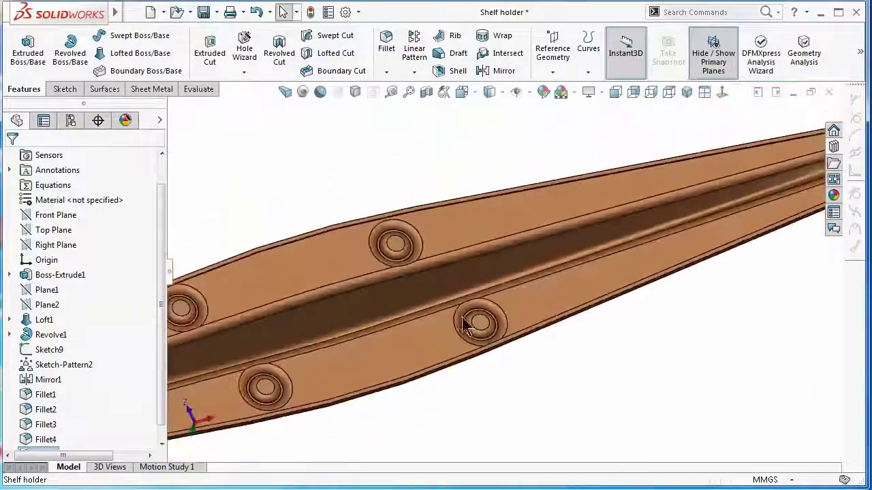
middle_drag(534, 393, 518, 288)
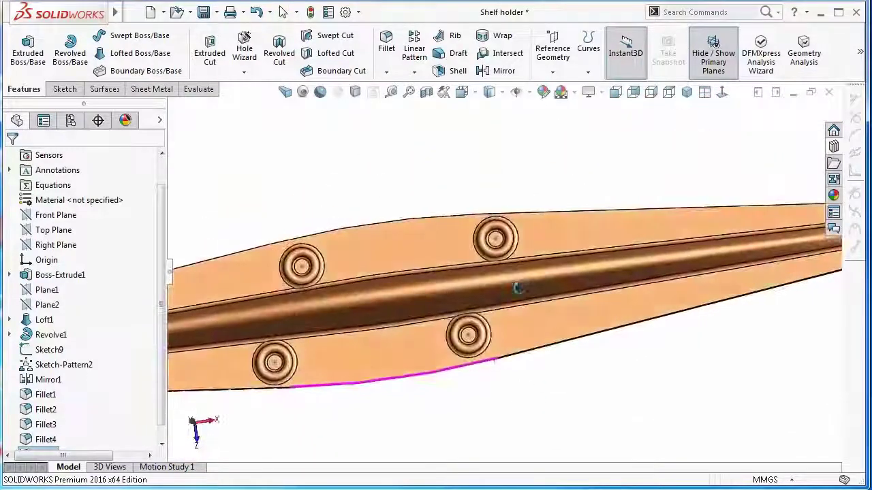
click(438, 253)
click(491, 209)
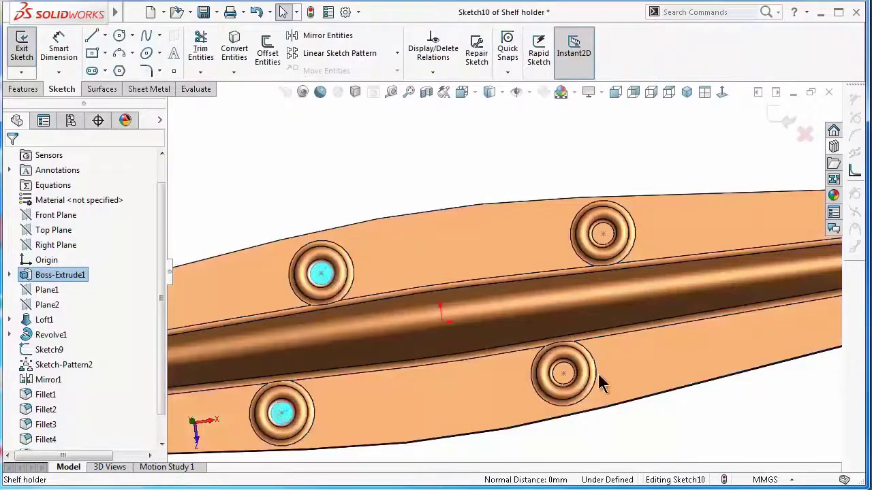
scroll(730, 262, up, 3)
scroll(755, 273, down, 3)
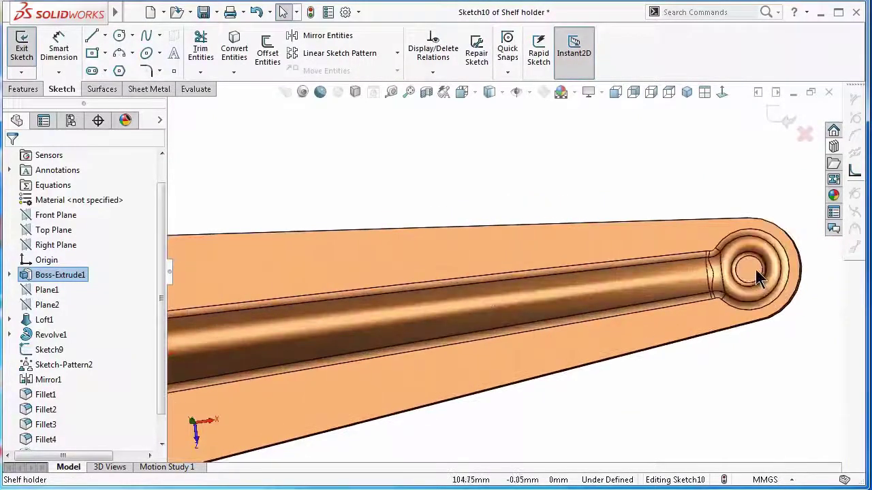
scroll(253, 346, up, 3)
scroll(287, 290, down, 3)
scroll(279, 286, up, 3)
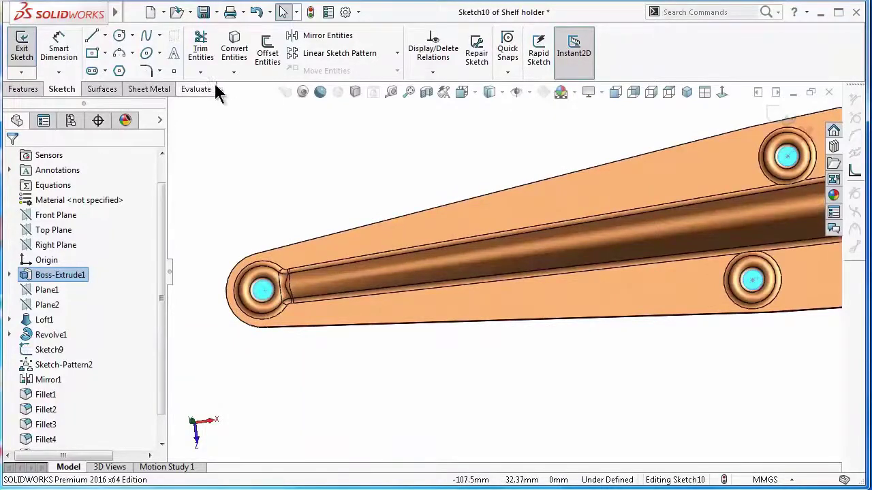
Cut-extrude the six sketched circles through the plate to open the screw holes inside the rings
click(23, 89)
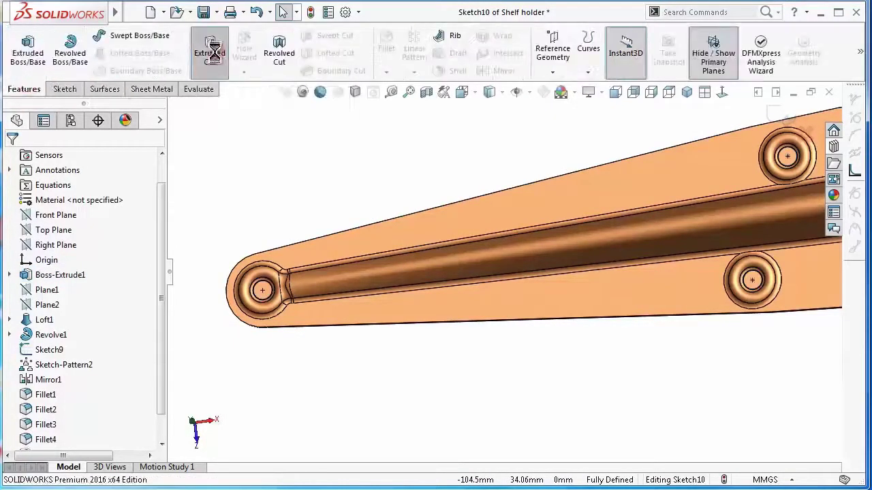
click(210, 52)
click(92, 241)
click(81, 266)
click(12, 159)
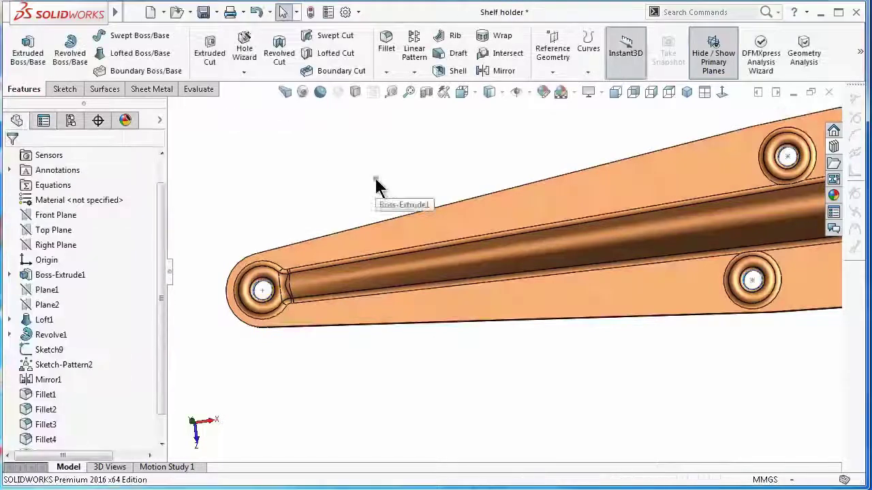
Find the Flex command and start a Bending flex with hard edges on the whole shelf holder body
scroll(633, 257, up, 3)
mouse_move(632, 249)
middle_down()
mouse_move(498, 272)
mouse_move(639, 240)
middle_up()
scroll(639, 239, down, 2)
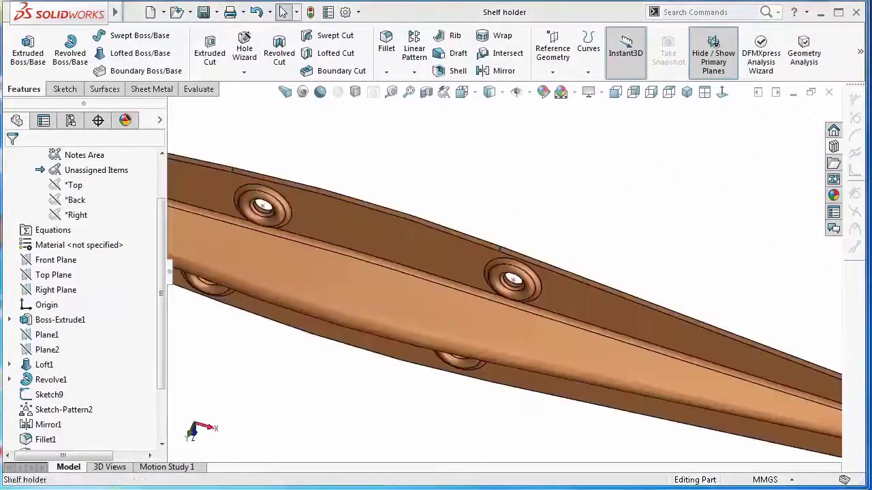
click(673, 11)
text(f)
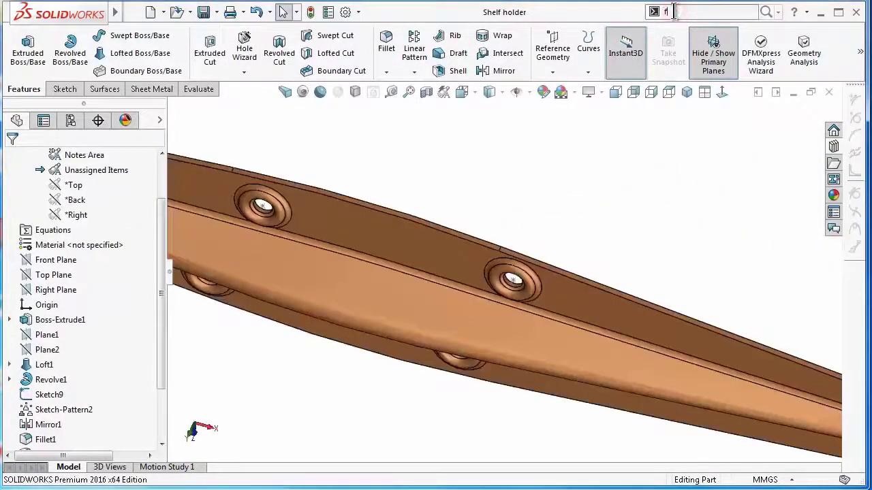
text(lex)
click(680, 26)
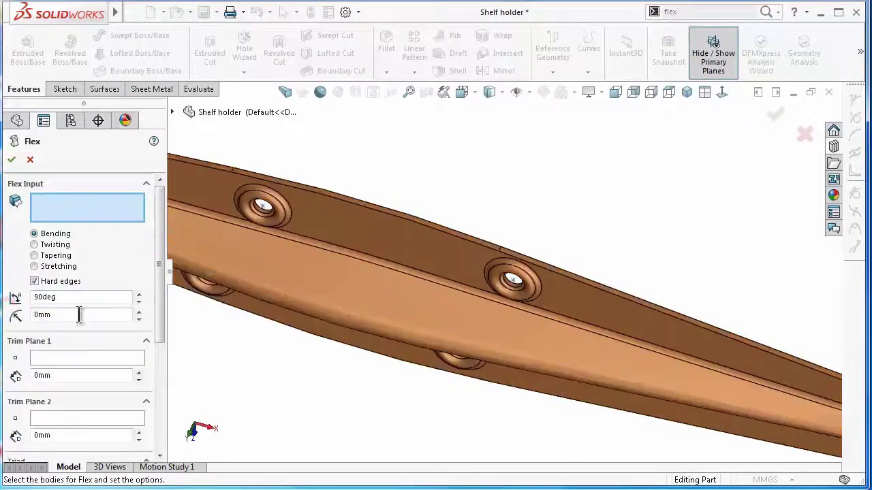
click(404, 243)
middle_drag(469, 230, 440, 193)
scroll(442, 301, up, 3)
scroll(481, 184, down, 3)
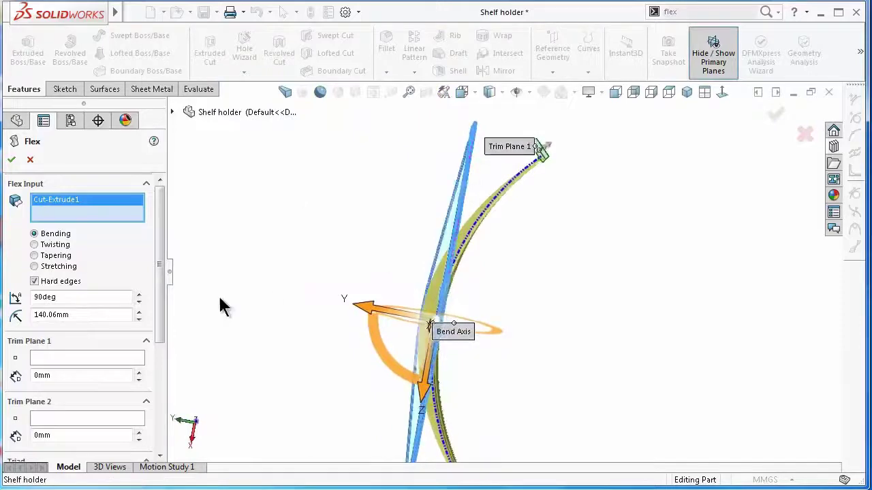
Move trim plane 1 to about 100.15 mm and trim plane 2 to about 98.05 mm, close to the bend axis
click(95, 359)
drag(546, 145, 436, 320)
middle_drag(436, 320, 431, 443)
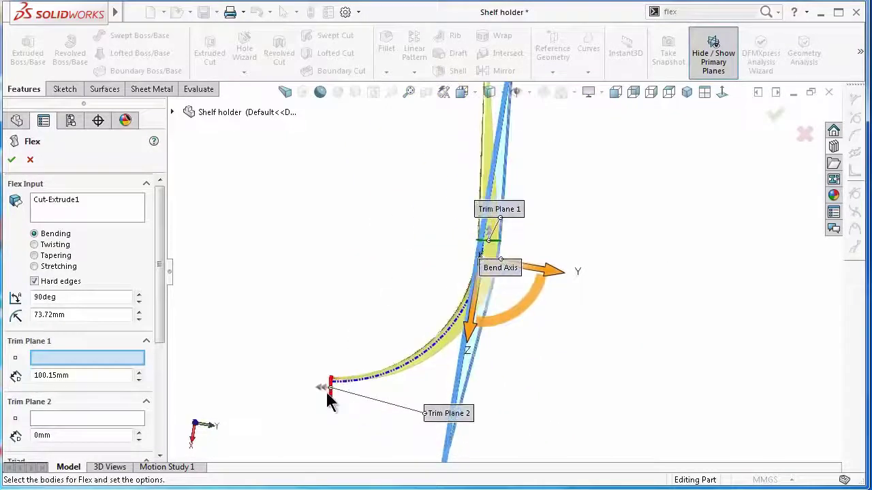
drag(325, 390, 558, 237)
Set the flex bend angle to -90° so the holder folds in the opposite direction
middle_drag(503, 315, 293, 387)
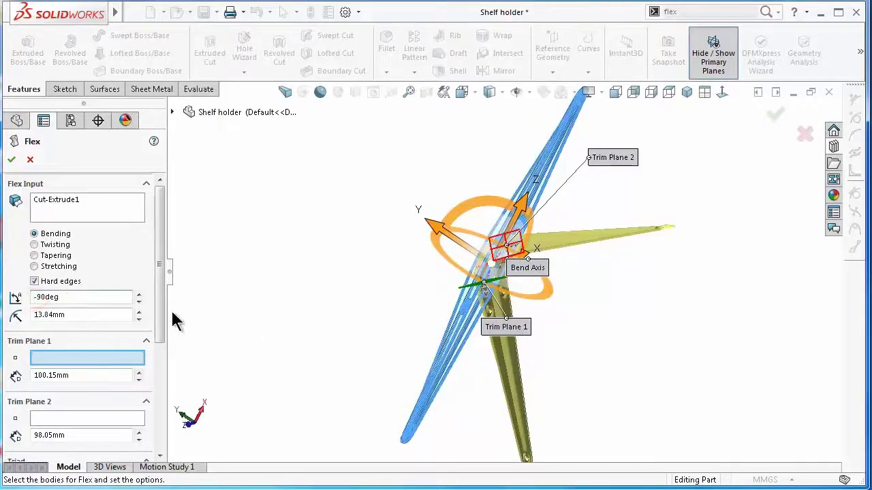
key(Return)
scroll(496, 224, down, 4)
middle_drag(548, 253, 507, 239)
scroll(521, 262, up, 3)
click(721, 93)
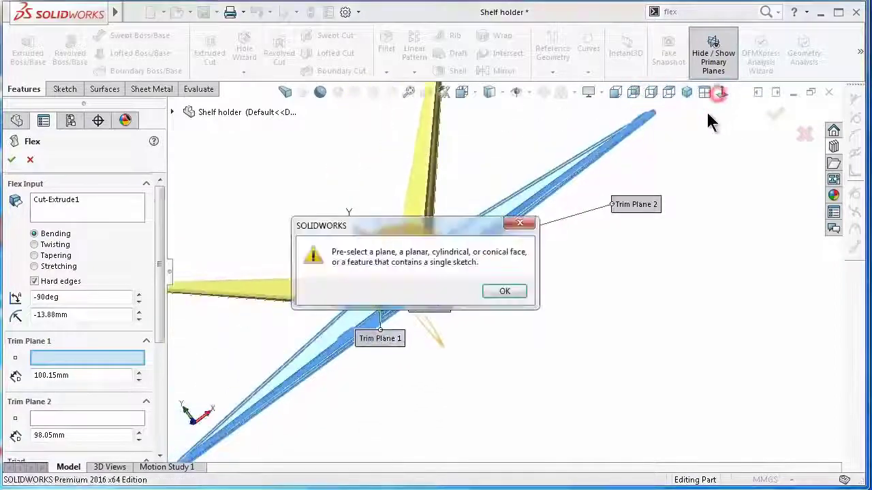
click(501, 291)
Set the distances of trim planes 1 and 2 to 100 mm each and apply the flex
middle_drag(502, 291, 197, 364)
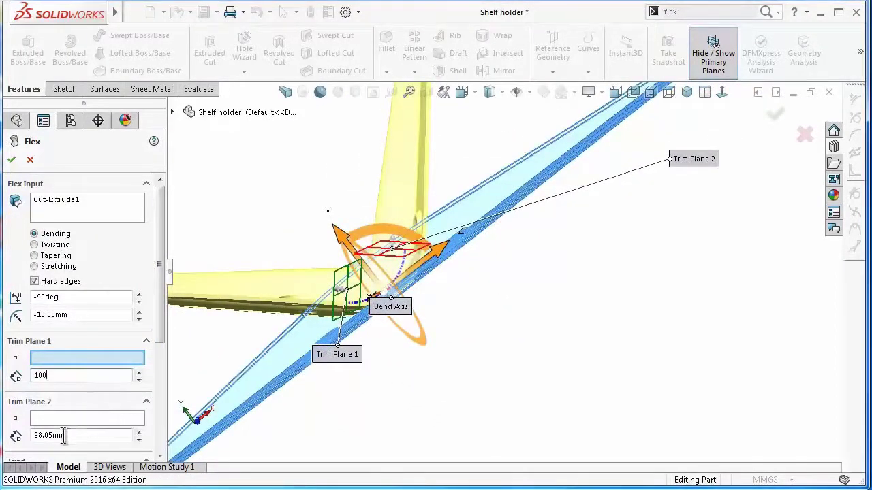
drag(75, 438, 31, 434)
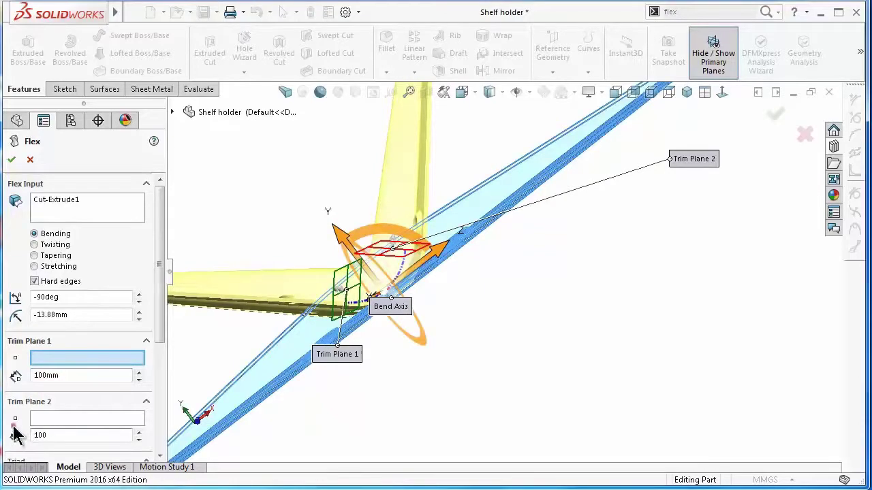
key(Return)
middle_drag(464, 285, 494, 348)
scroll(388, 242, down, 5)
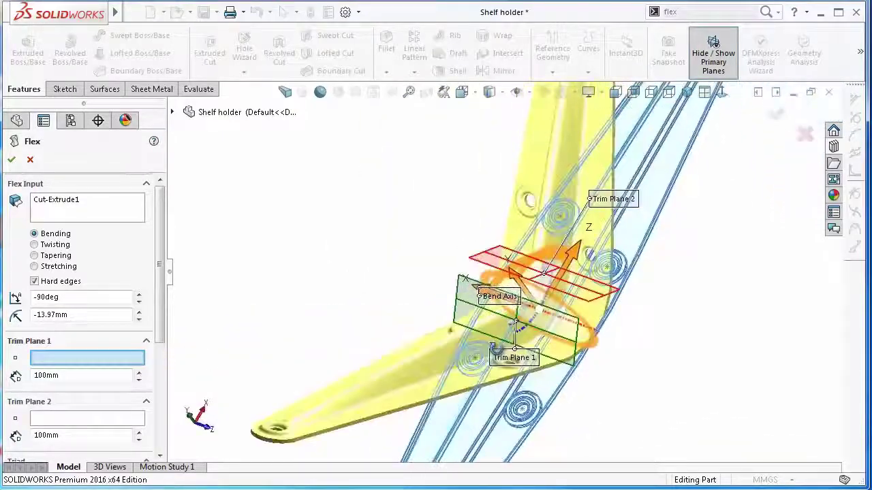
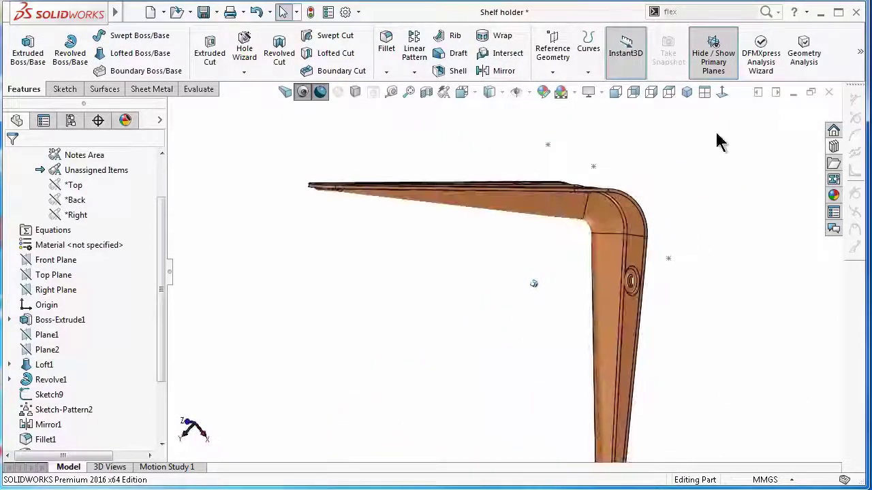
click(686, 94)
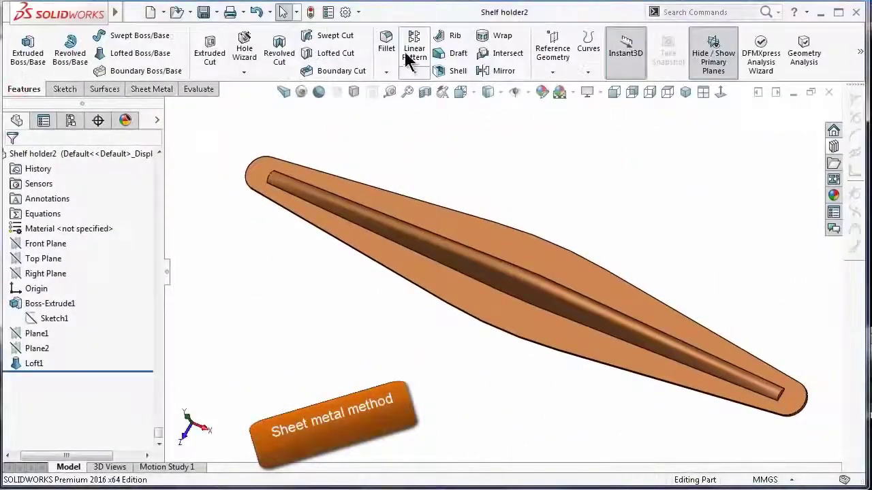
In the Shelf holder2 part, fillet the curved edges at both ends of the lofted rib with a 1.85 mm radius
click(386, 47)
text(1)
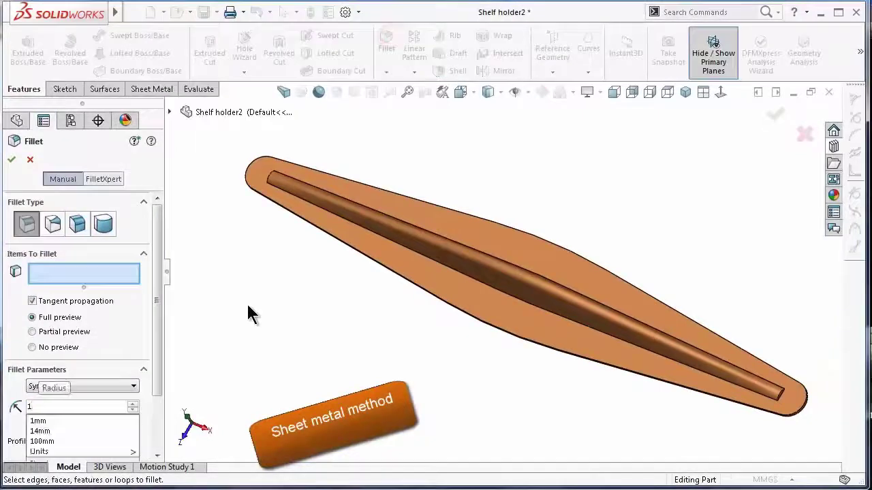
text(.85)
click(303, 329)
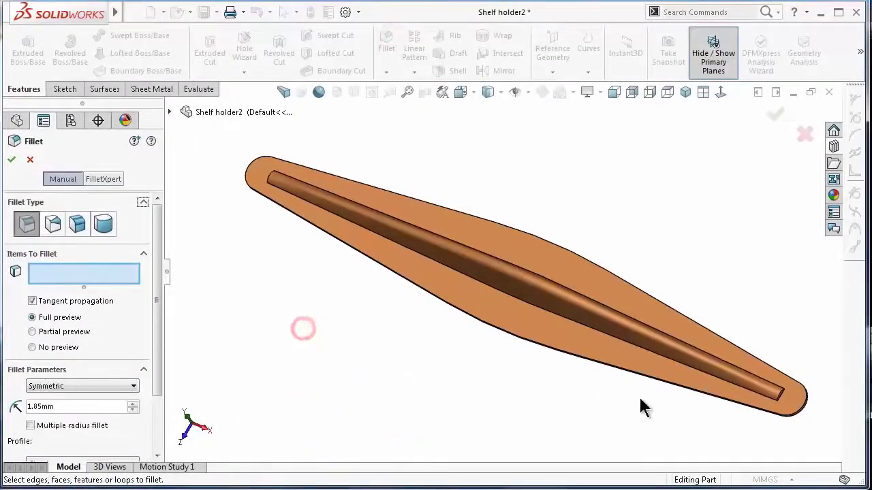
scroll(749, 401, down, 5)
click(750, 315)
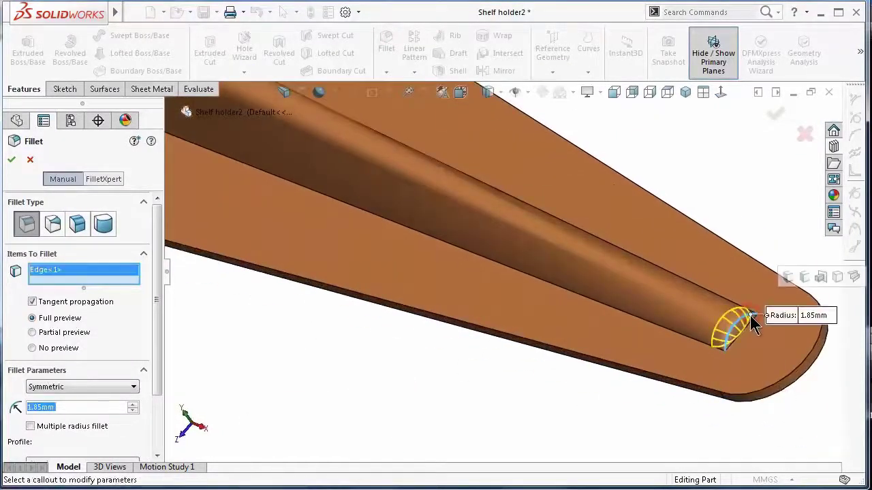
middle_drag(753, 323, 725, 365)
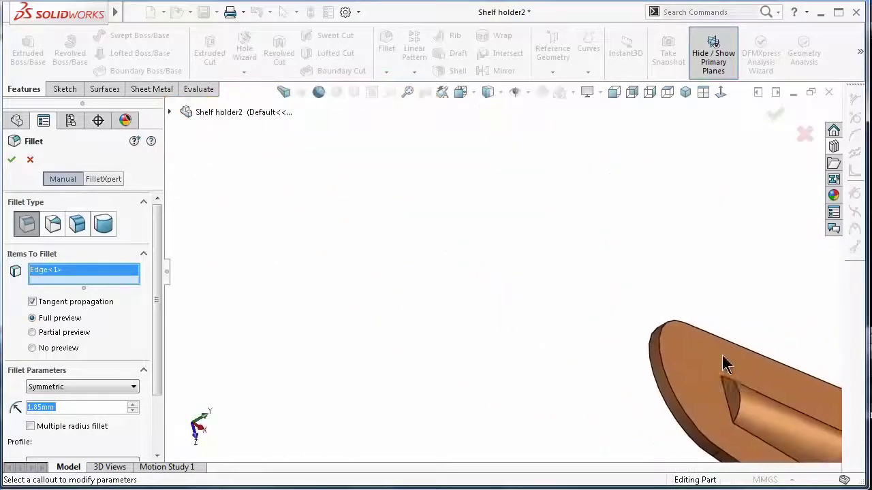
click(737, 402)
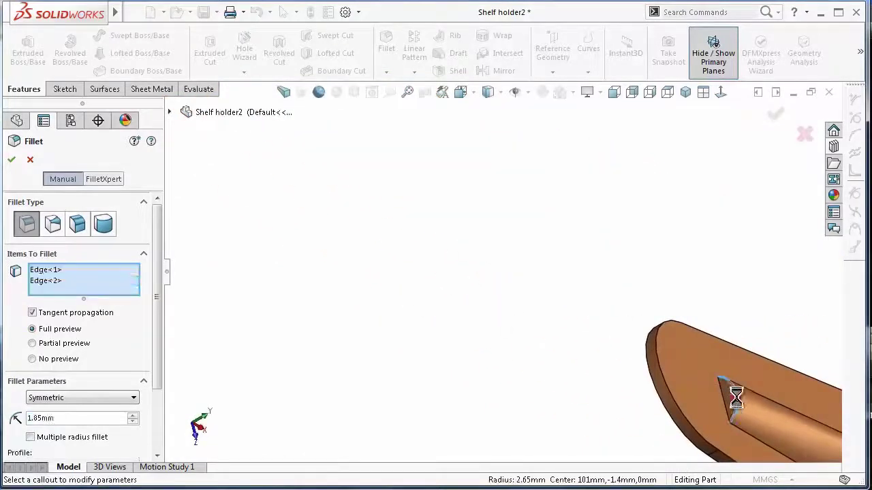
click(775, 114)
Add a 3.5 mm fillet along the edges where the lofted rib meets the base plate
middle_drag(701, 200, 385, 203)
scroll(584, 347, down, 2)
click(386, 42)
click(477, 279)
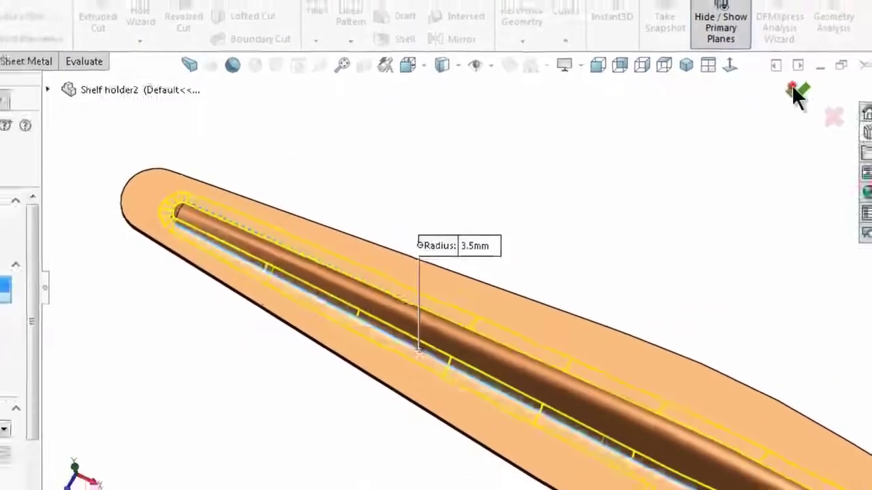
click(773, 115)
scroll(645, 208, up, 4)
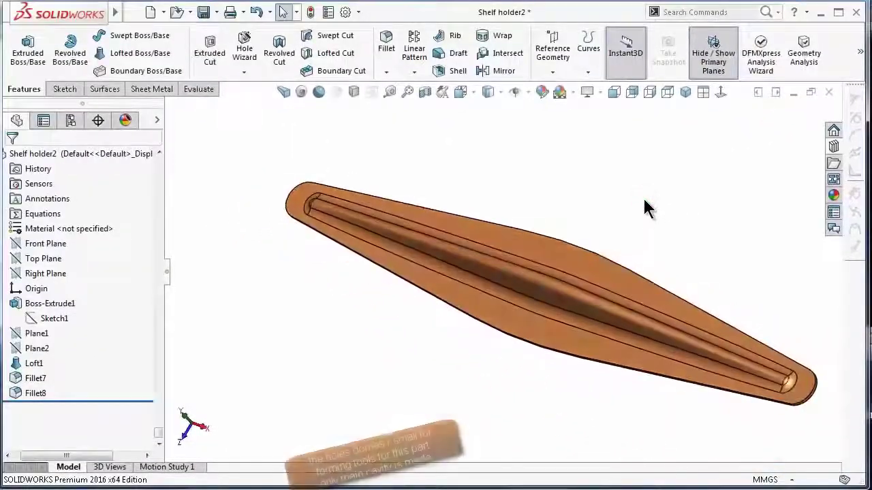
Turn the part into a forming tool with the base plate's top face as the stopping face and no faces removed
middle_drag(644, 199, 591, 165)
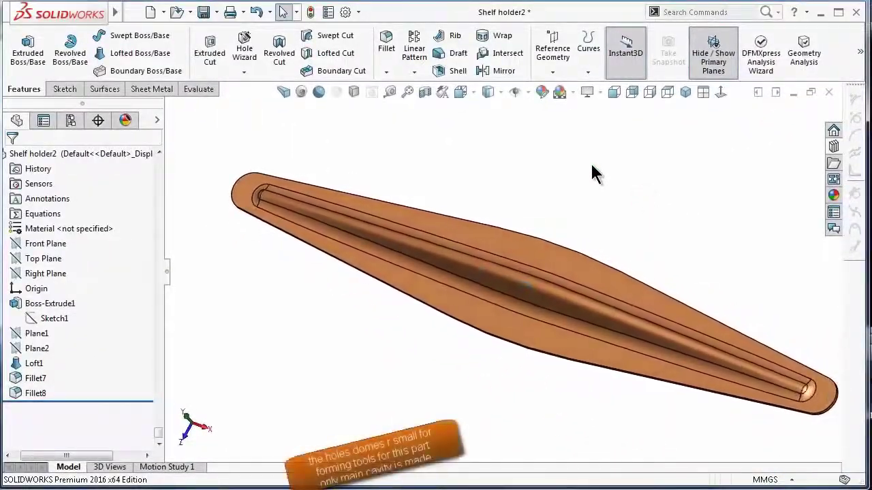
click(151, 89)
click(345, 51)
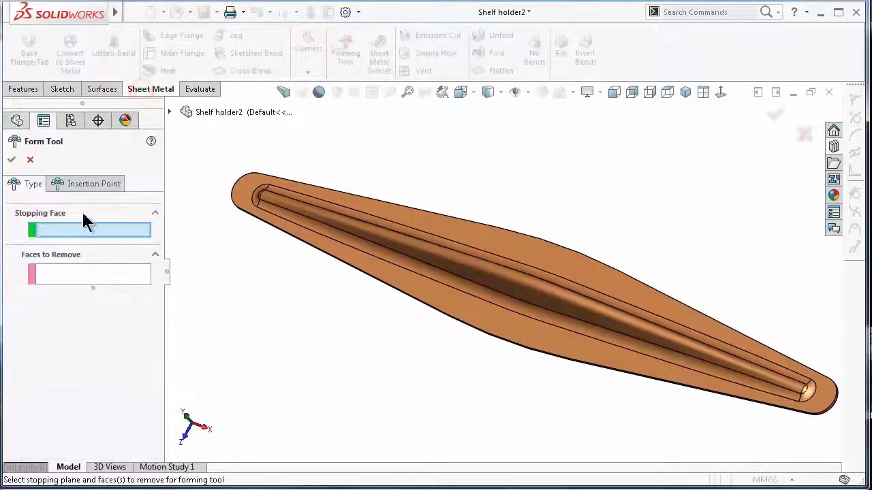
click(385, 280)
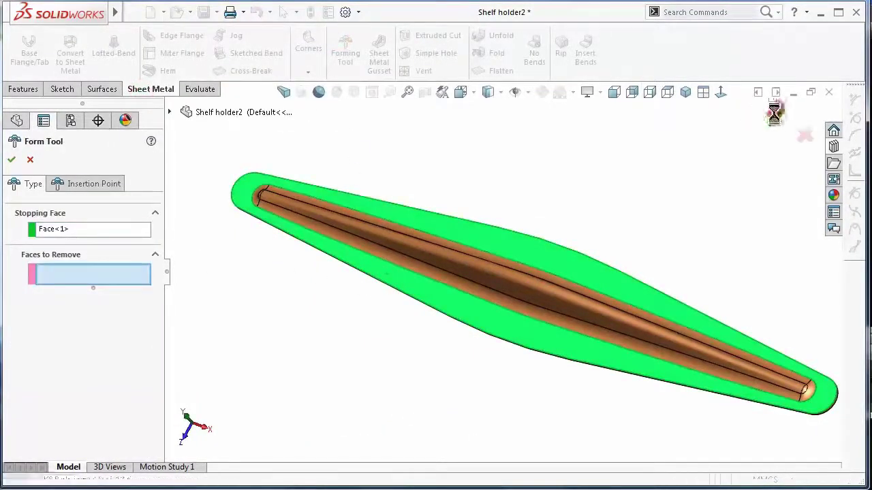
Save the part as the Form Tool file Shelf holder2 in the design library's forming tools\shelf folder
click(212, 11)
click(230, 45)
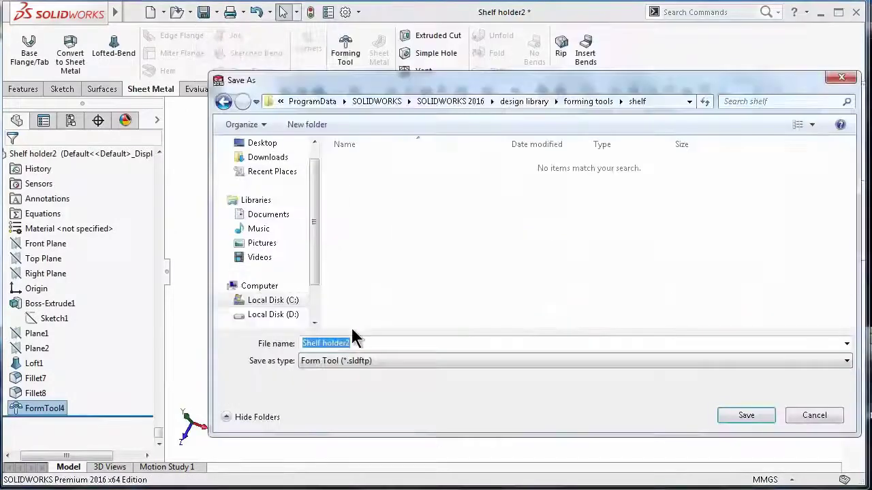
click(741, 417)
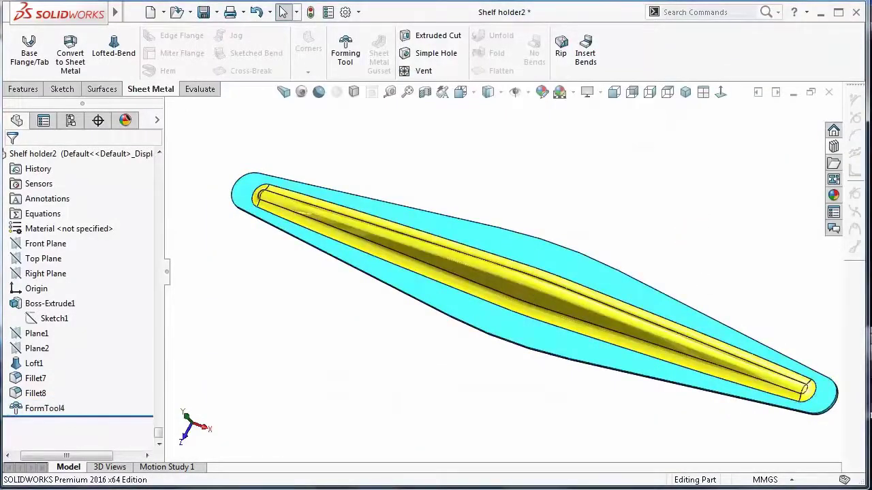
Make the base plate's Sketch1 visible and display the Blocks tools
click(54, 318)
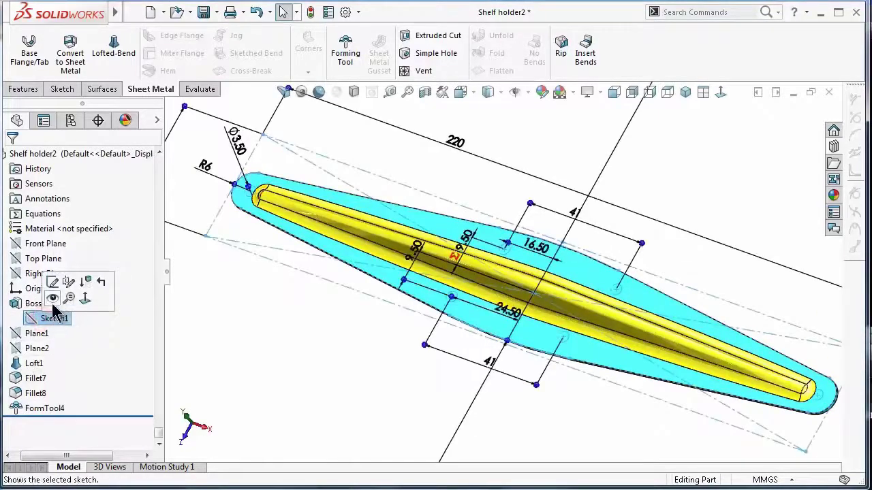
click(234, 367)
right_click(667, 56)
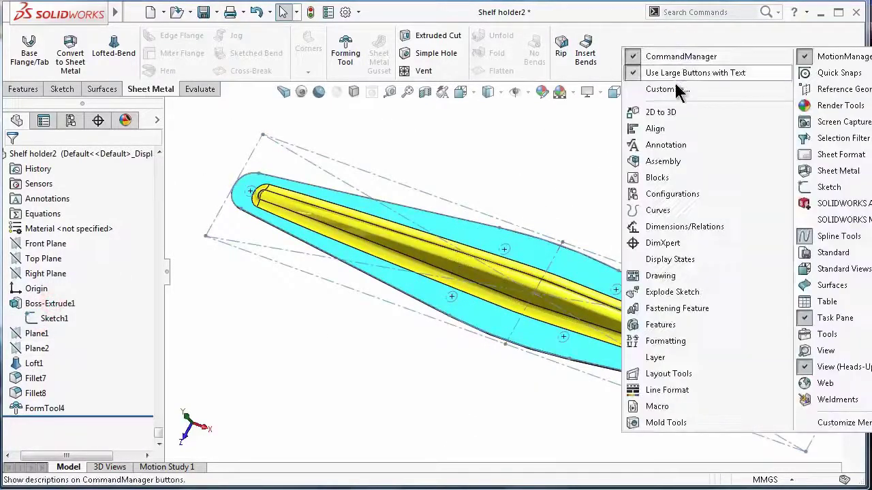
click(657, 125)
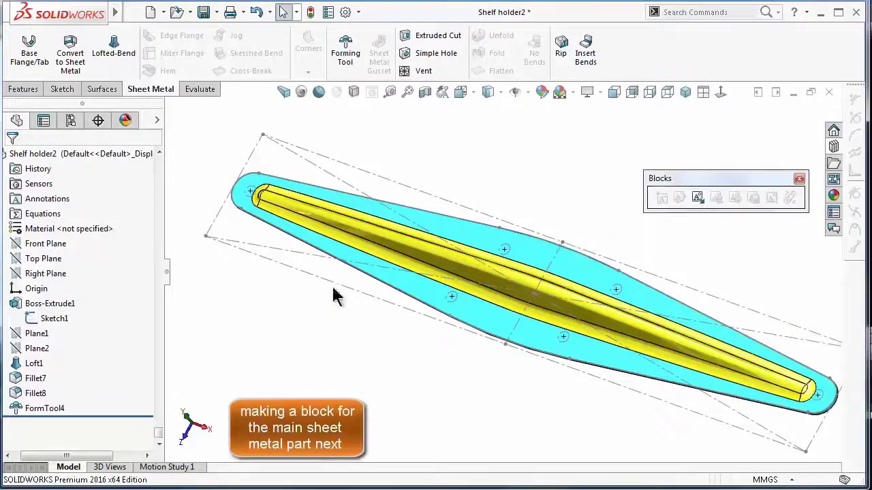
Edit the base plate's Sketch1, make a block from all of its entities, and leave the sketch
click(54, 318)
click(53, 318)
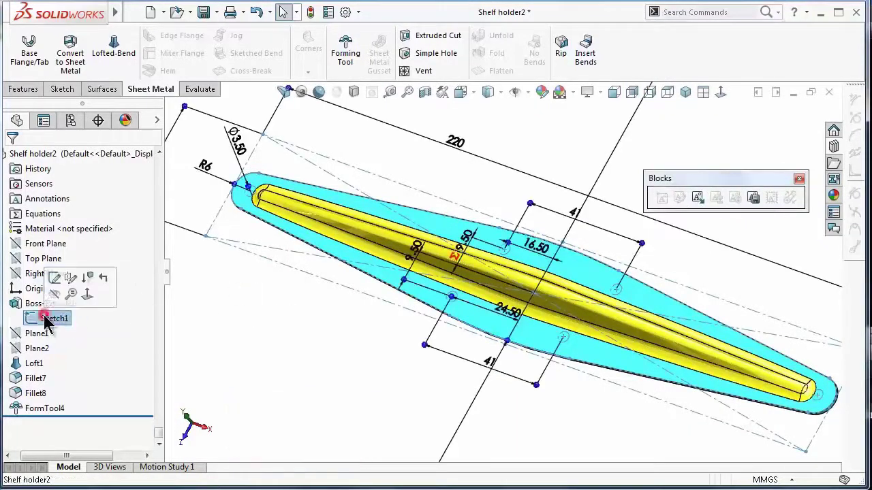
click(35, 280)
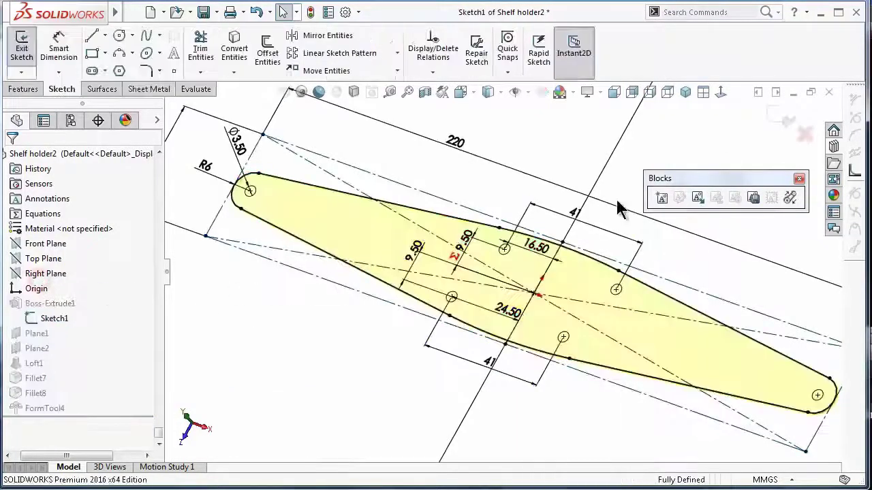
click(660, 199)
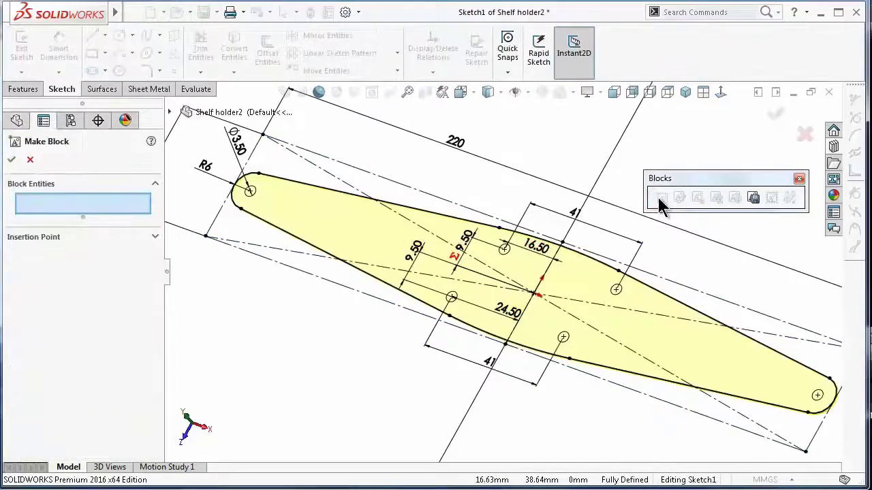
key(ctrl+8)
drag(696, 325, 696, 324)
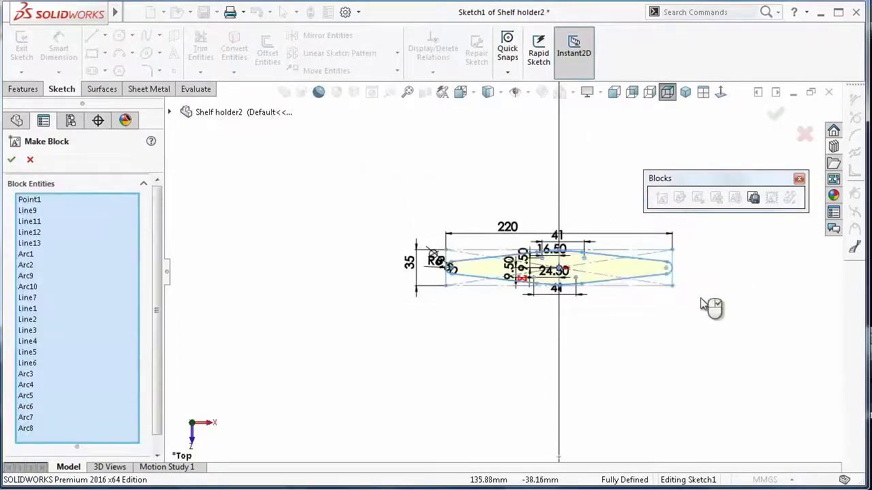
click(777, 112)
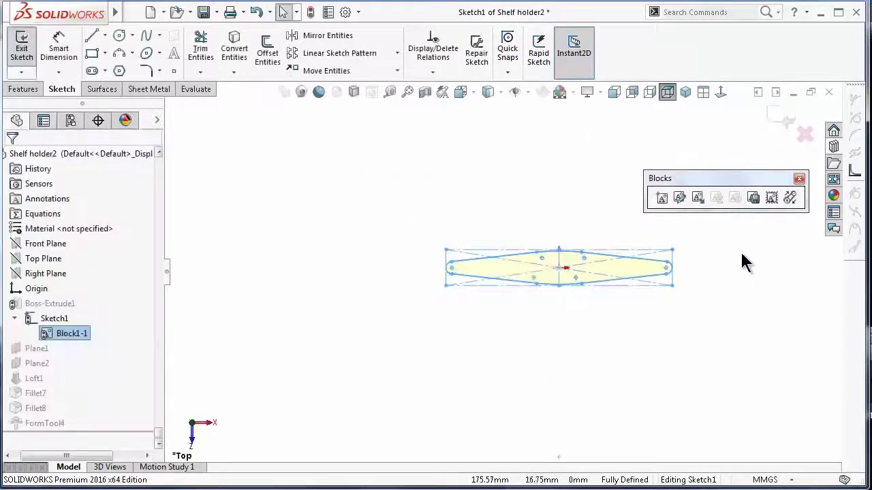
click(799, 180)
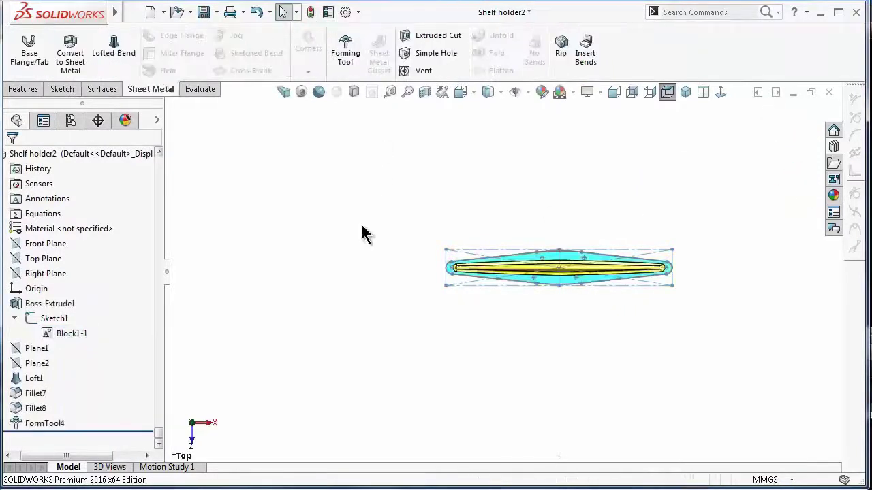
Add the new block to the design library's Blocks folder with the file name ShelfH
right_click(72, 336)
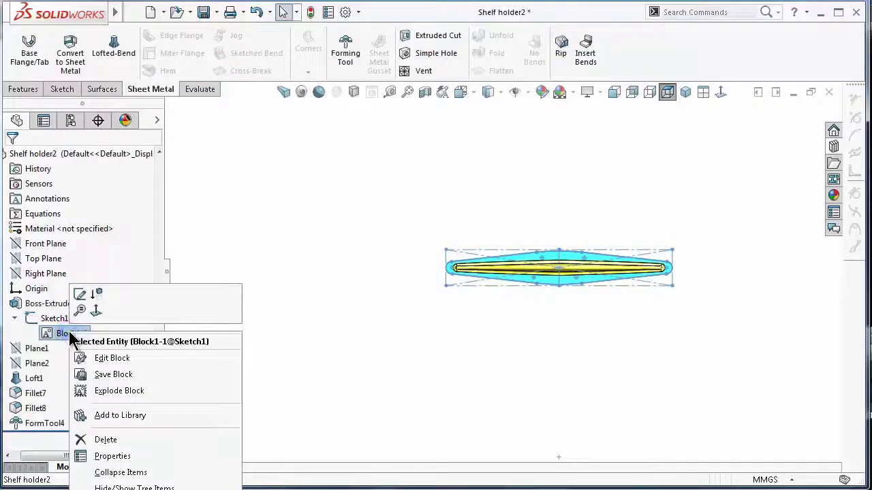
click(120, 417)
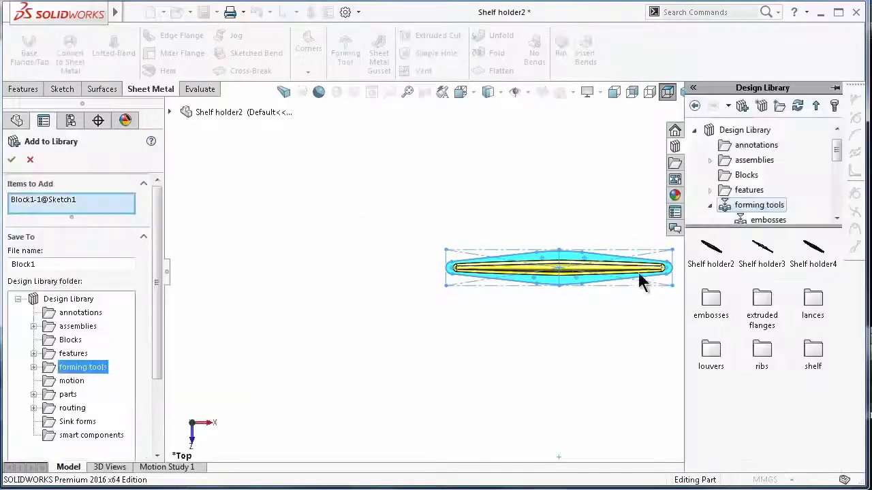
click(722, 177)
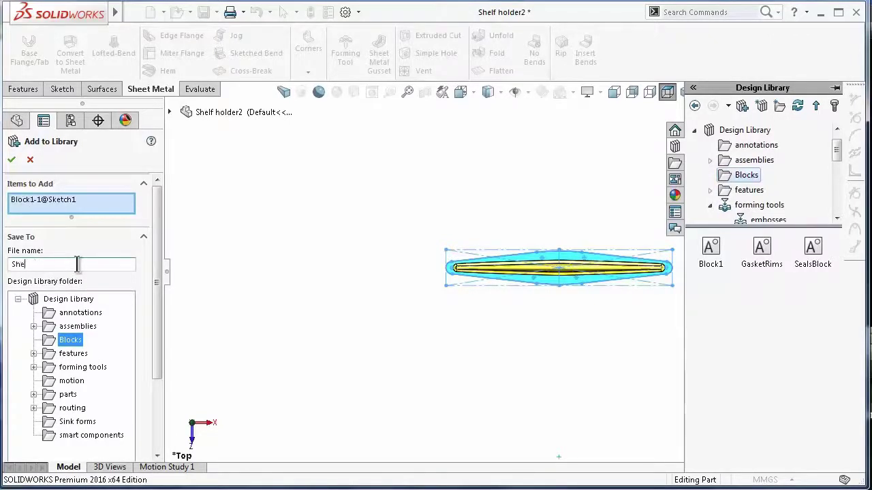
drag(155, 253, 164, 222)
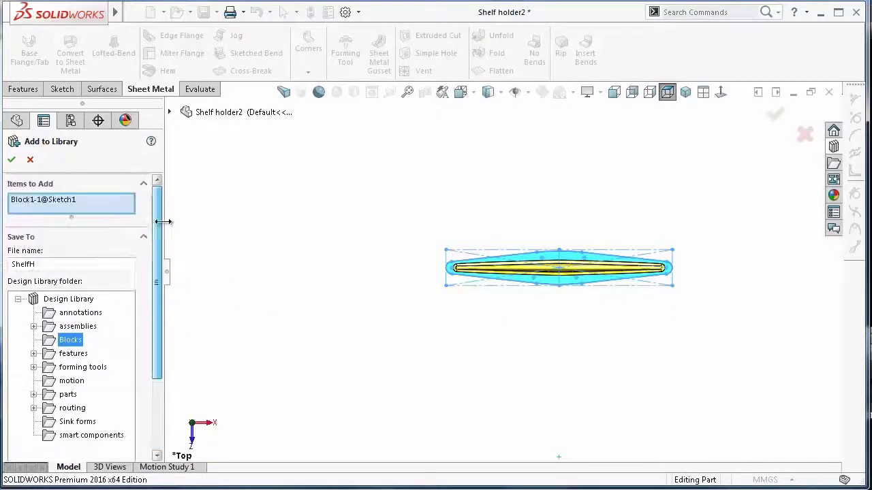
click(12, 160)
Create a new part and start a sketch on its Top Plane
click(148, 13)
click(279, 182)
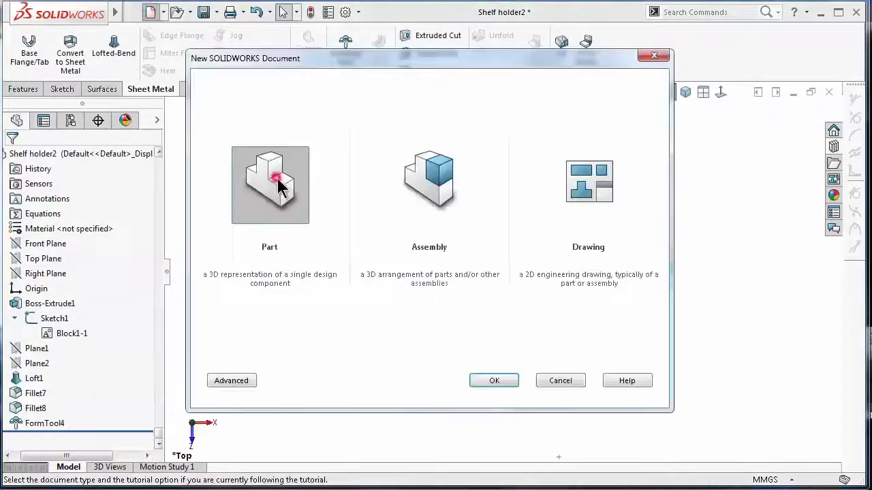
click(485, 380)
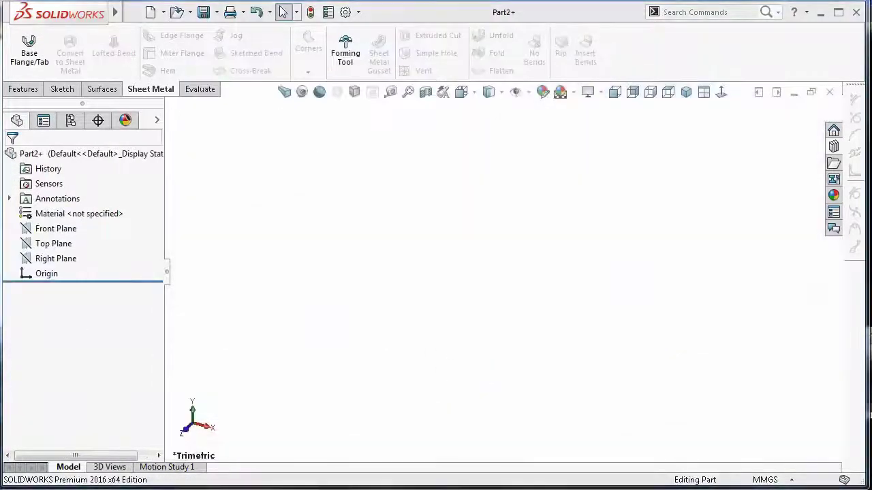
click(67, 243)
click(87, 221)
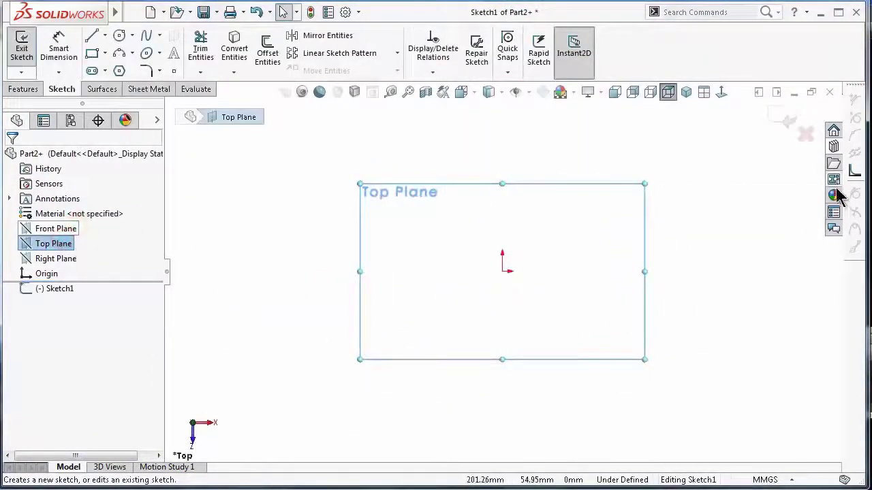
Insert the ShelfH block from the design library into the sketch near the origin, at scale 1 and 0 degrees rotation
click(835, 150)
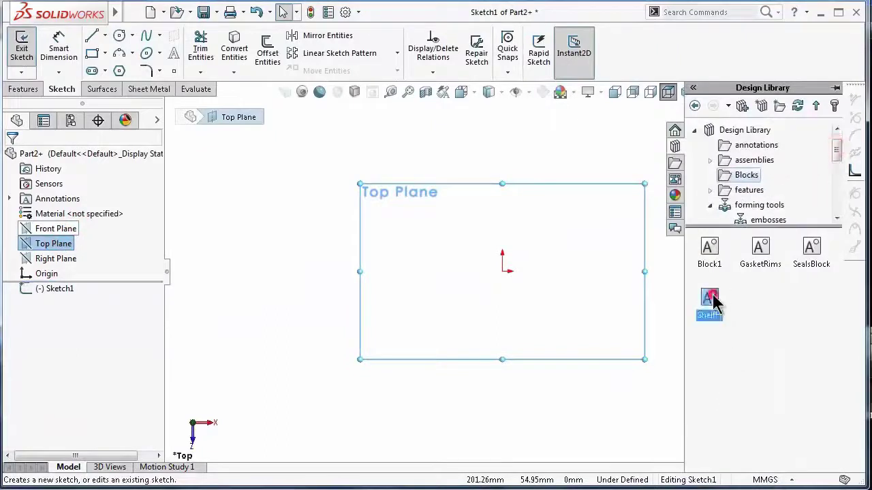
drag(713, 300, 504, 274)
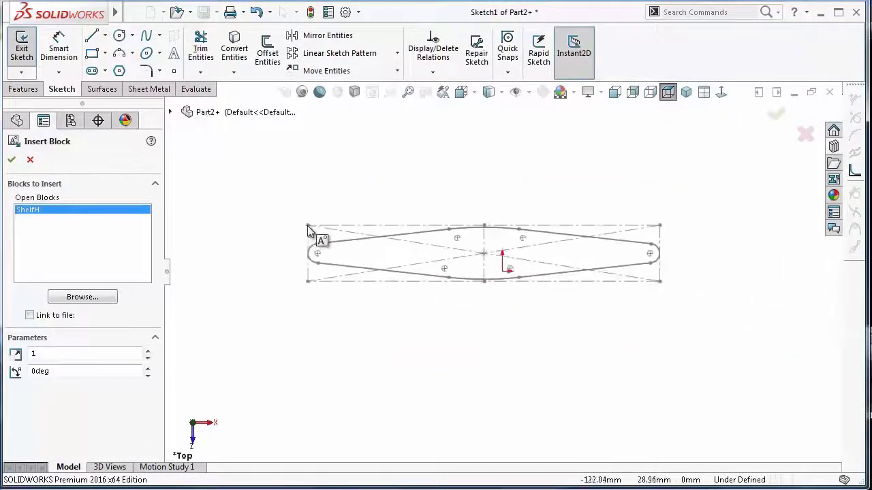
click(325, 238)
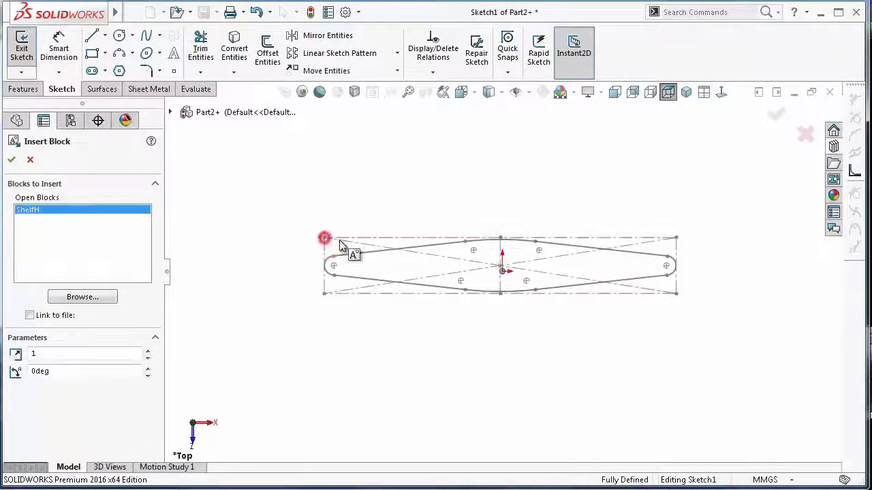
click(776, 117)
Make the inserted block's centre point coincident with the sketch origin
scroll(525, 264, down, 4)
click(477, 269)
click(477, 269)
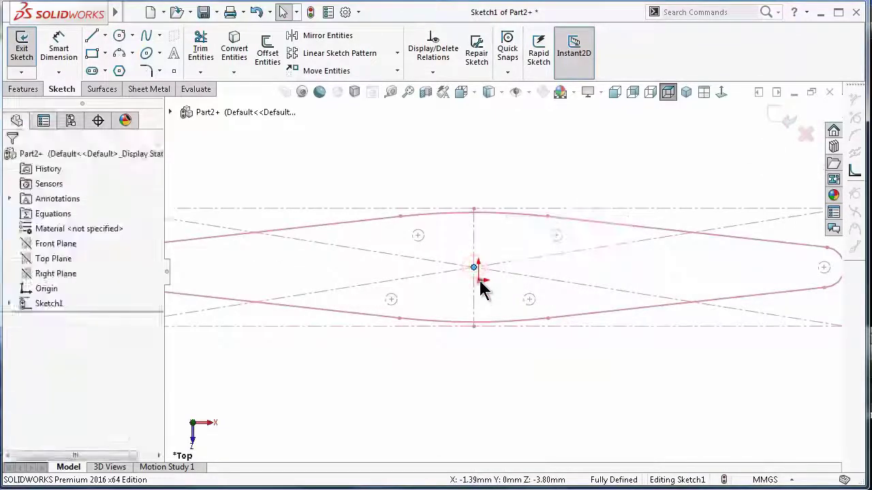
ctrl+click(478, 270)
click(552, 226)
click(452, 175)
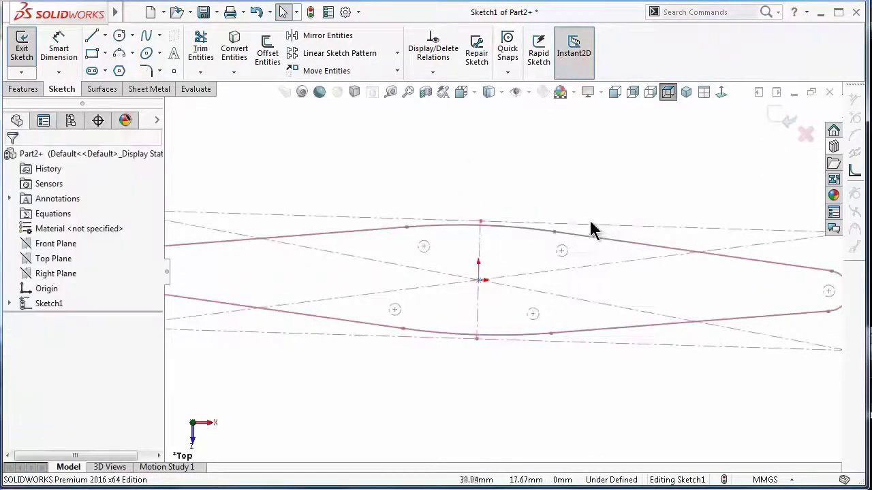
Add a horizontal relation to the upper construction line of the block's bounding rectangle
click(594, 225)
click(634, 167)
click(555, 160)
scroll(524, 242, up, 2)
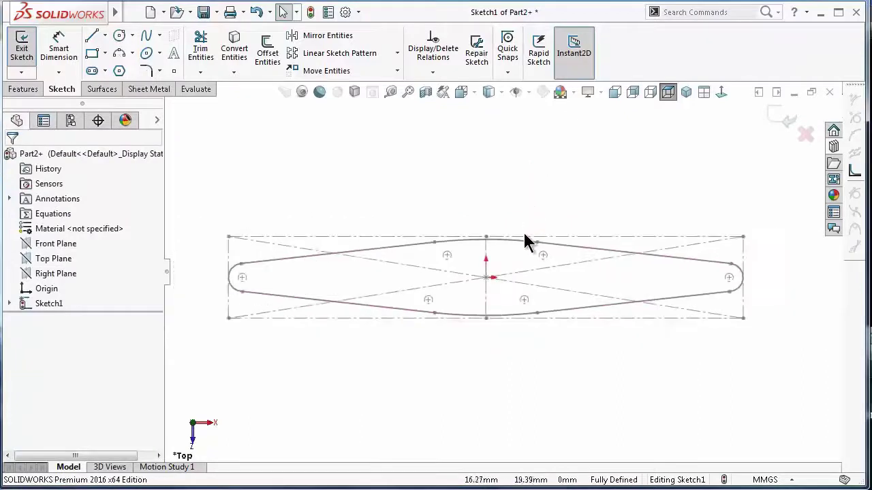
Create a 1 mm thick base flange from the block sketch with Reverse direction turned off
middle_drag(524, 233, 733, 171)
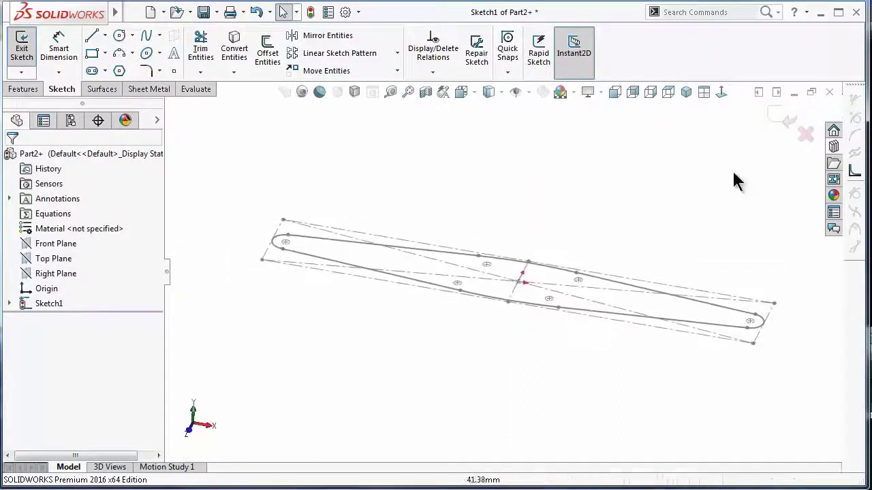
click(774, 116)
click(32, 55)
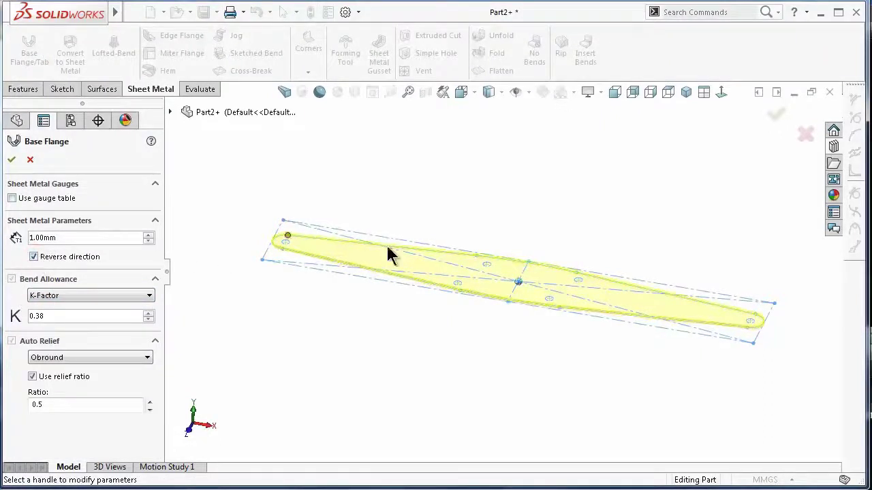
middle_drag(388, 254, 355, 265)
click(34, 257)
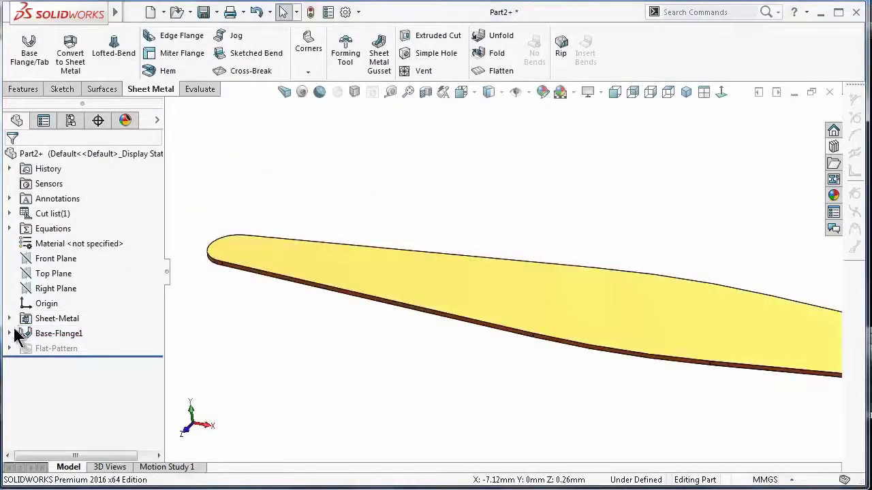
Show the base flange's Sketch1, place the Shelf holder1 forming tool on the flange's top face, and open its positioning sketch
click(12, 335)
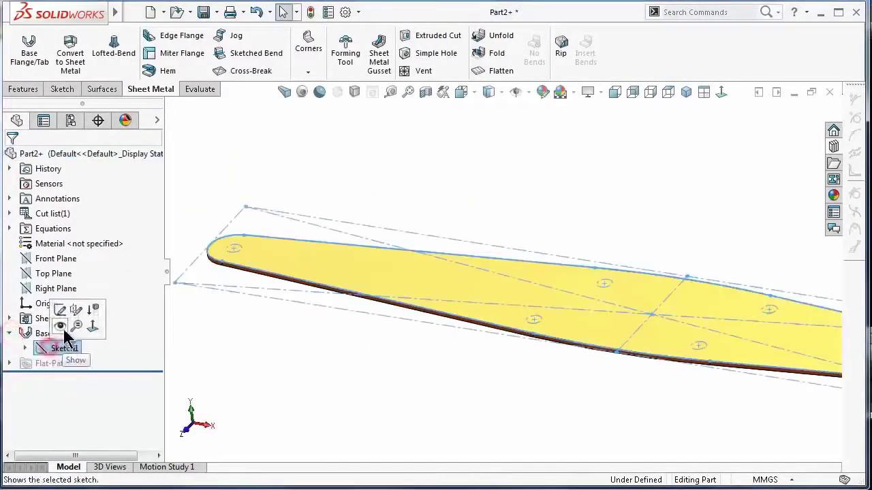
click(835, 146)
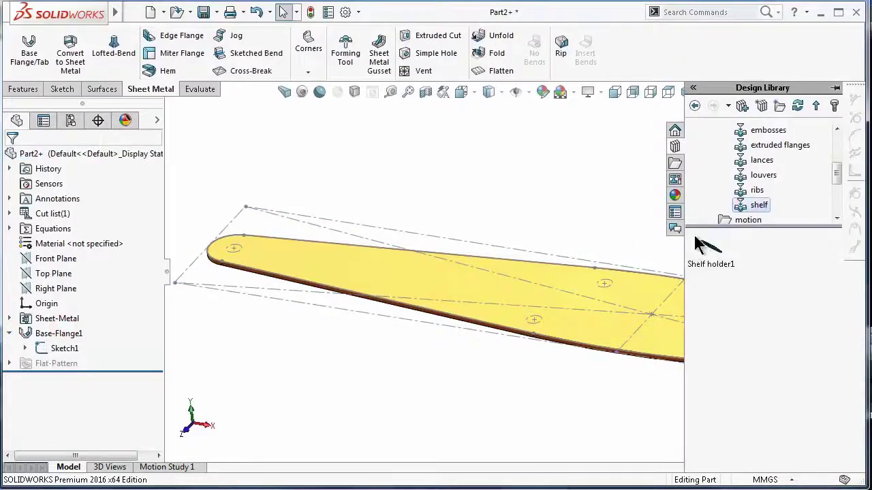
drag(695, 240, 647, 305)
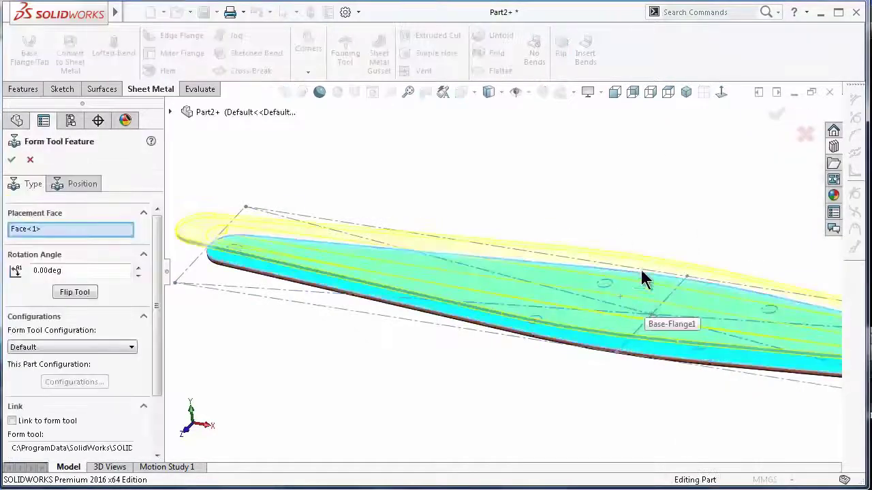
click(720, 92)
click(57, 183)
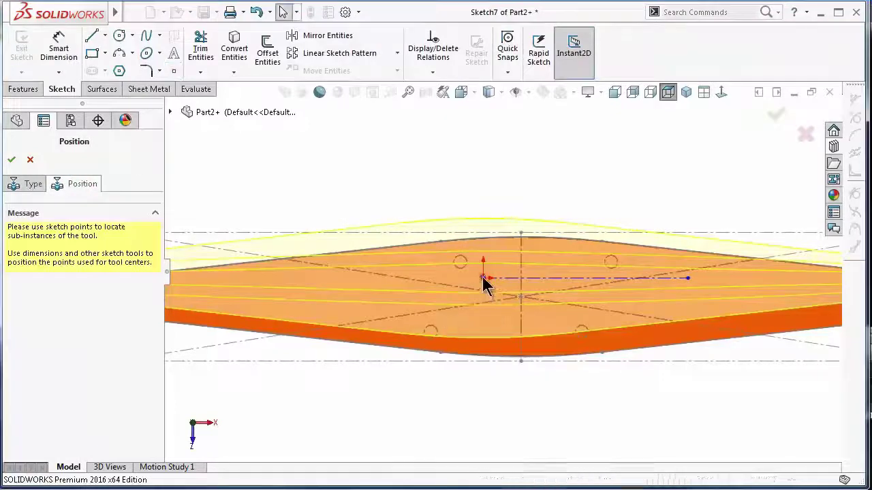
click(522, 300)
ctrl+click(520, 296)
click(591, 239)
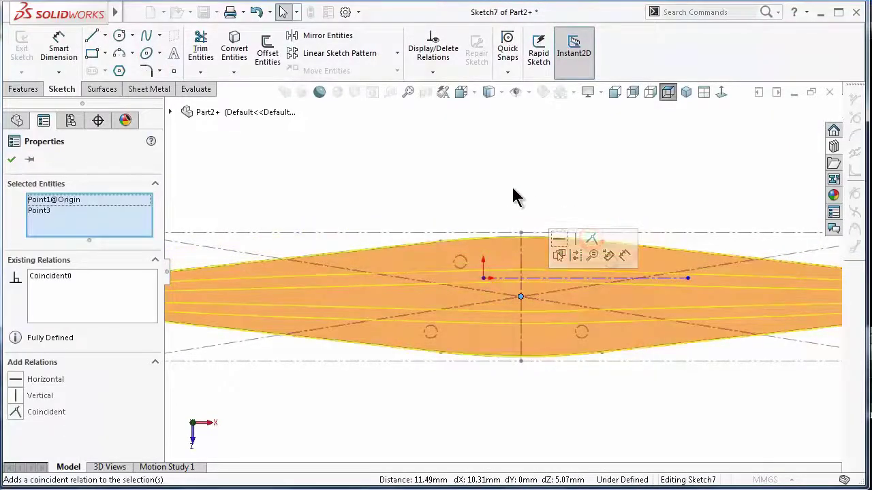
key(ctrl+z)
Make the forming tool's locating point coincident with the block's centre point and finish placing the tool
click(483, 278)
ctrl+click(521, 297)
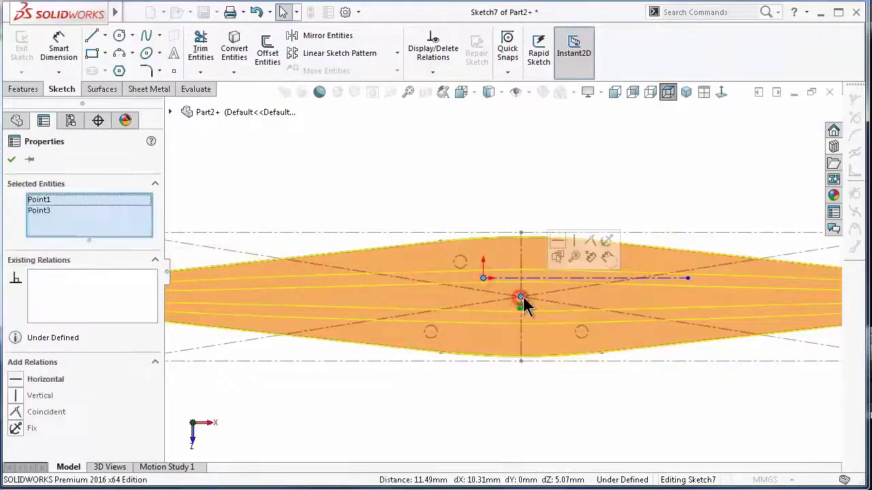
click(591, 241)
click(516, 190)
click(725, 297)
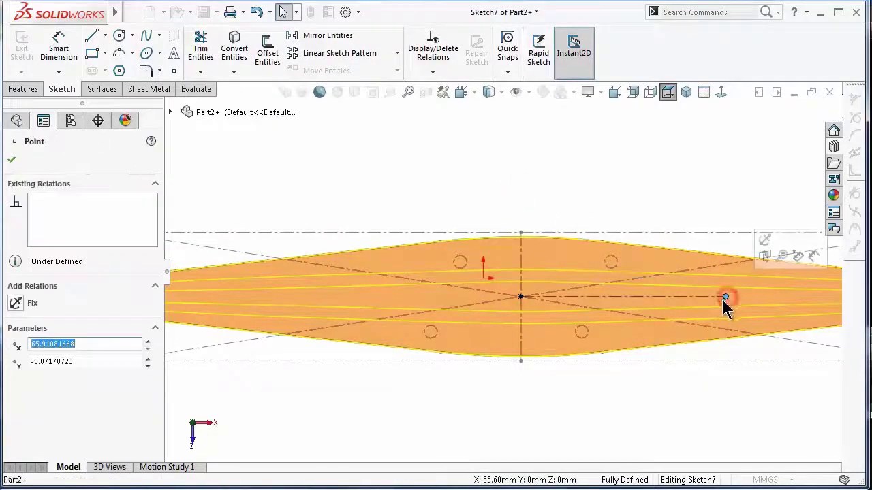
ctrl+click(520, 296)
click(535, 176)
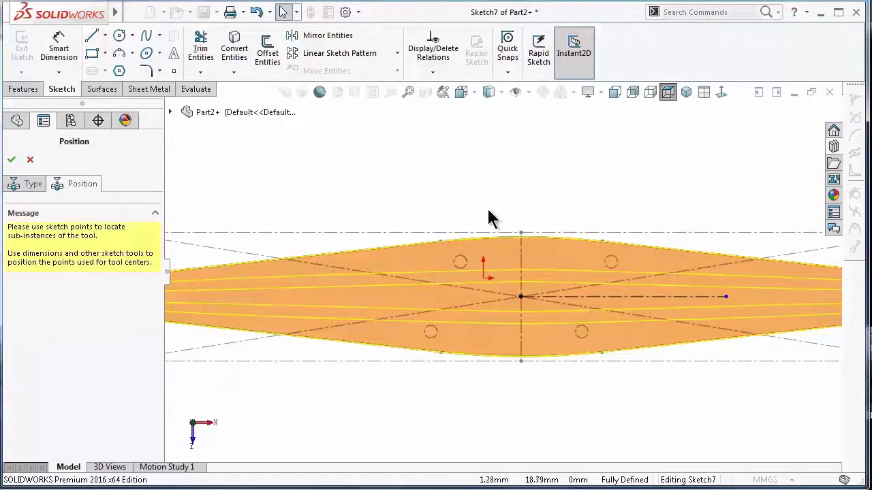
middle_drag(488, 209, 262, 188)
click(12, 159)
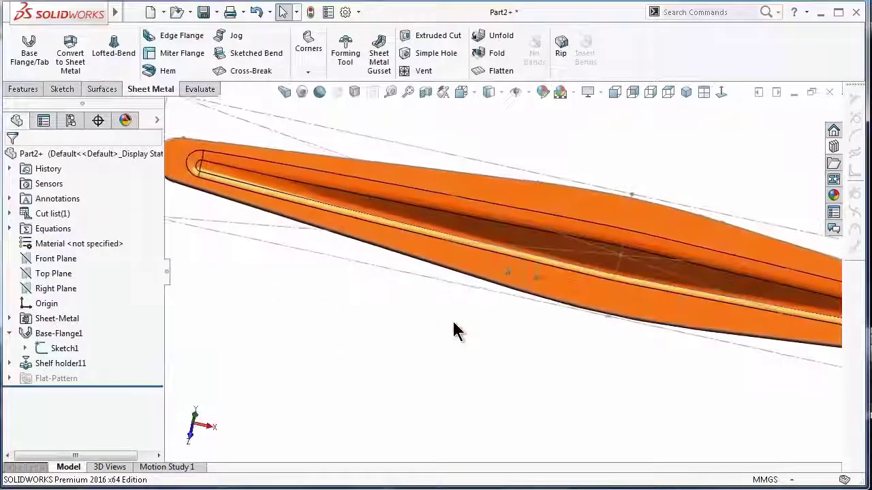
Hide the base flange's sketch and toggle the cartoon effect while inspecting the formed rib
click(396, 275)
click(444, 235)
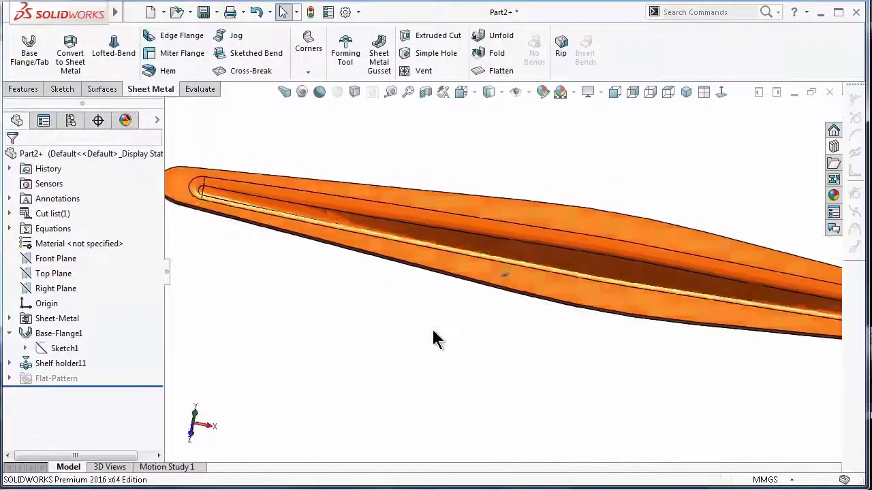
middle_drag(432, 328, 438, 349)
click(320, 92)
scroll(442, 331, up, 3)
click(320, 90)
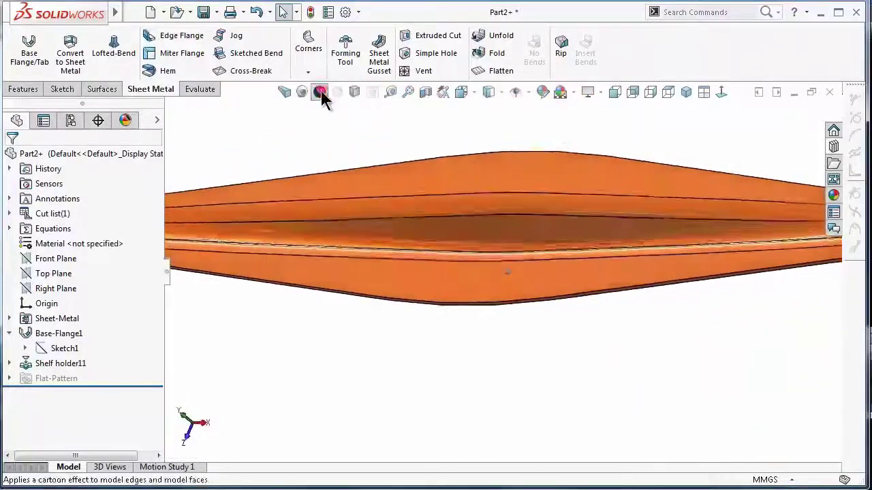
middle_drag(315, 122, 315, 125)
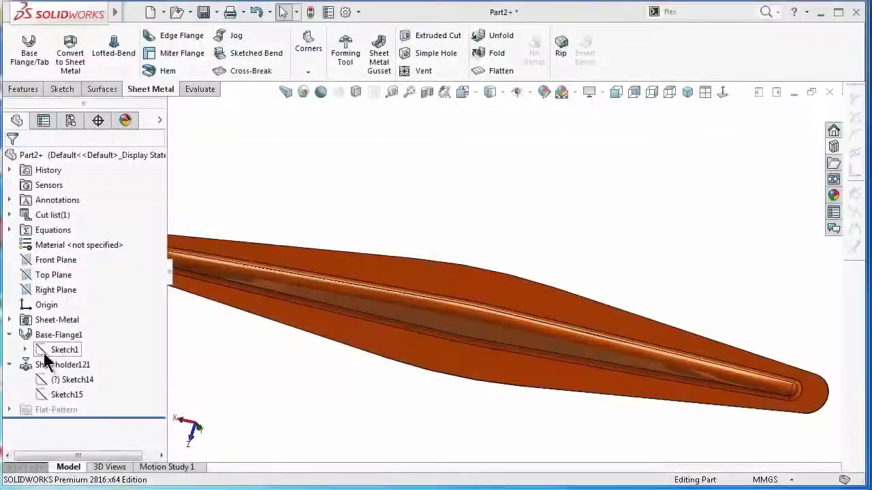
Edit the base flange's Sketch1 and draw a circle over the block's construction hole at the upper left of the centre
click(61, 348)
click(58, 308)
click(687, 93)
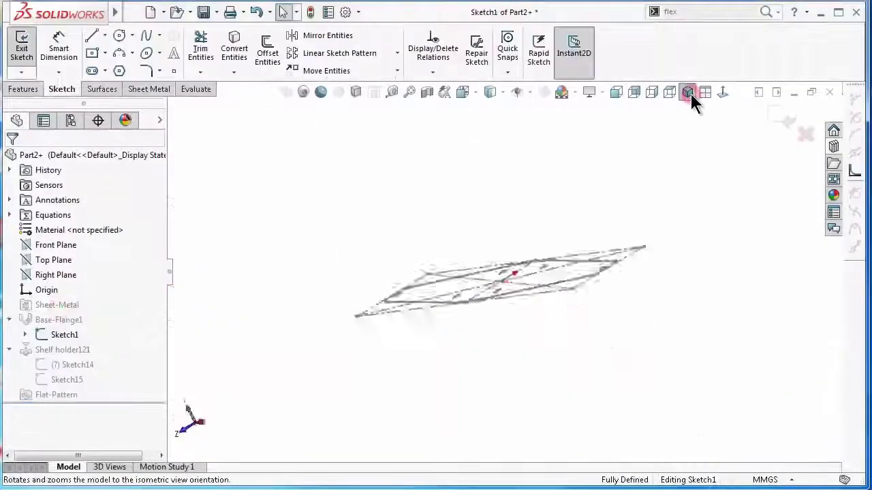
click(722, 94)
scroll(497, 225, down, 3)
click(119, 35)
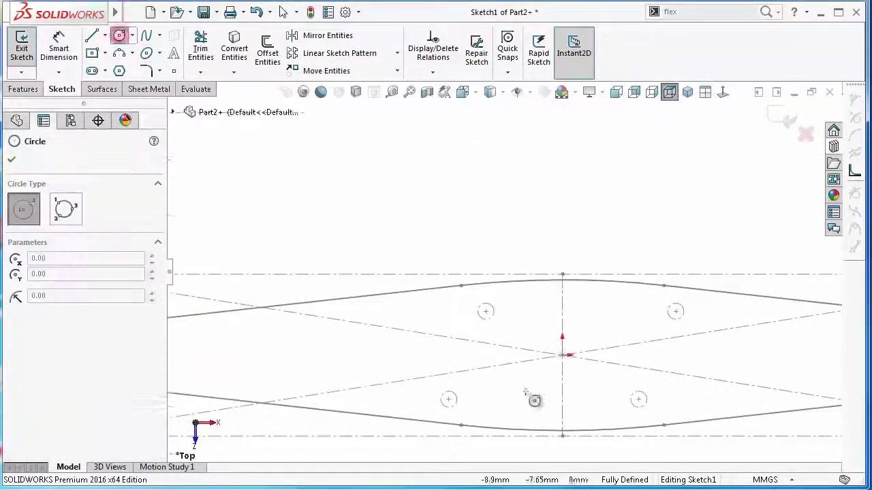
click(436, 191)
click(432, 175)
Draw circles of about 1.8 mm radius over the remaining three construction holes around the block's centre
click(358, 377)
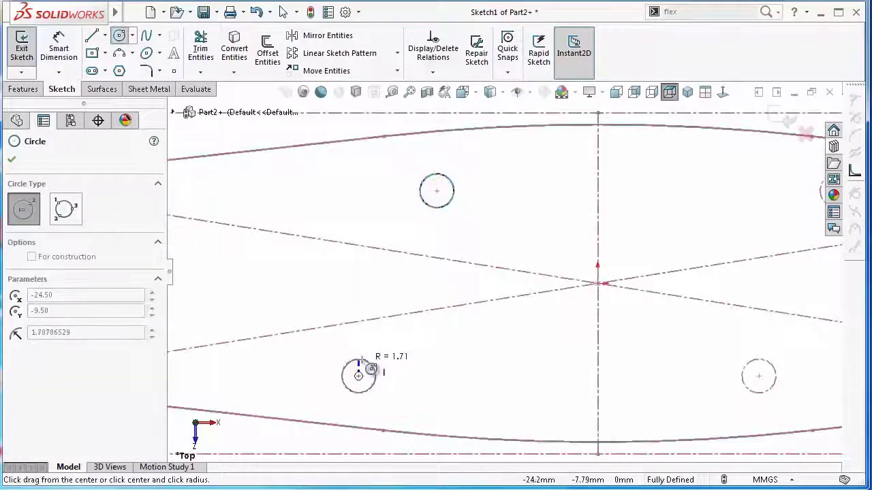
click(362, 359)
click(759, 376)
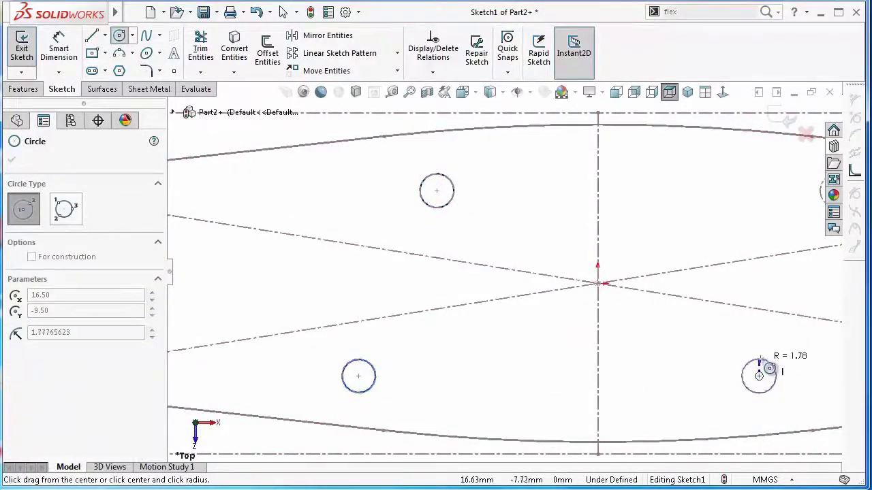
click(769, 369)
scroll(500, 263, up, 3)
scroll(742, 245, down, 3)
click(644, 212)
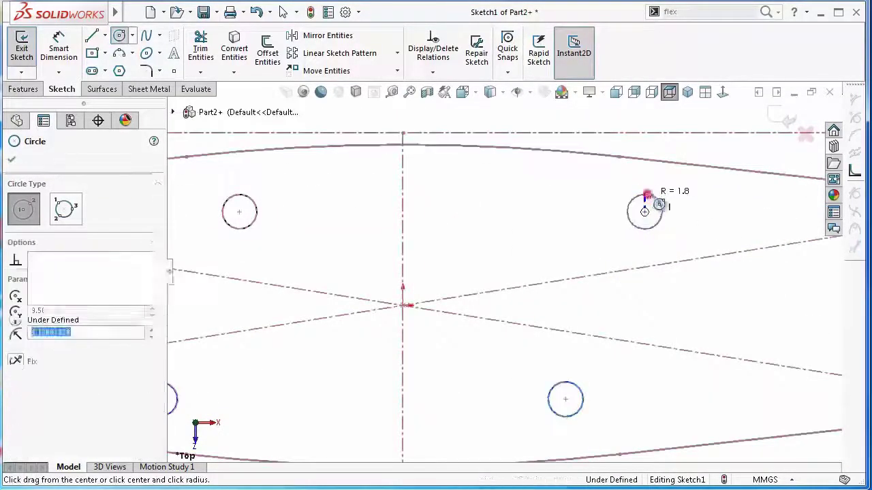
click(659, 204)
Draw a circle of about 1.6 mm radius over the construction hole at each rounded end and exit the sketch
scroll(745, 270, up, 3)
scroll(697, 291, down, 3)
click(632, 281)
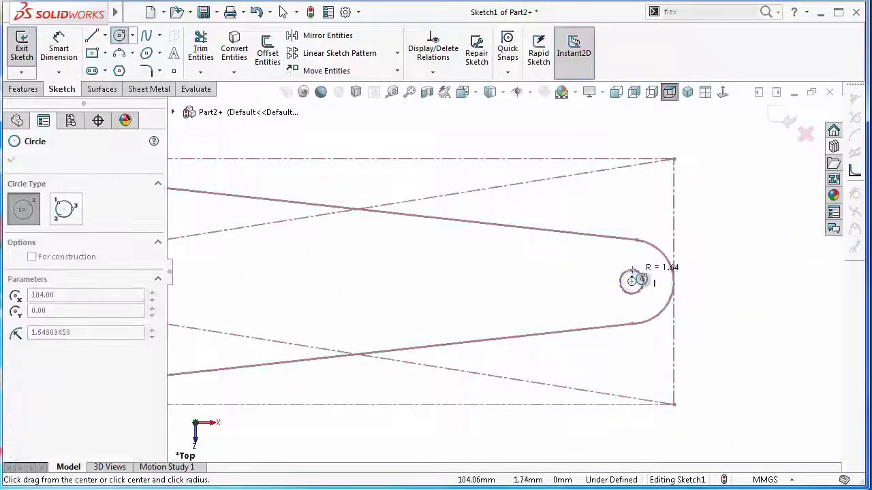
click(633, 269)
scroll(579, 272, up, 5)
scroll(232, 267, down, 5)
click(224, 263)
click(226, 251)
scroll(513, 273, up, 3)
click(781, 117)
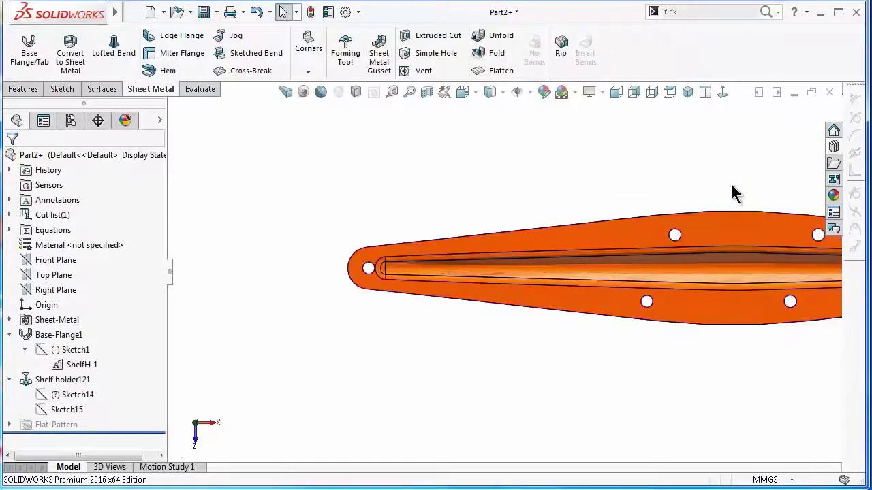
Collapse the feature tree and start a Flex feature in Bending mode on the formed sheet metal body
middle_drag(732, 192, 689, 263)
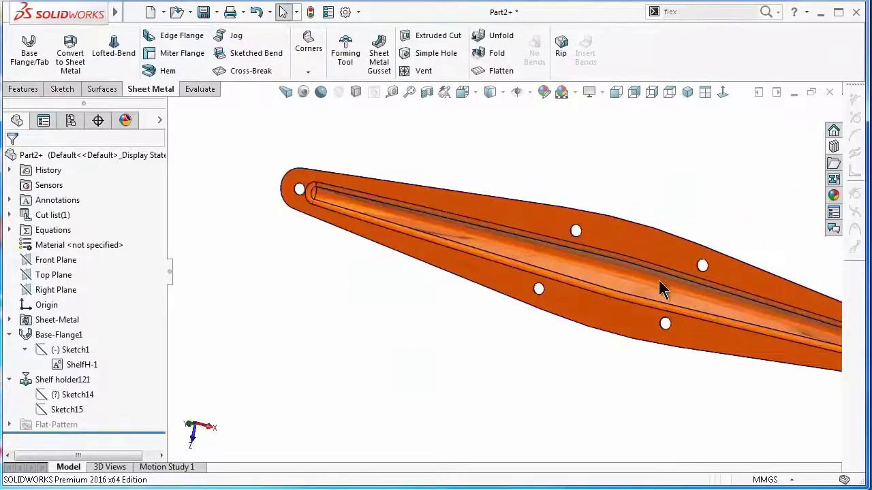
middle_drag(660, 290, 666, 335)
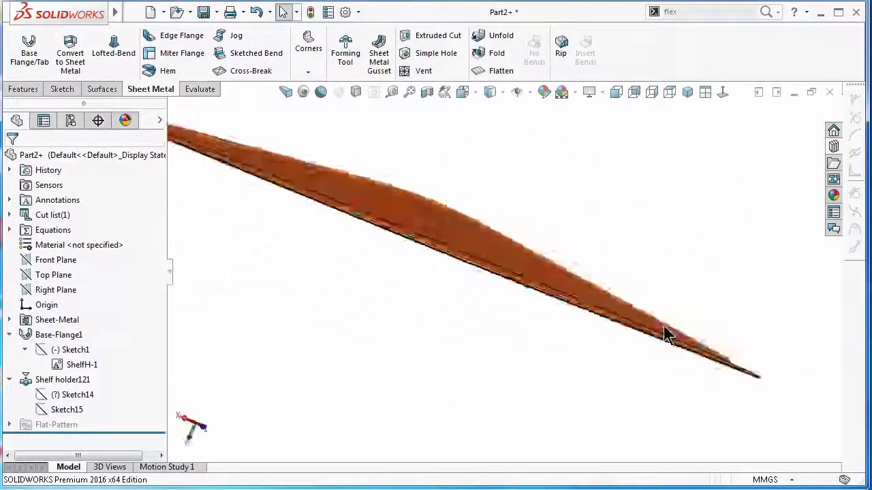
key(ctrl+8)
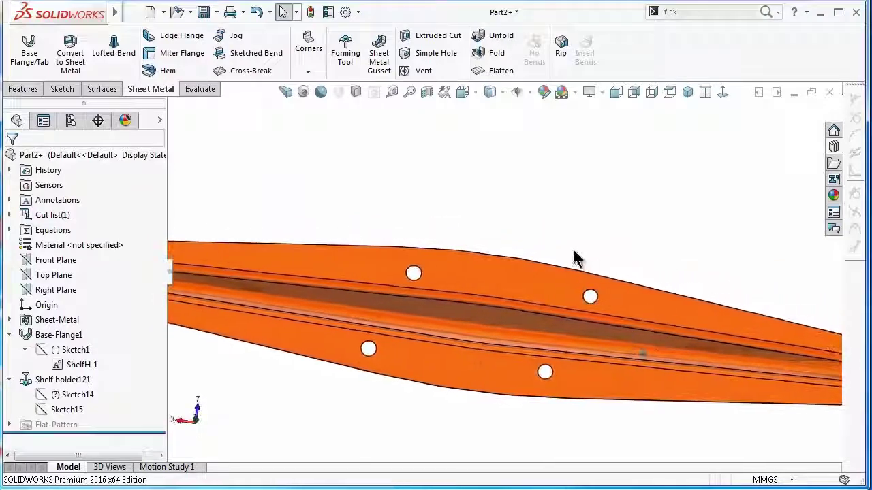
key(shift+c)
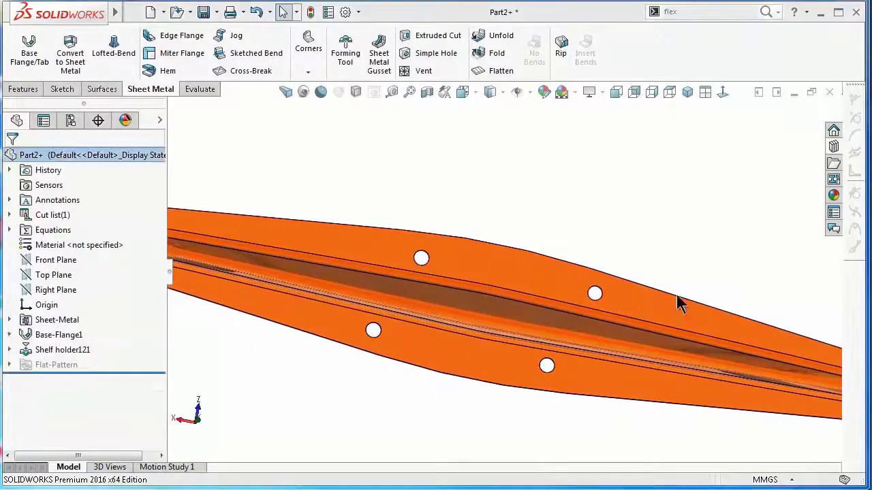
click(766, 15)
click(720, 30)
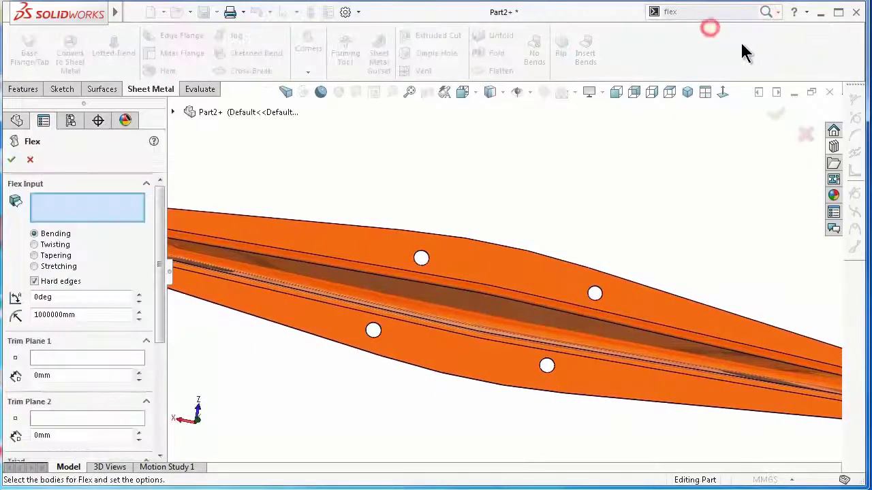
click(521, 269)
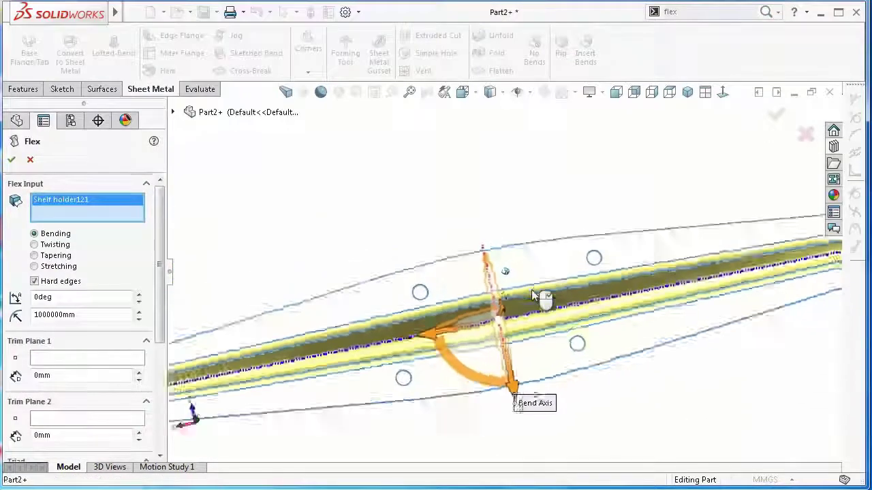
Bend the body by 90 degrees with both trim plane distances at 100 mm, and apply the Flex
click(83, 359)
click(79, 374)
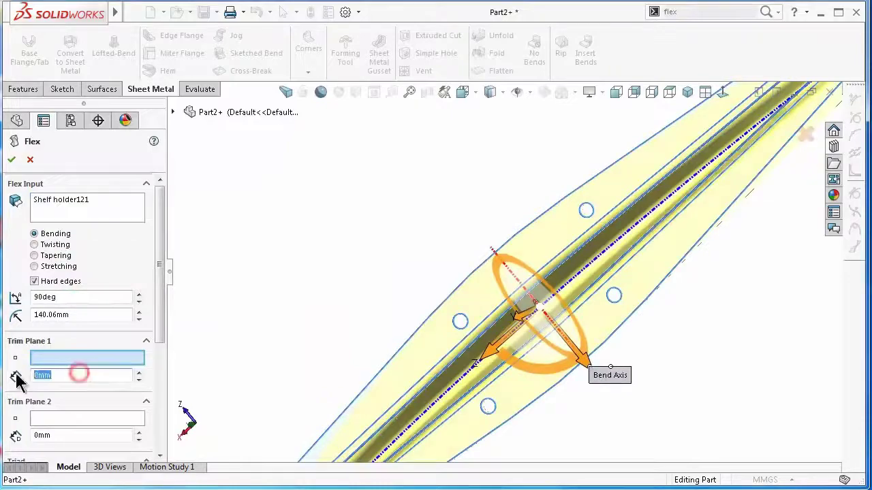
drag(161, 320, 162, 376)
drag(76, 332, 22, 330)
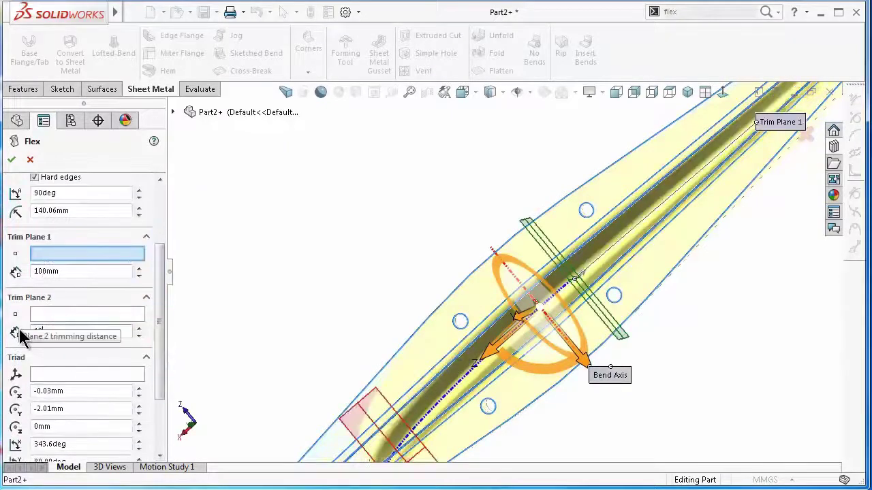
click(249, 316)
middle_drag(562, 335, 655, 209)
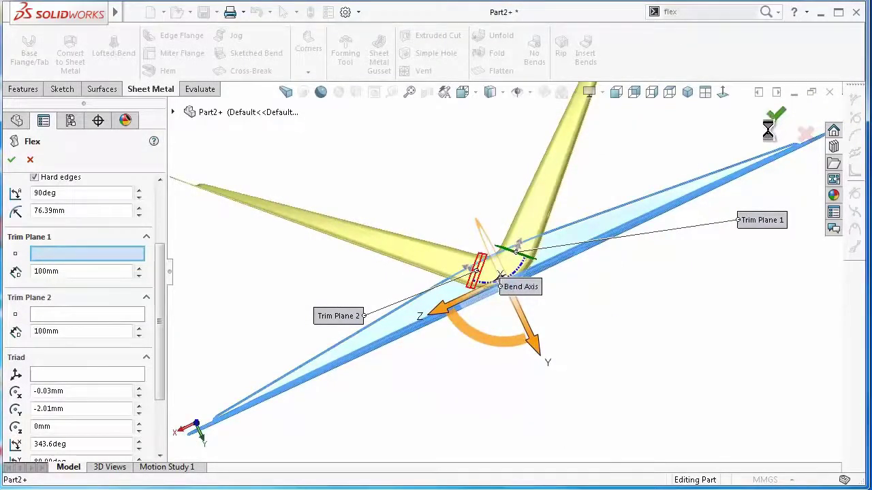
key(Return)
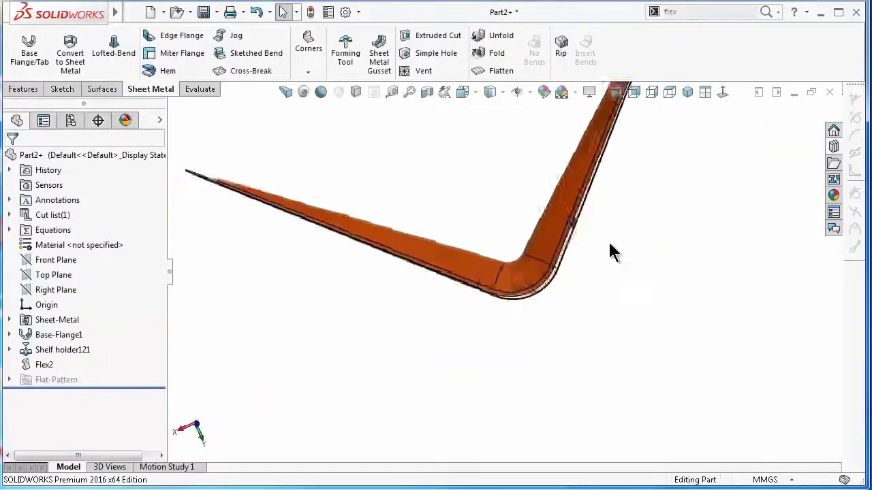
scroll(609, 250, down, 5)
middle_drag(611, 277, 572, 170)
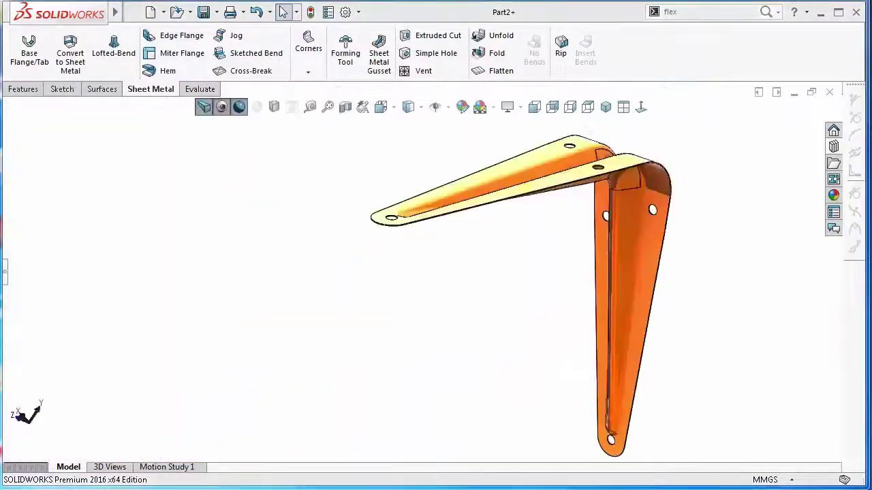